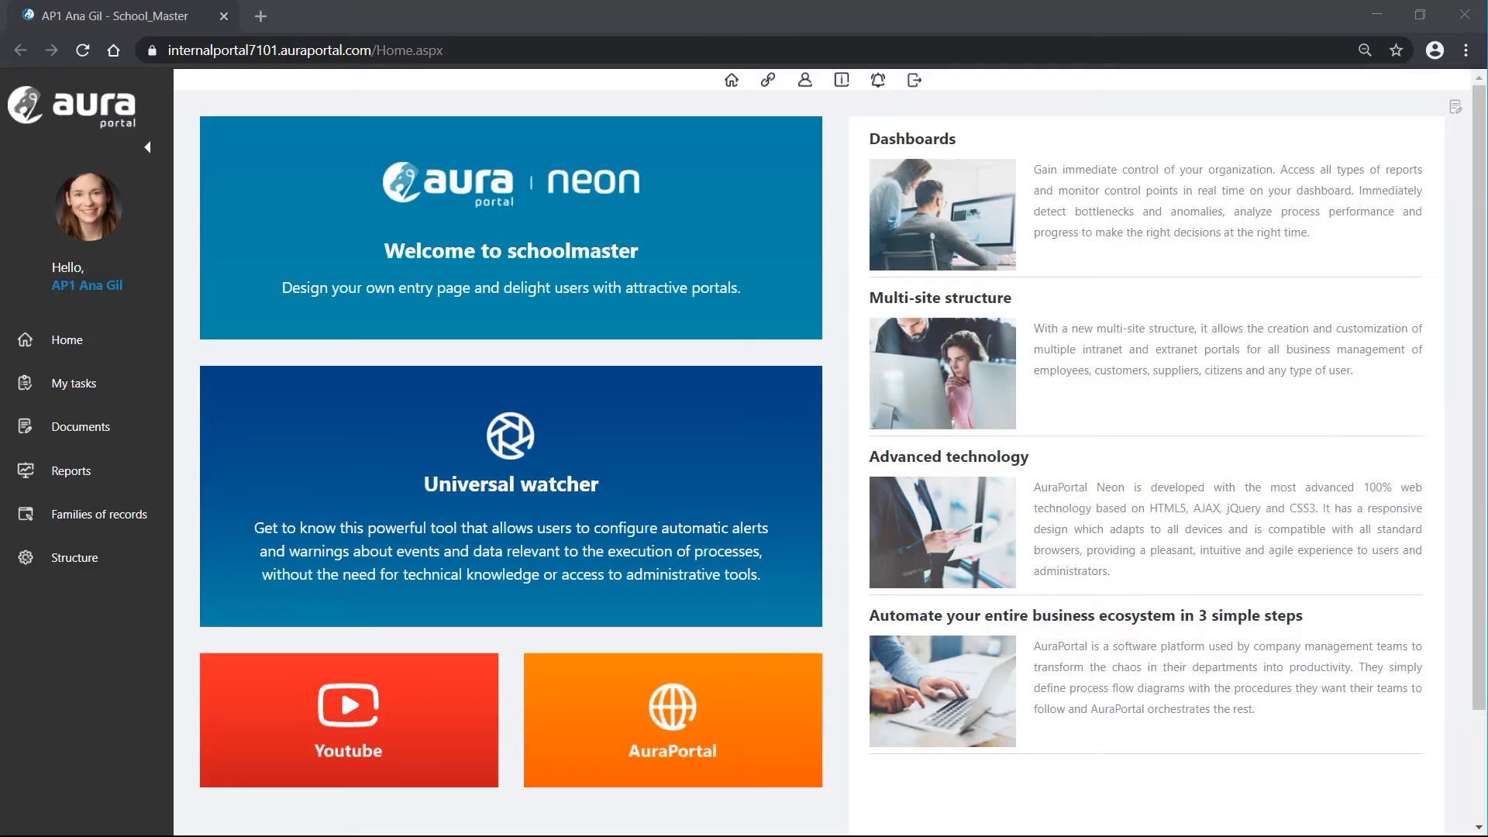
Step: From Structure > Processes, create a process class named Demo Events and assign it key ATS
left_click(86, 563)
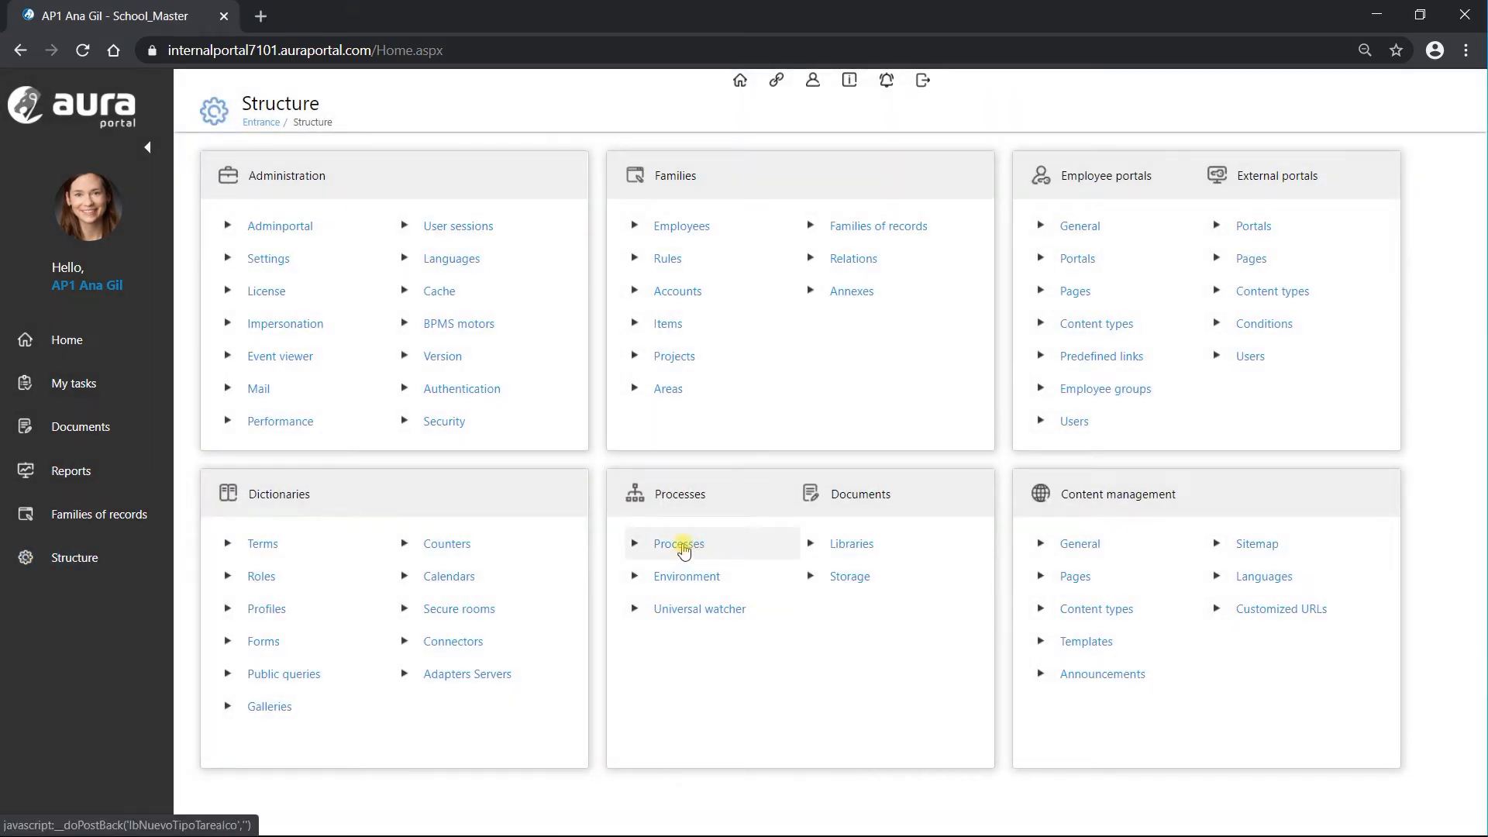
left_click(680, 545)
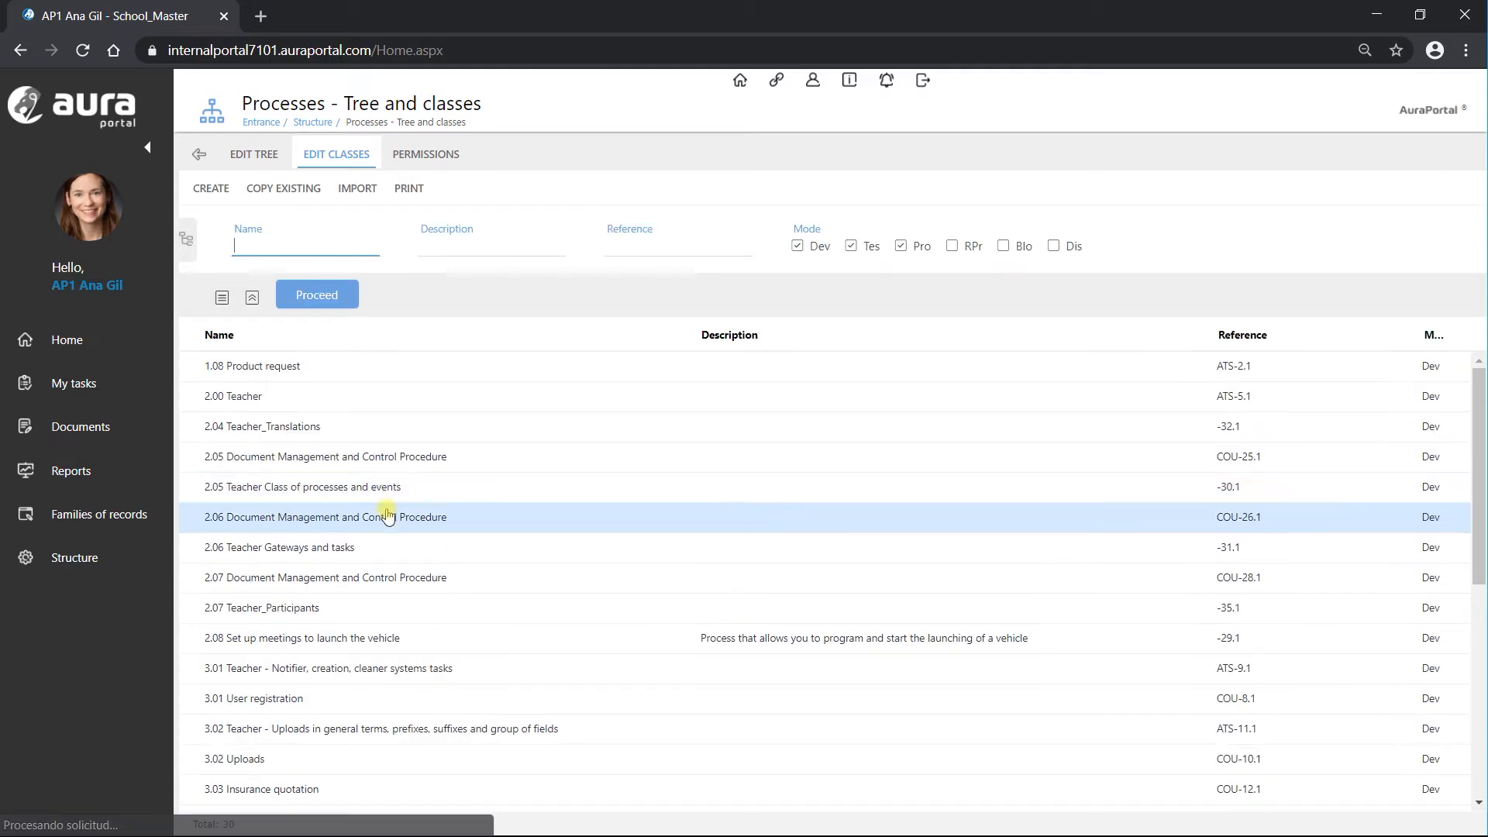
left_click(210, 191)
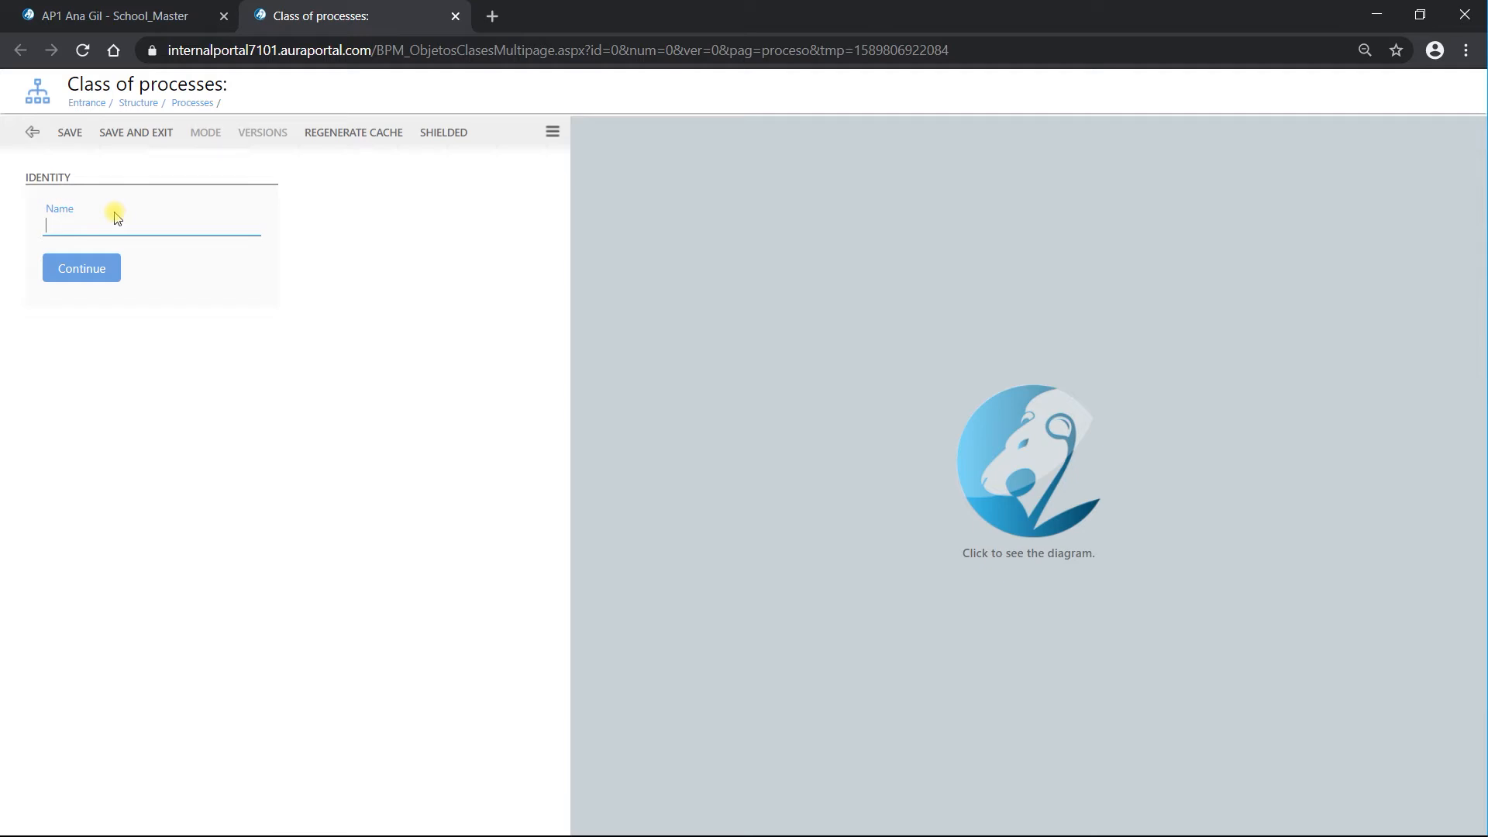
type("Demo Events")
left_click(108, 268)
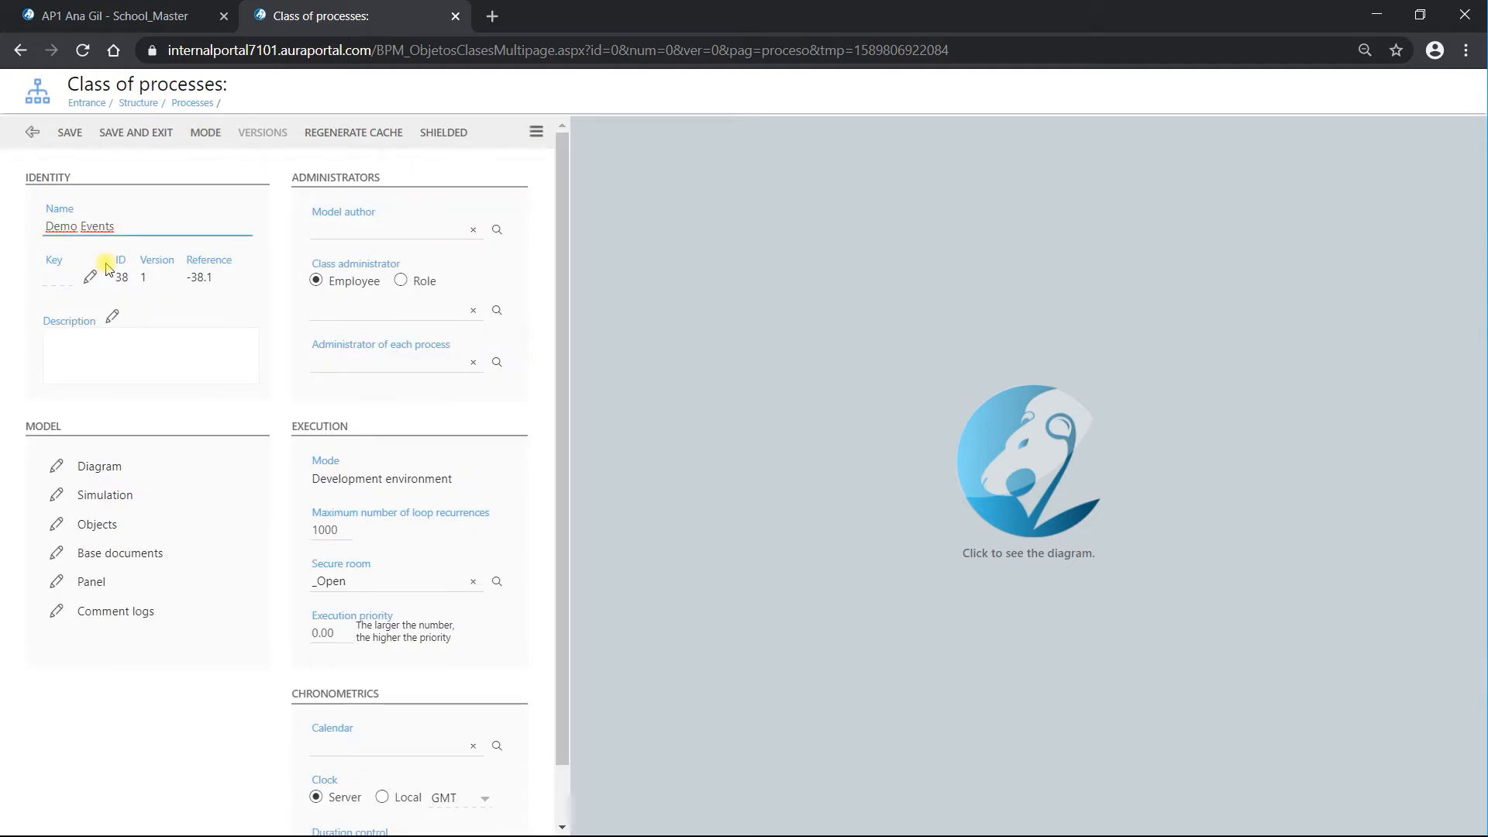
left_click(89, 277)
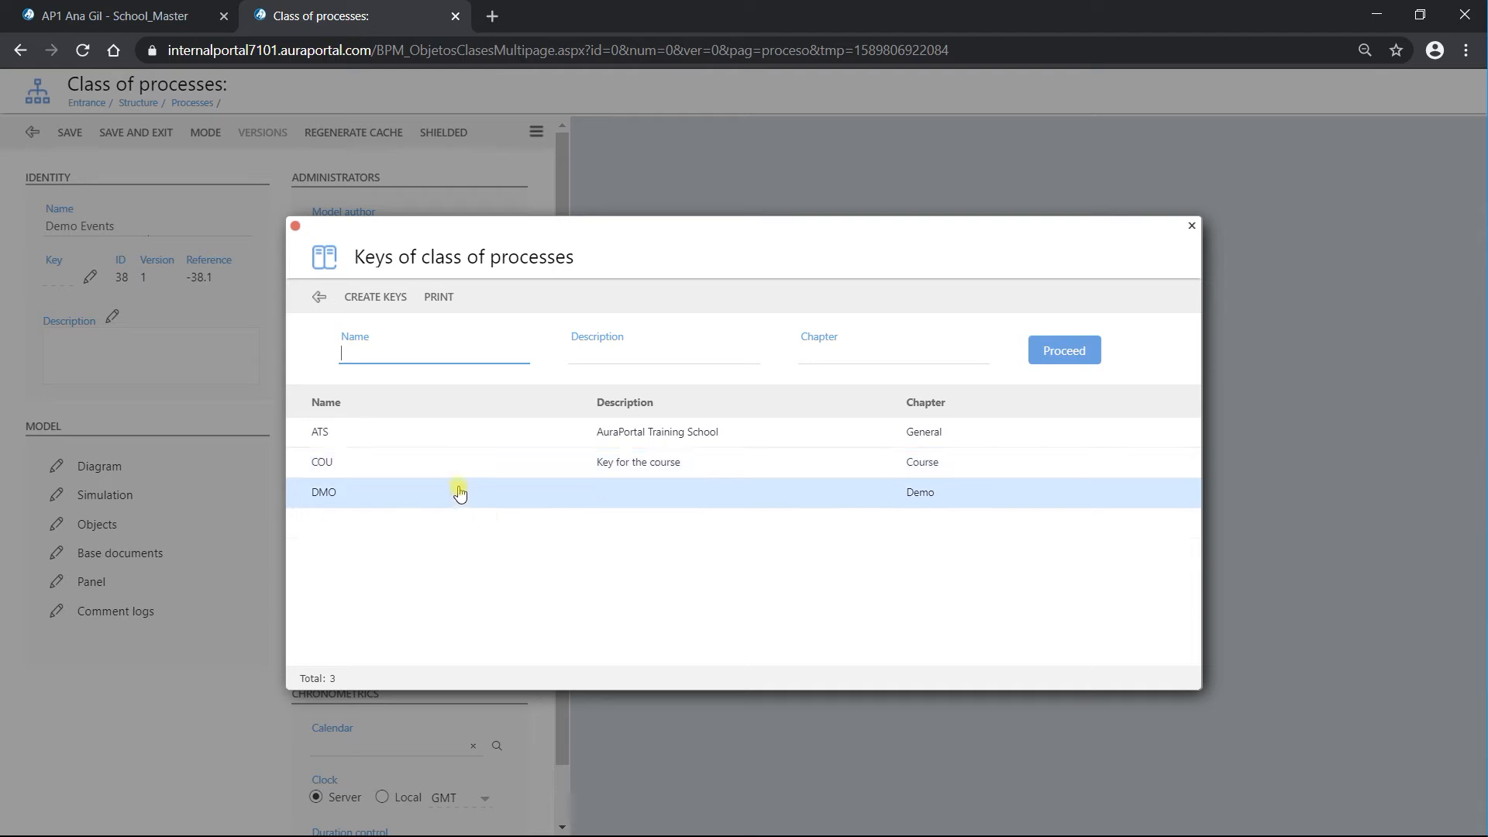
left_click(383, 437)
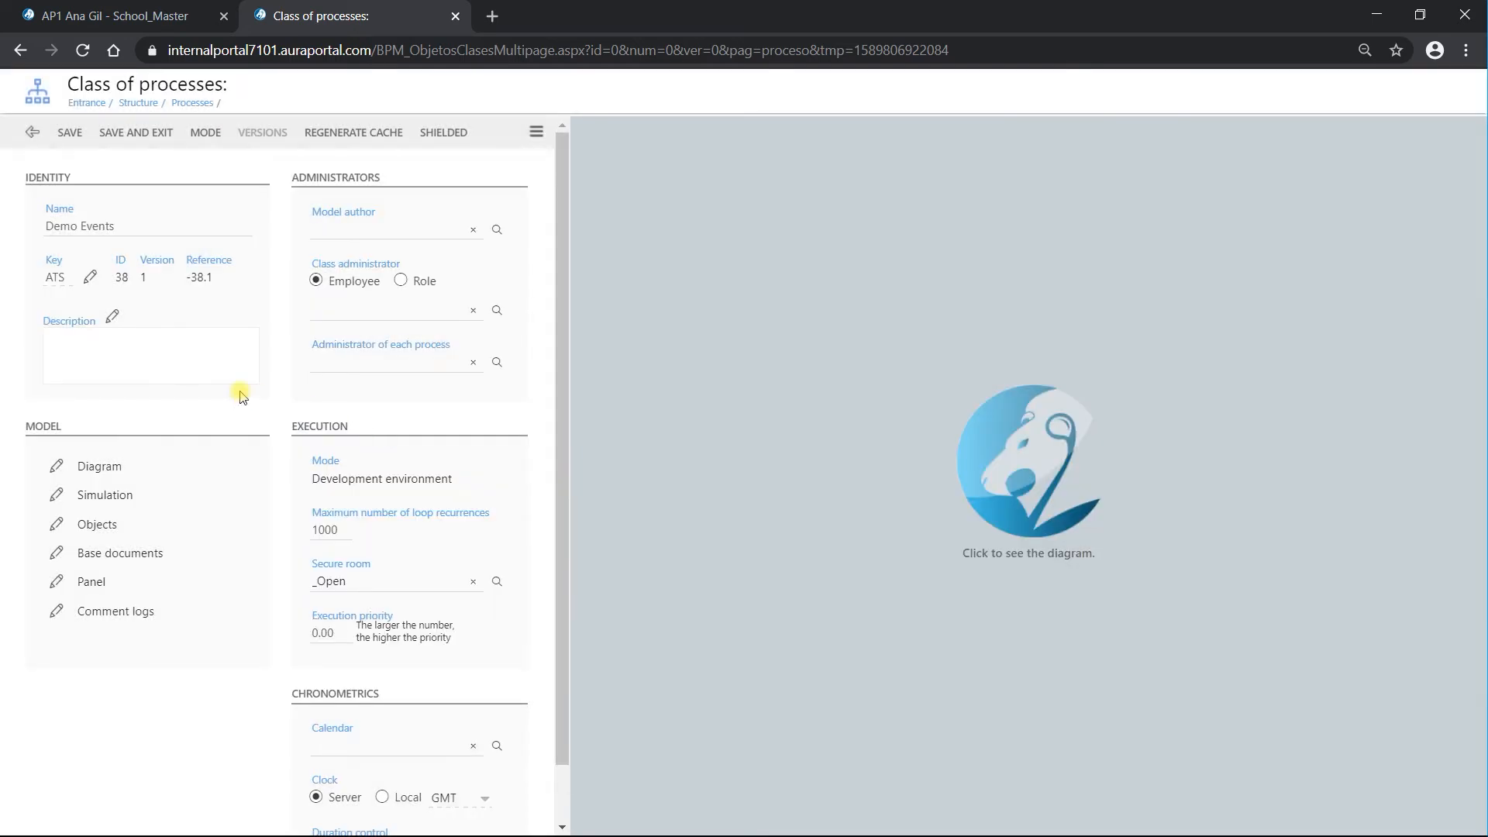
Step: Save the Demo Events class as ATS-38.1 and exit to the process class list
left_click(69, 133)
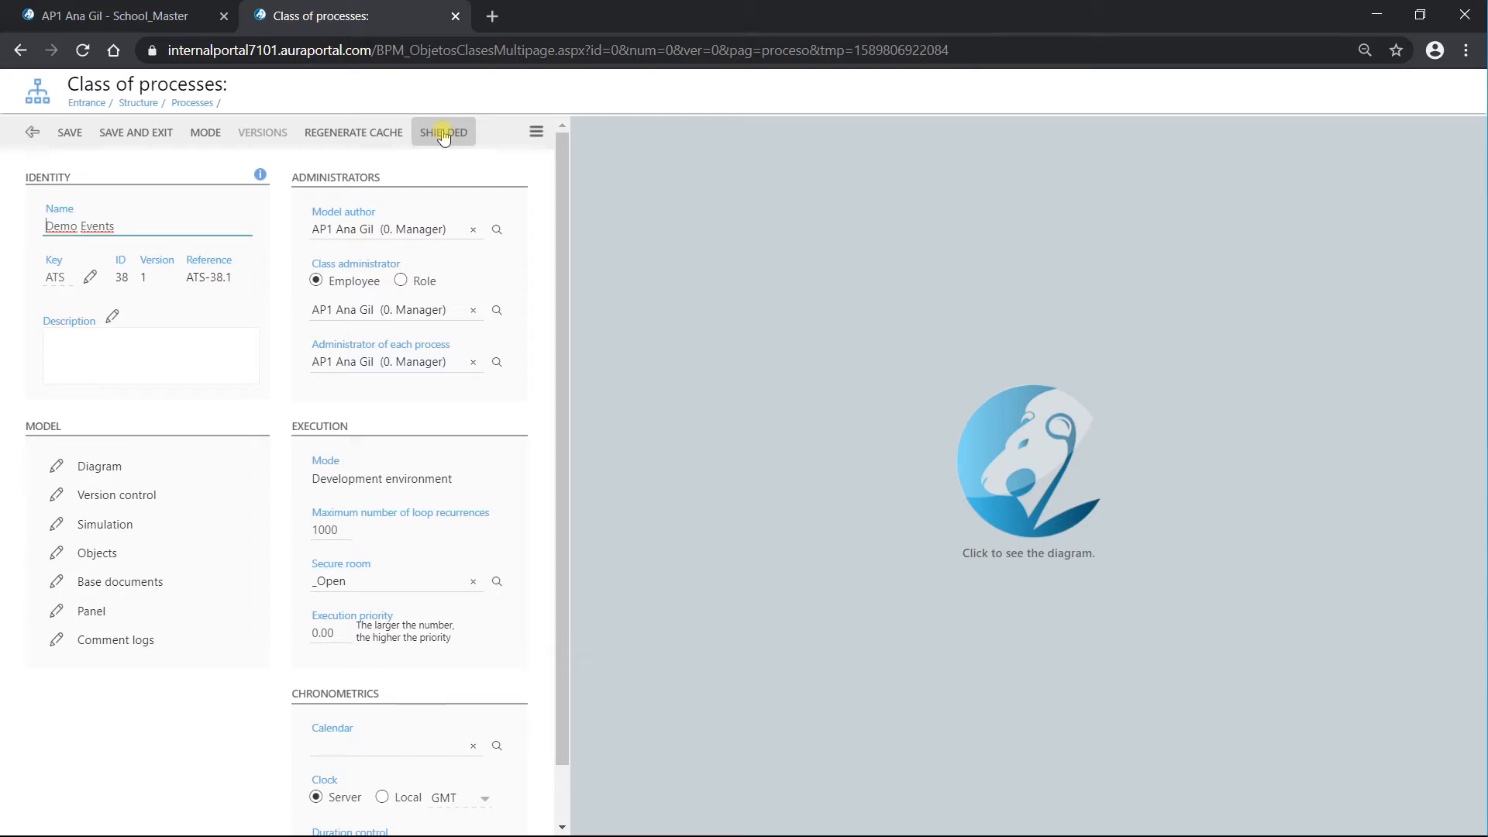
left_click(443, 134)
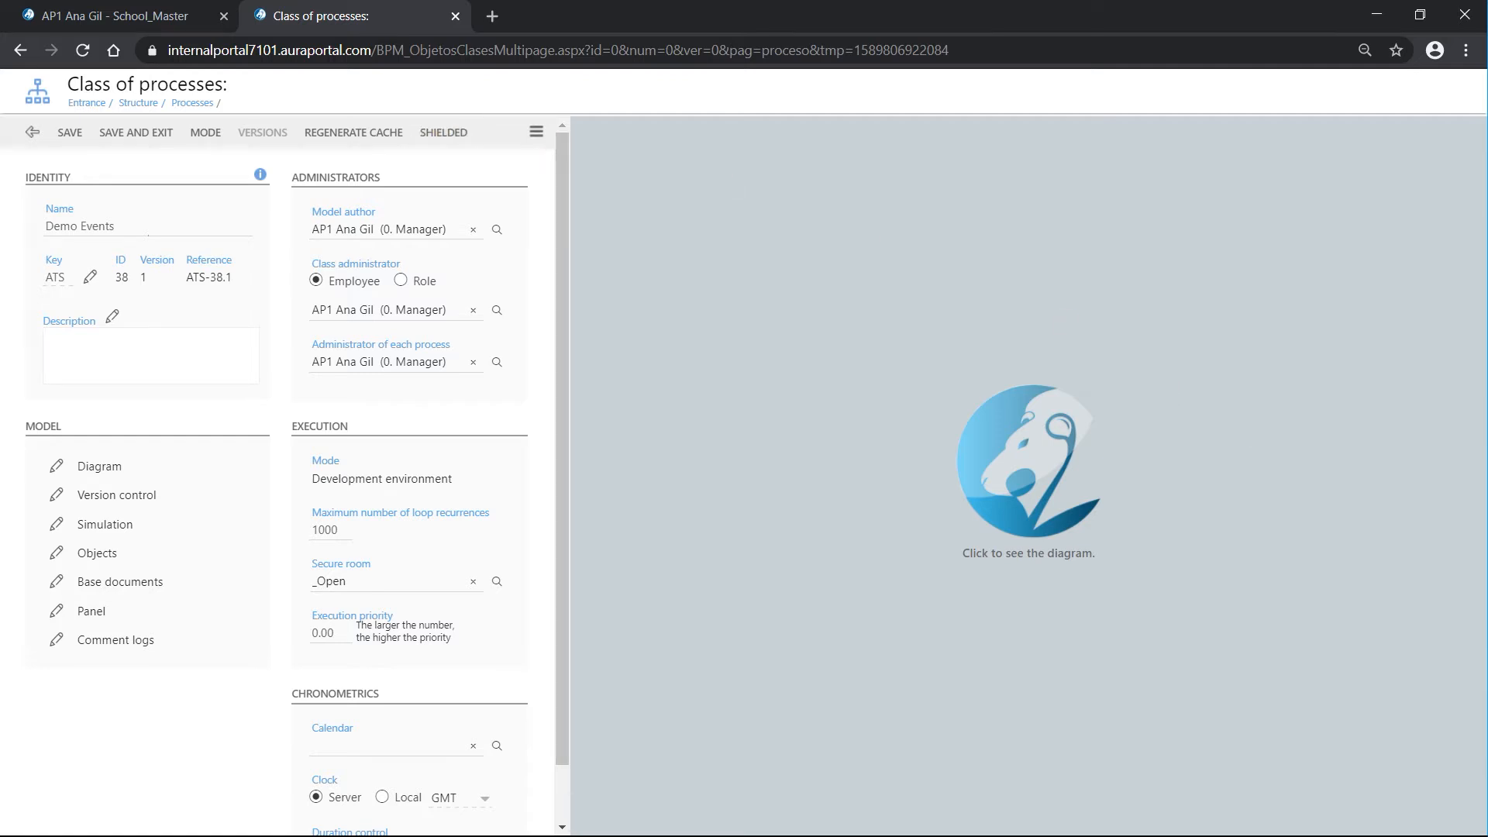
left_click(133, 133)
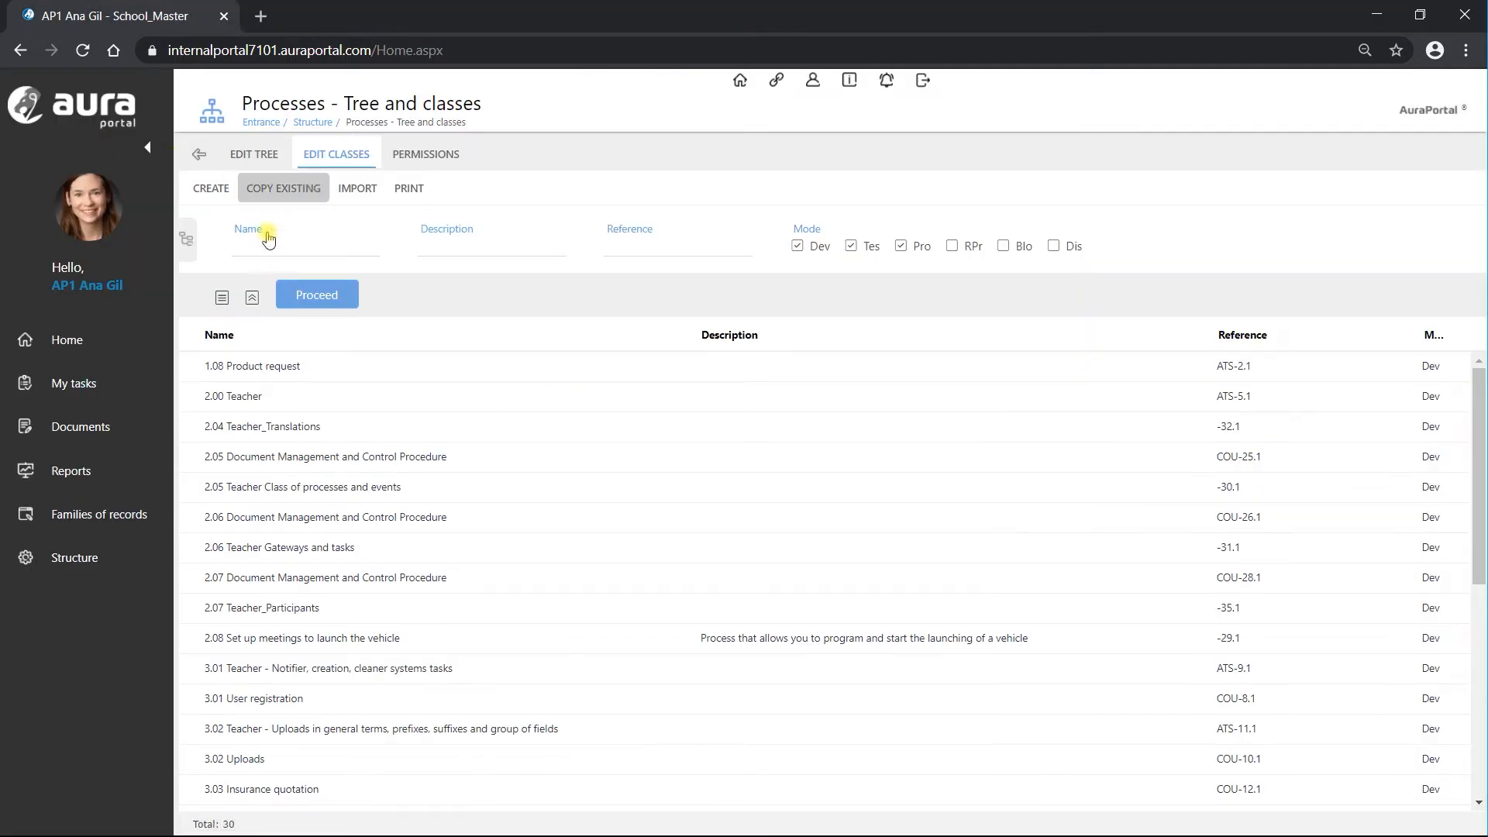
Step: Open 1.08 Product request and shield it with a confirmed password
double_click(281, 369)
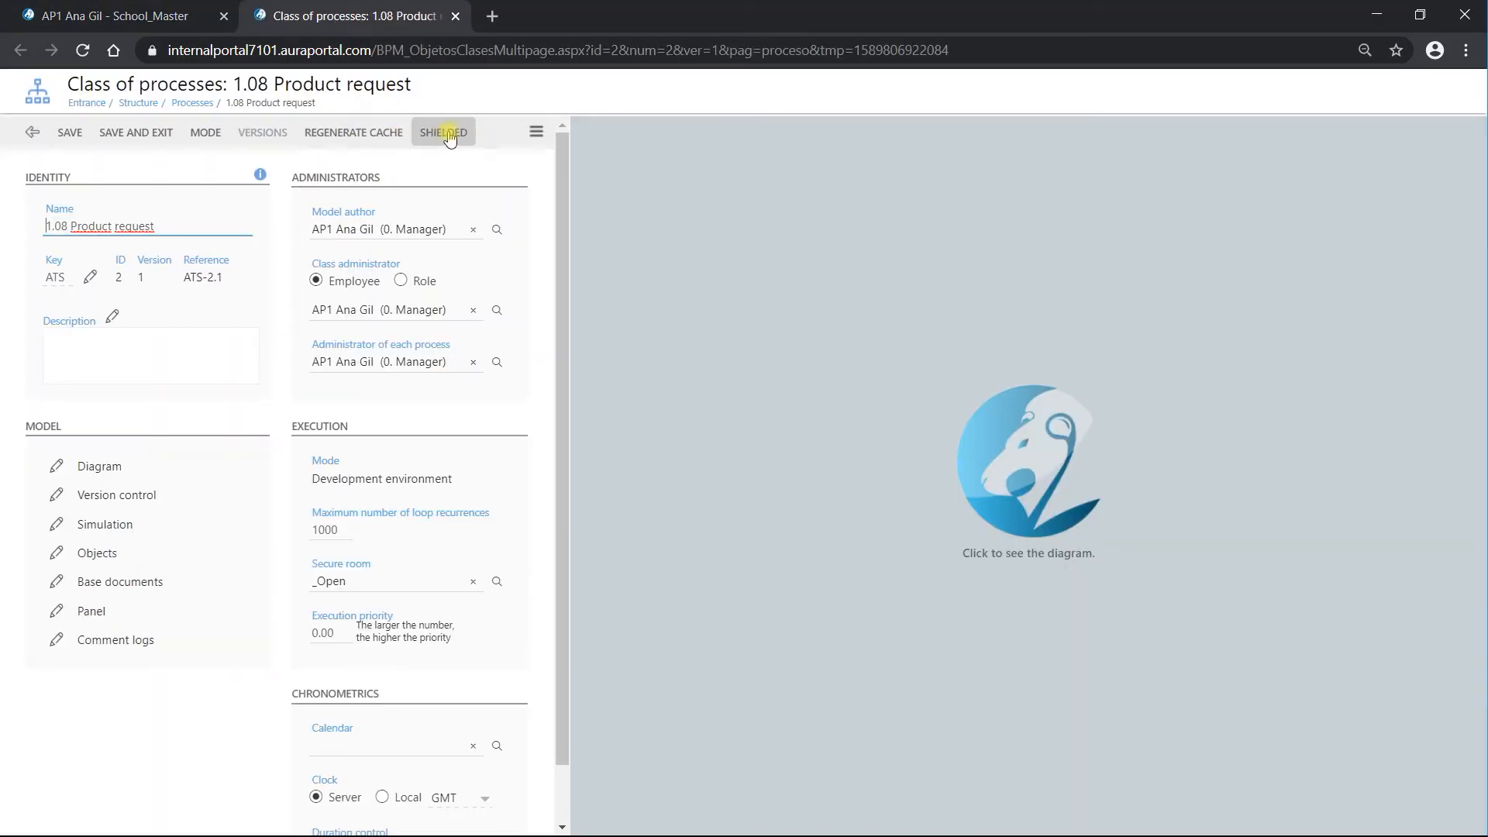
left_click(448, 131)
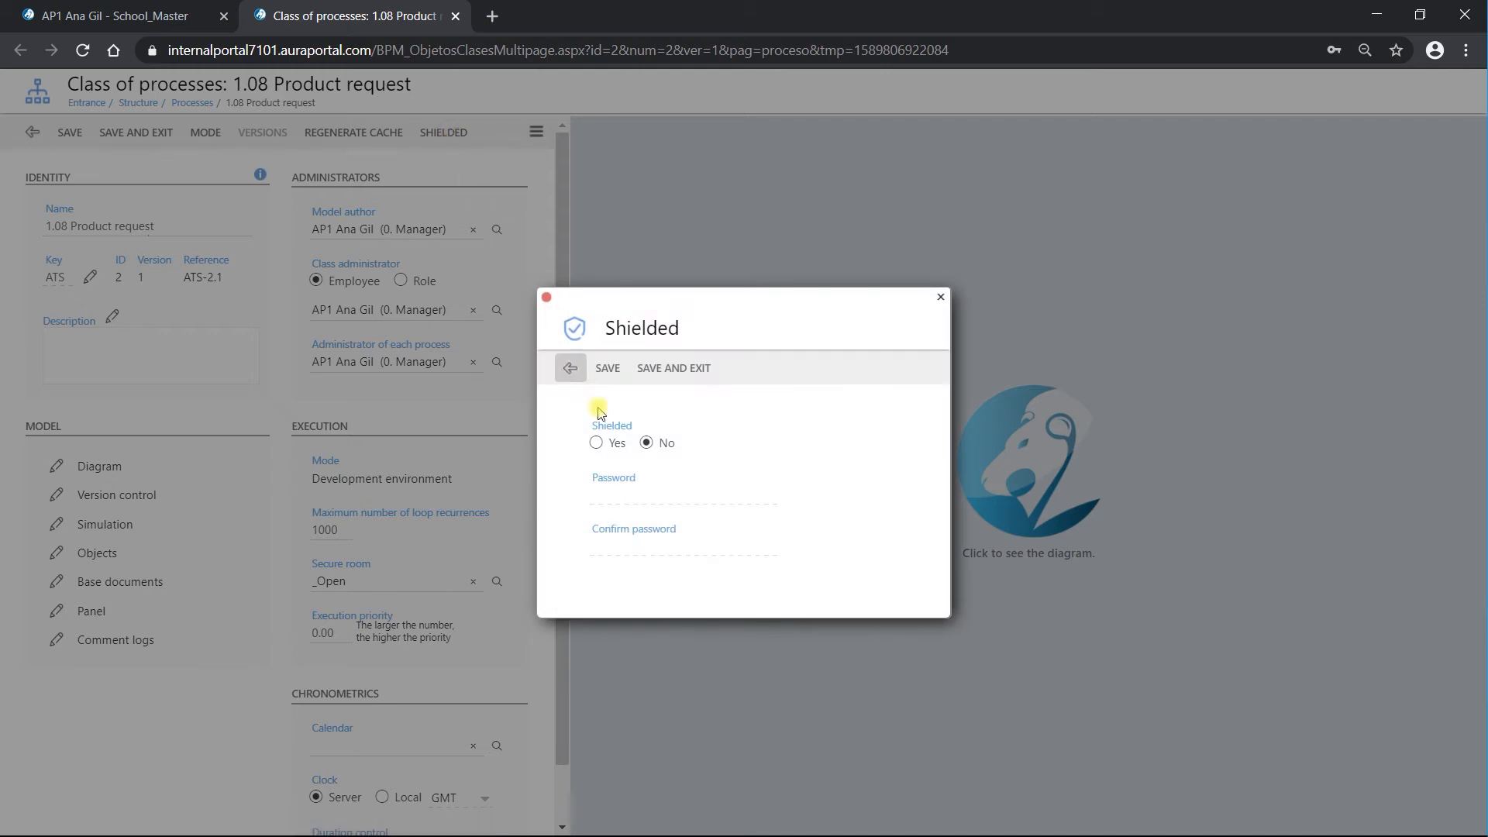
left_click(595, 443)
left_click(624, 498)
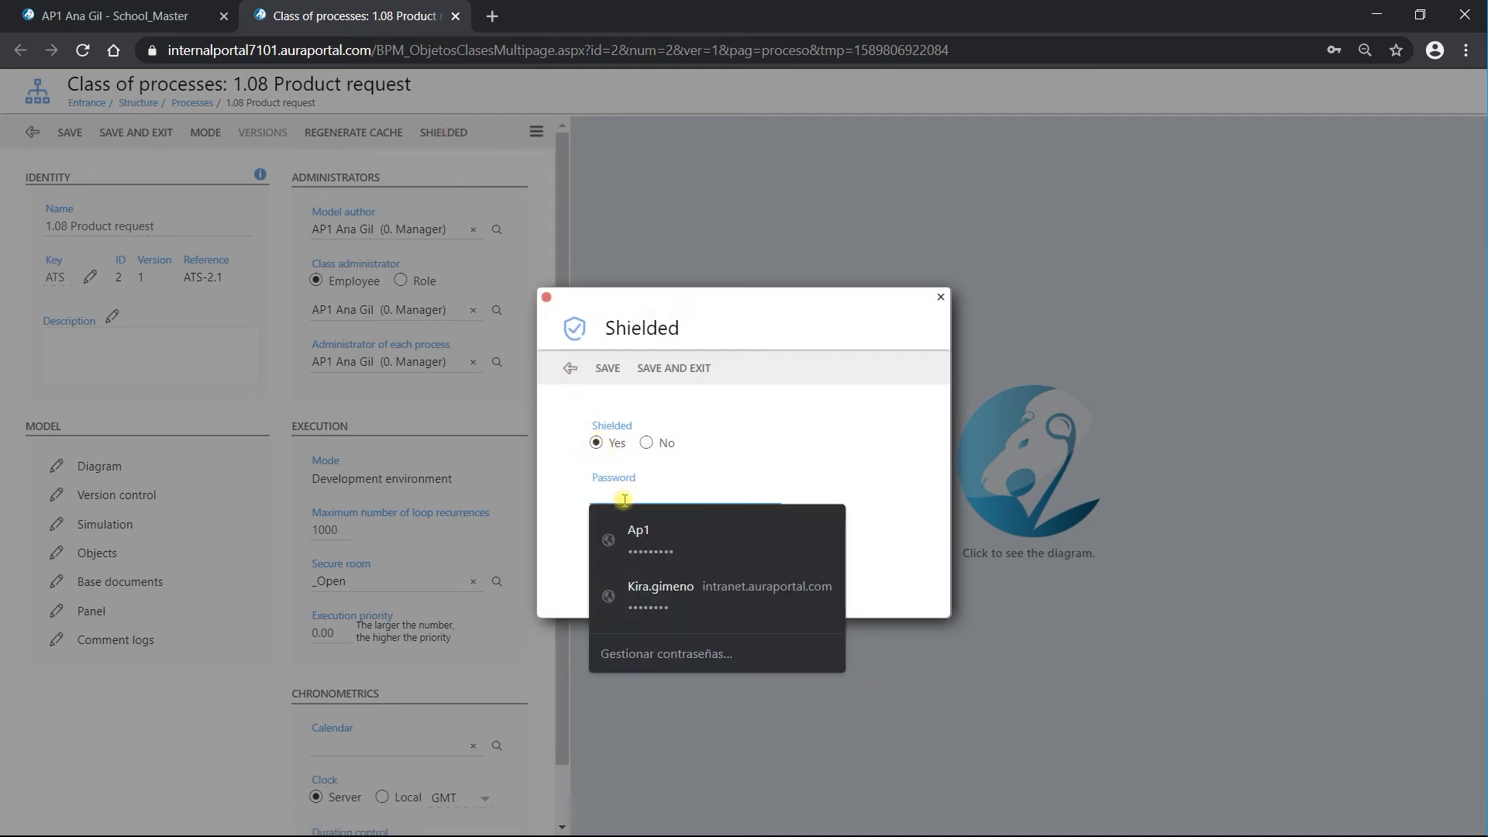
type("1234")
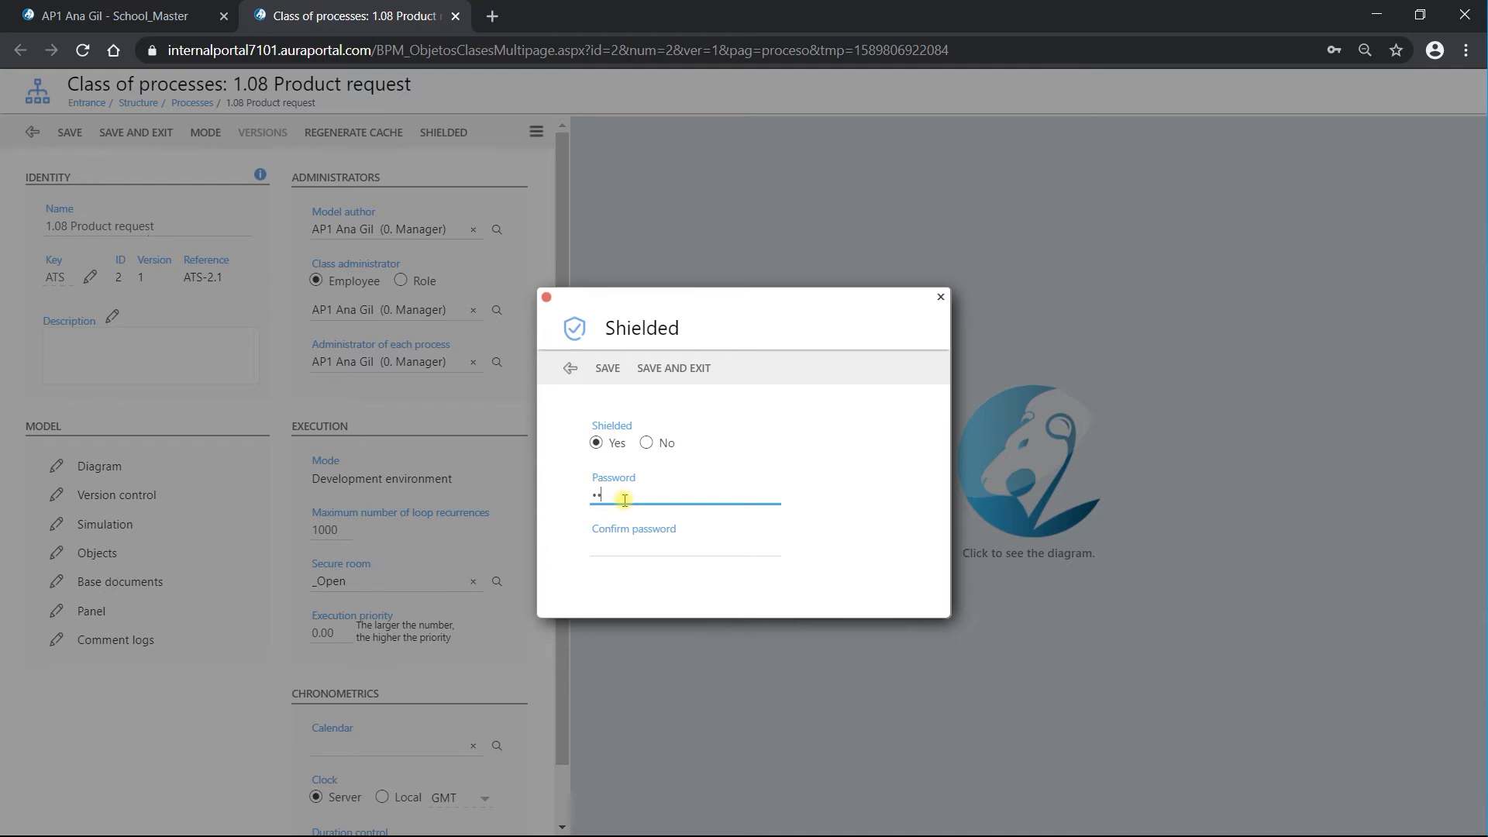
left_click(670, 550)
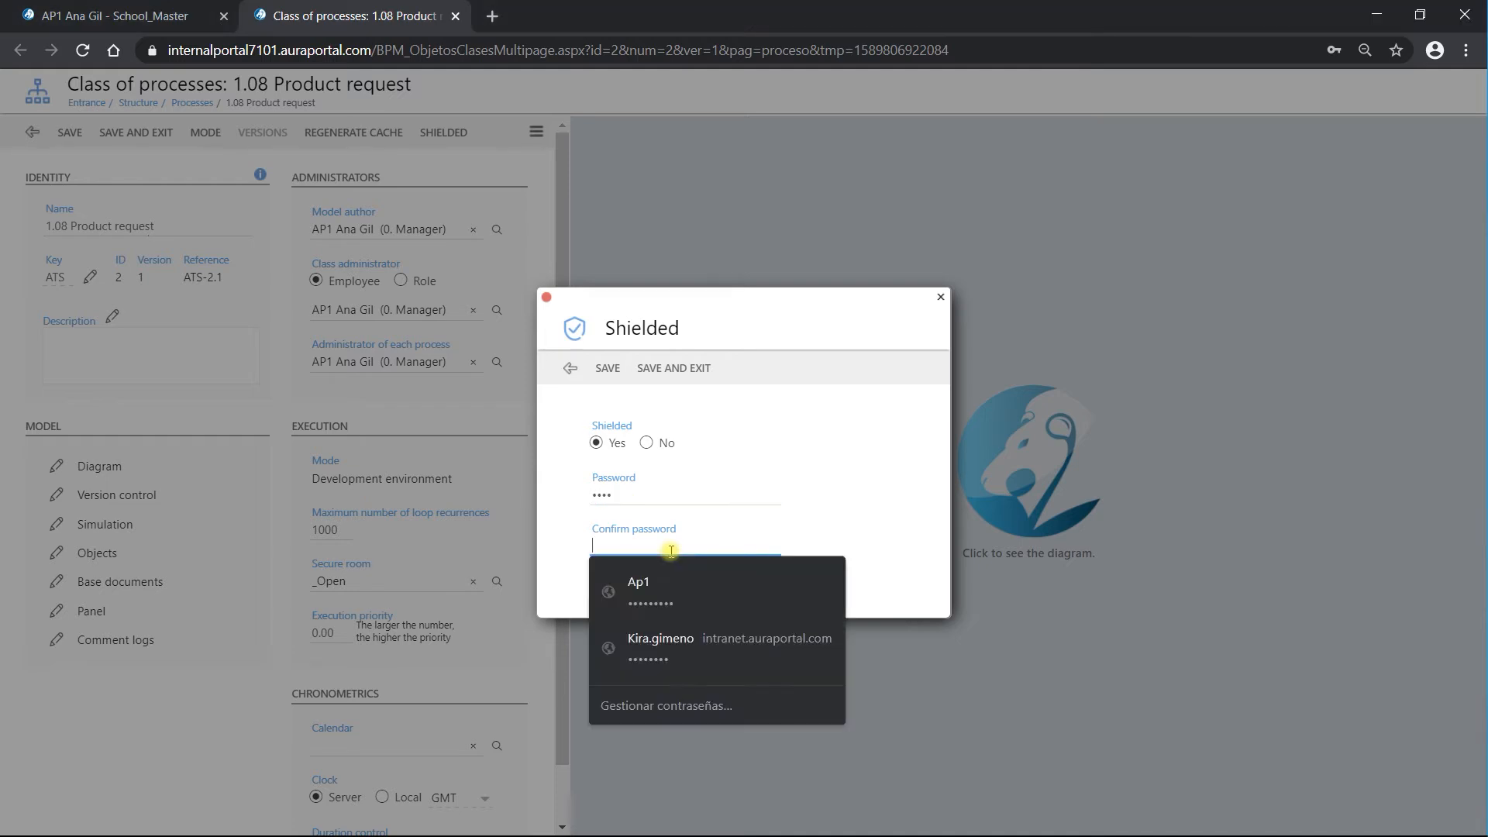
type("1234")
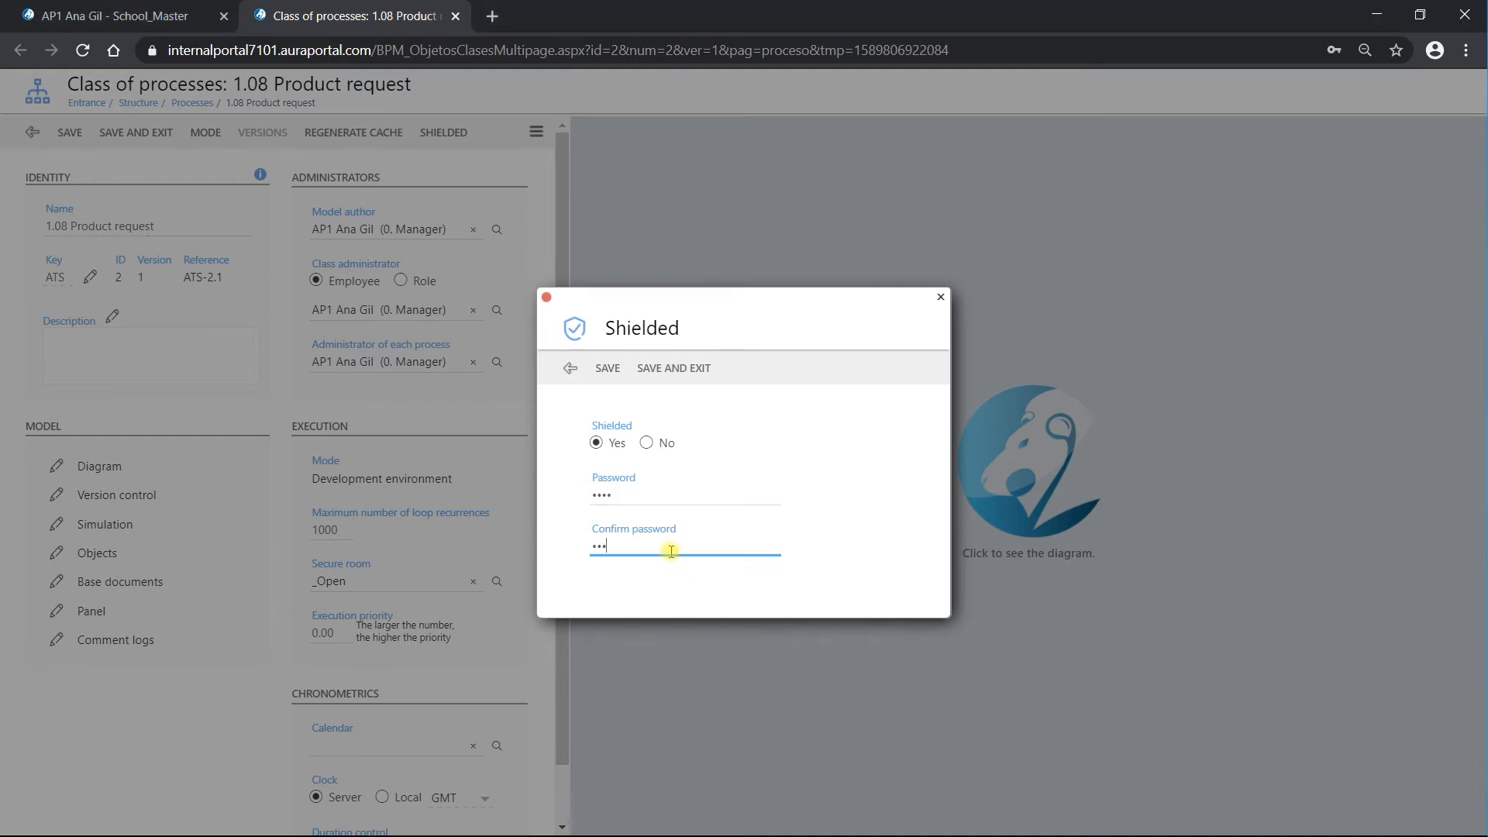
left_click(675, 368)
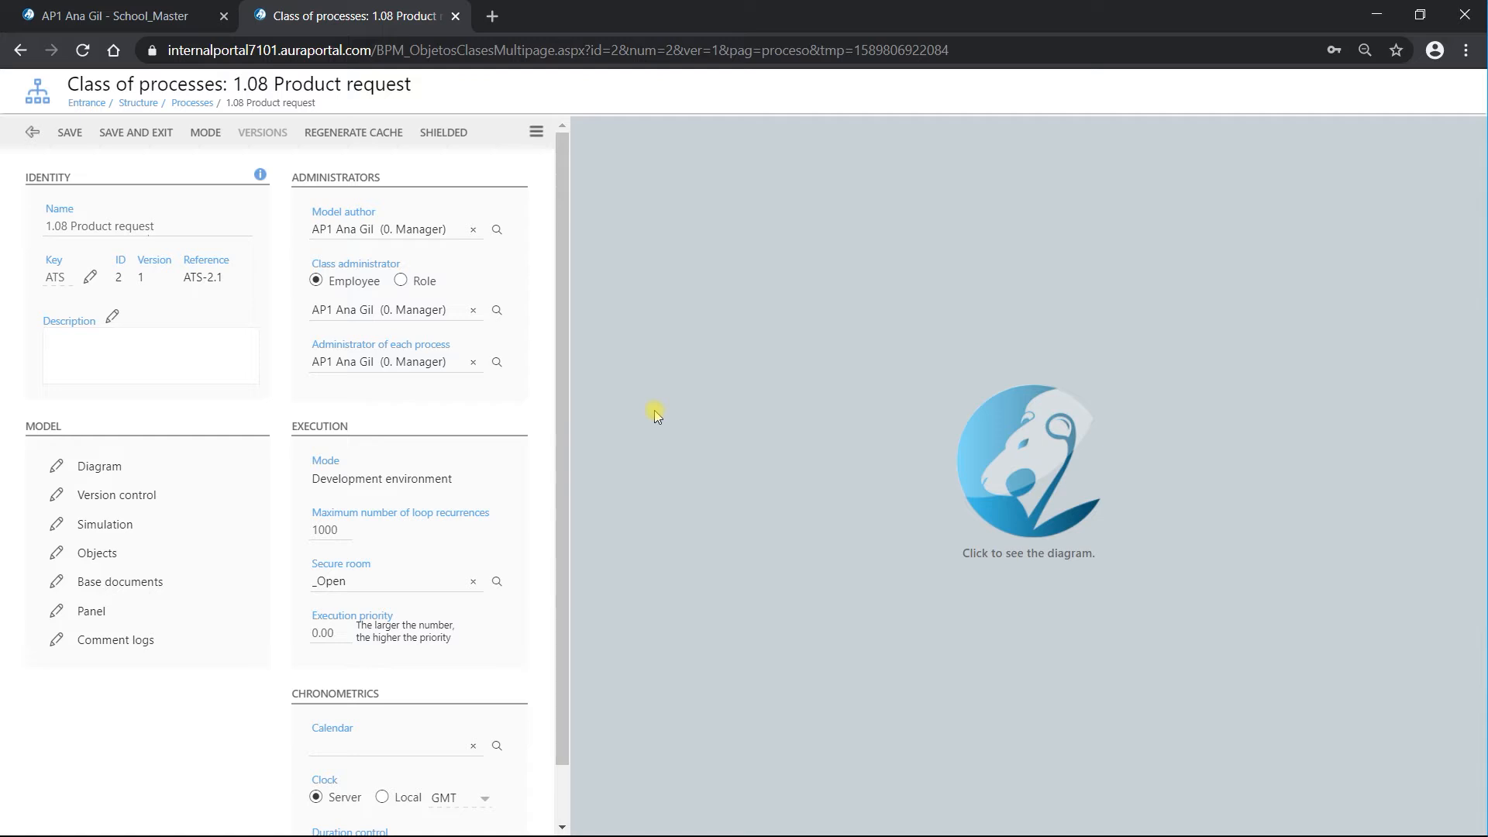
Step: Unlock the shield with the password and set shielding back to No
left_click(445, 134)
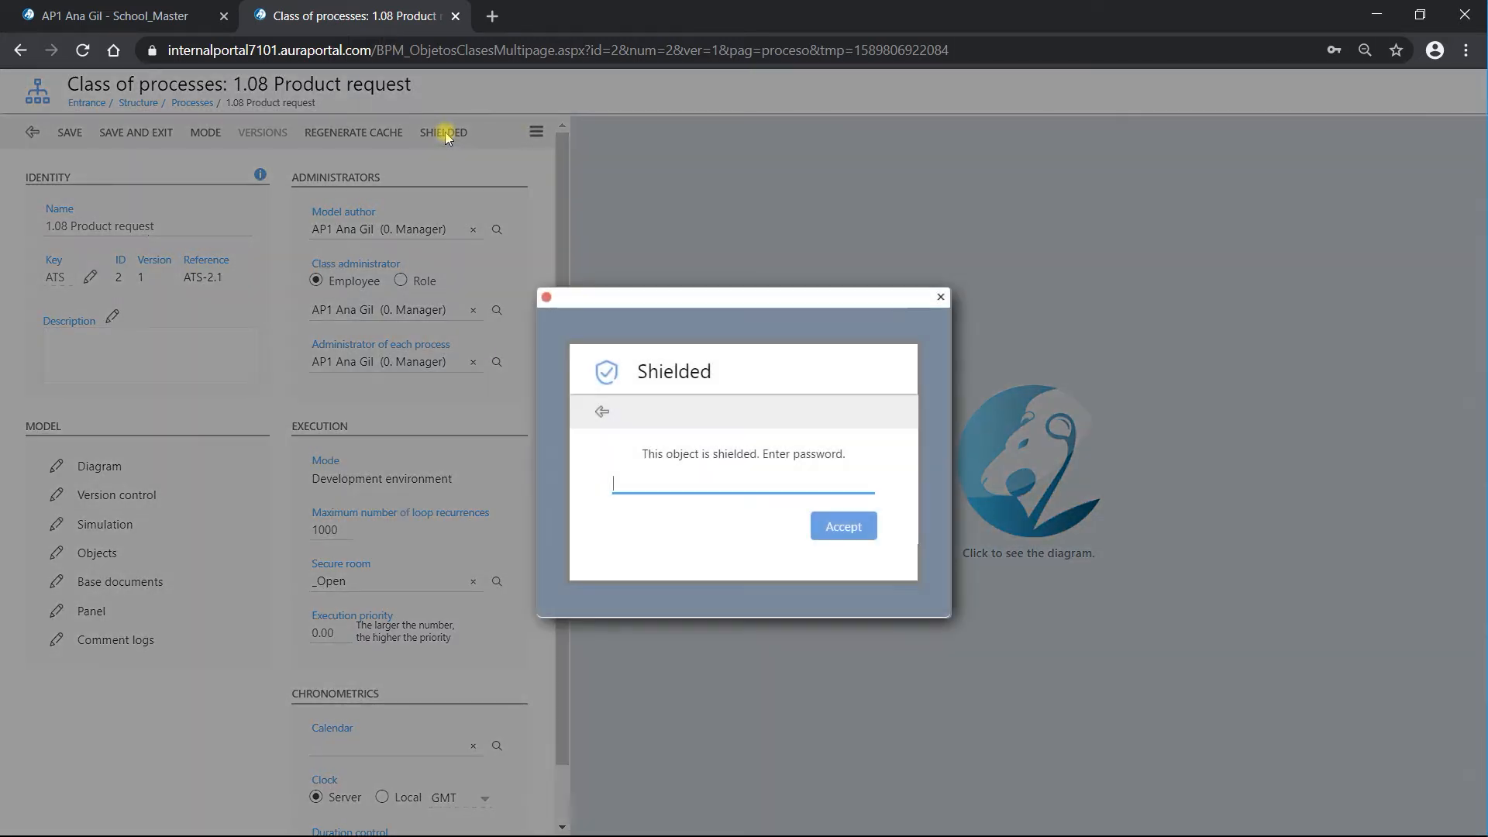
type("••••")
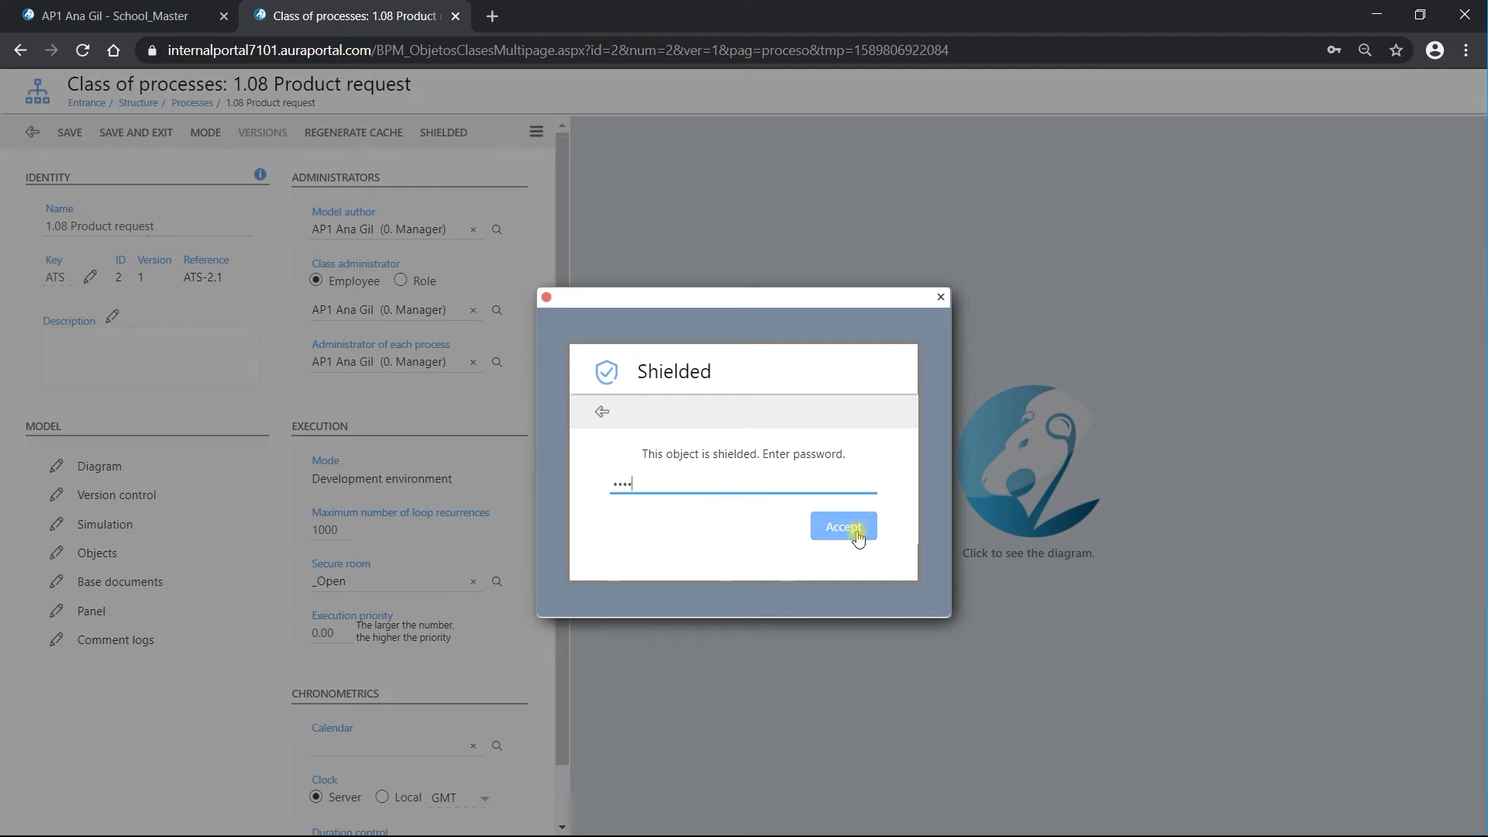
left_click(844, 528)
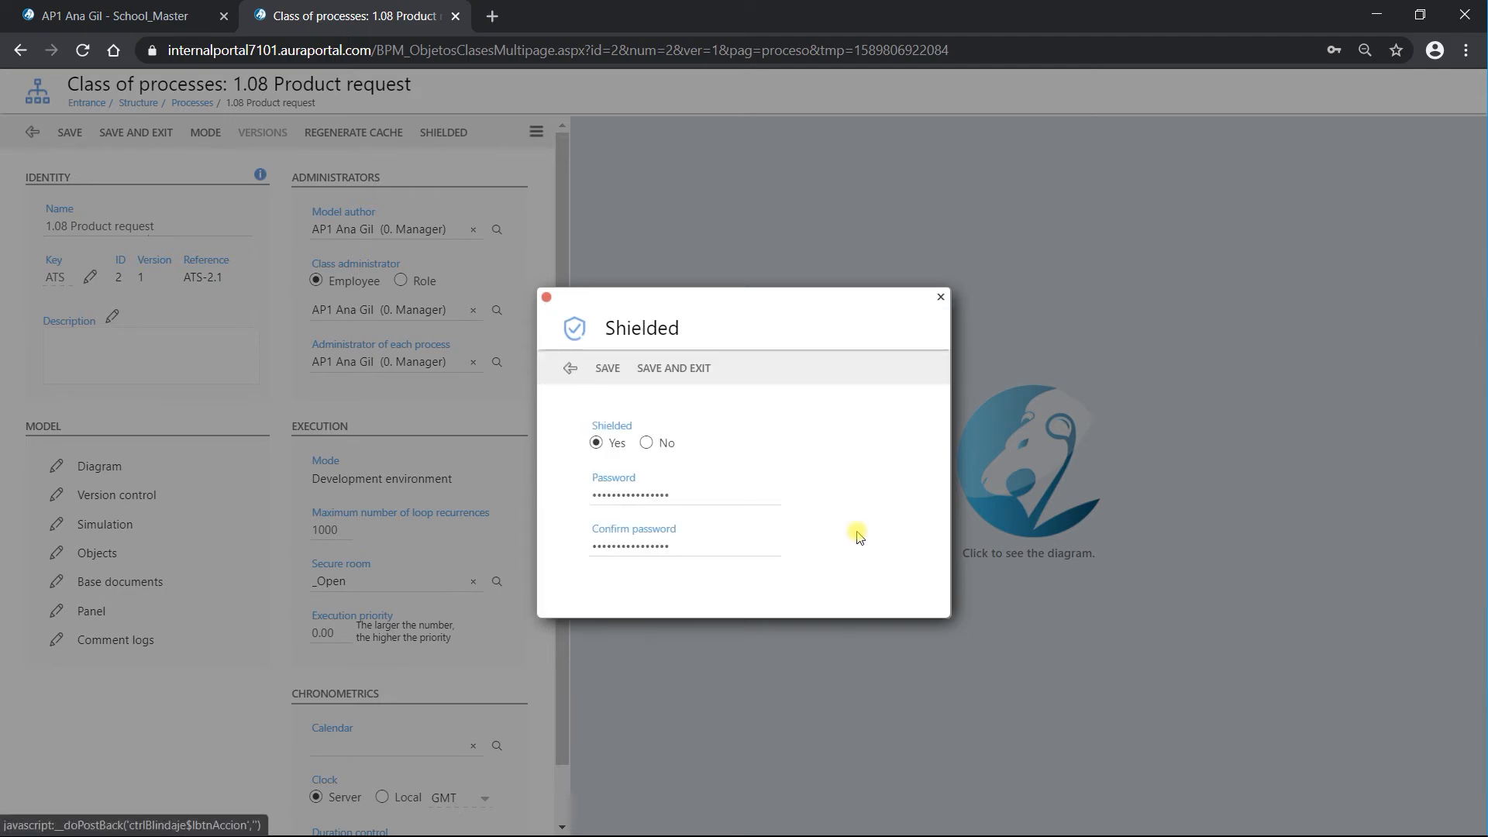
left_click(647, 443)
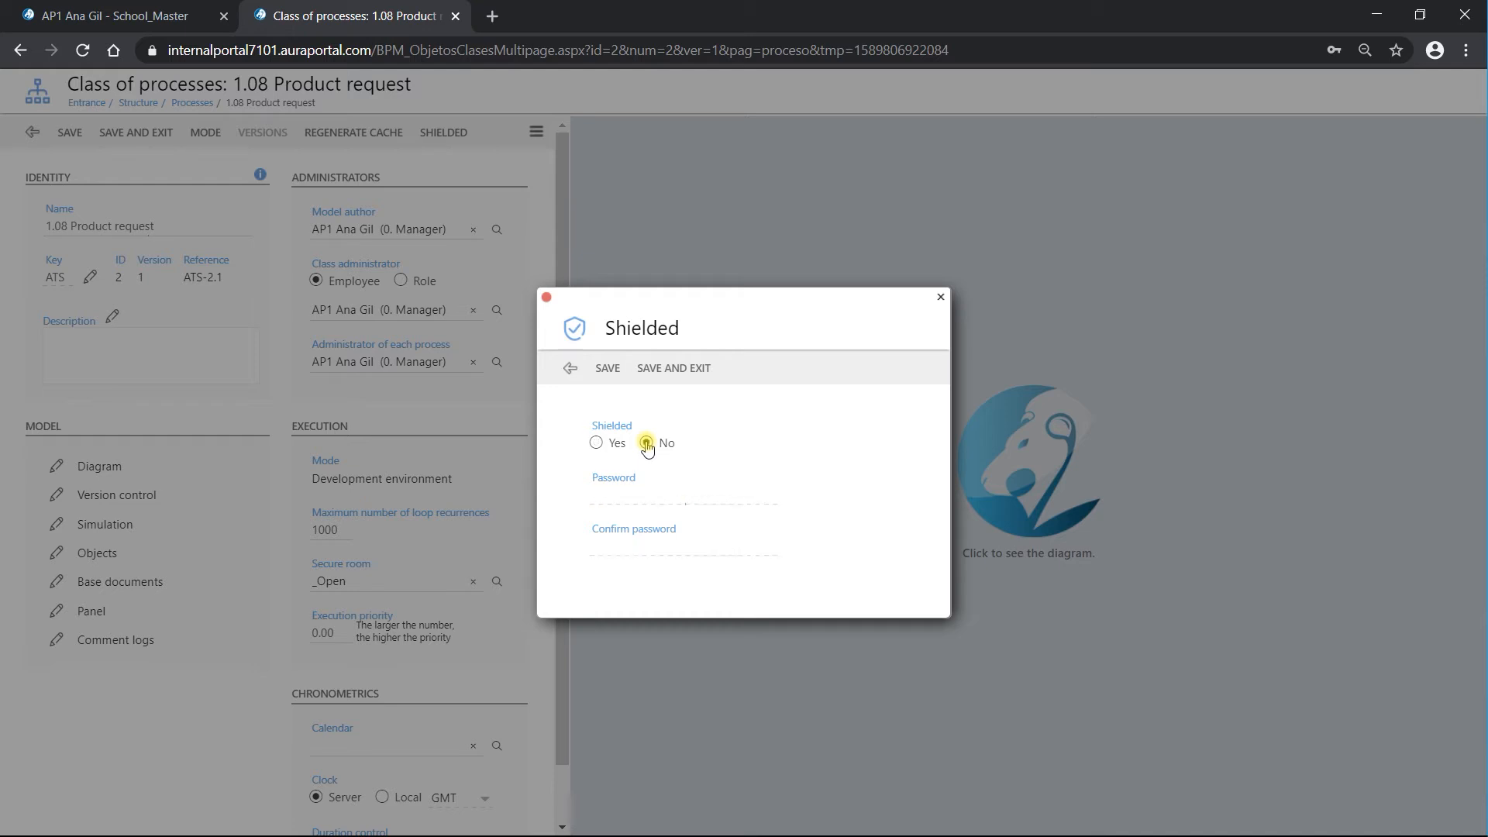
left_click(679, 369)
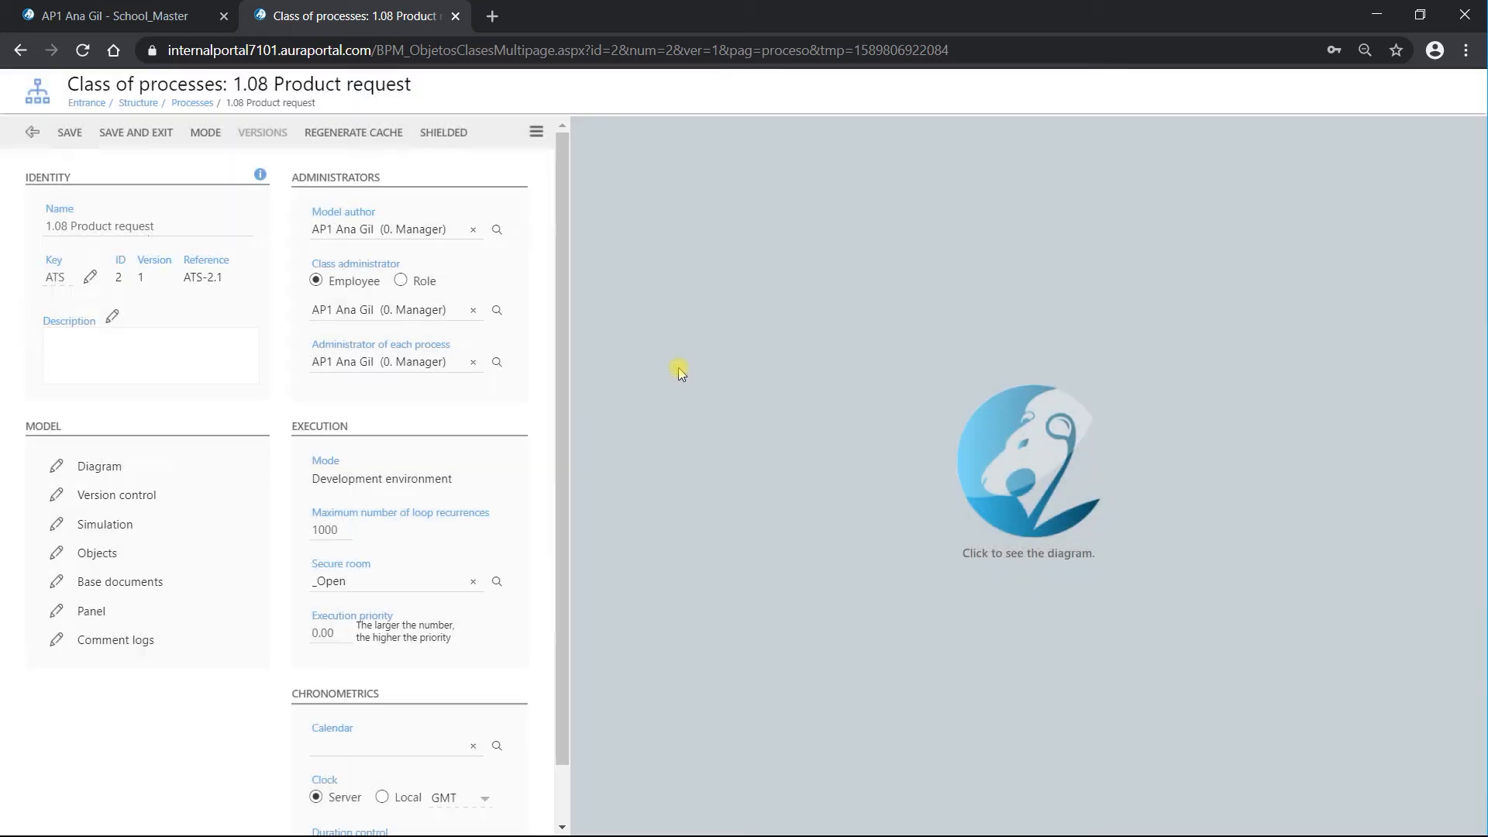
Step: Save and exit 1.08 Product request, then open the Demo Events class
left_click(142, 134)
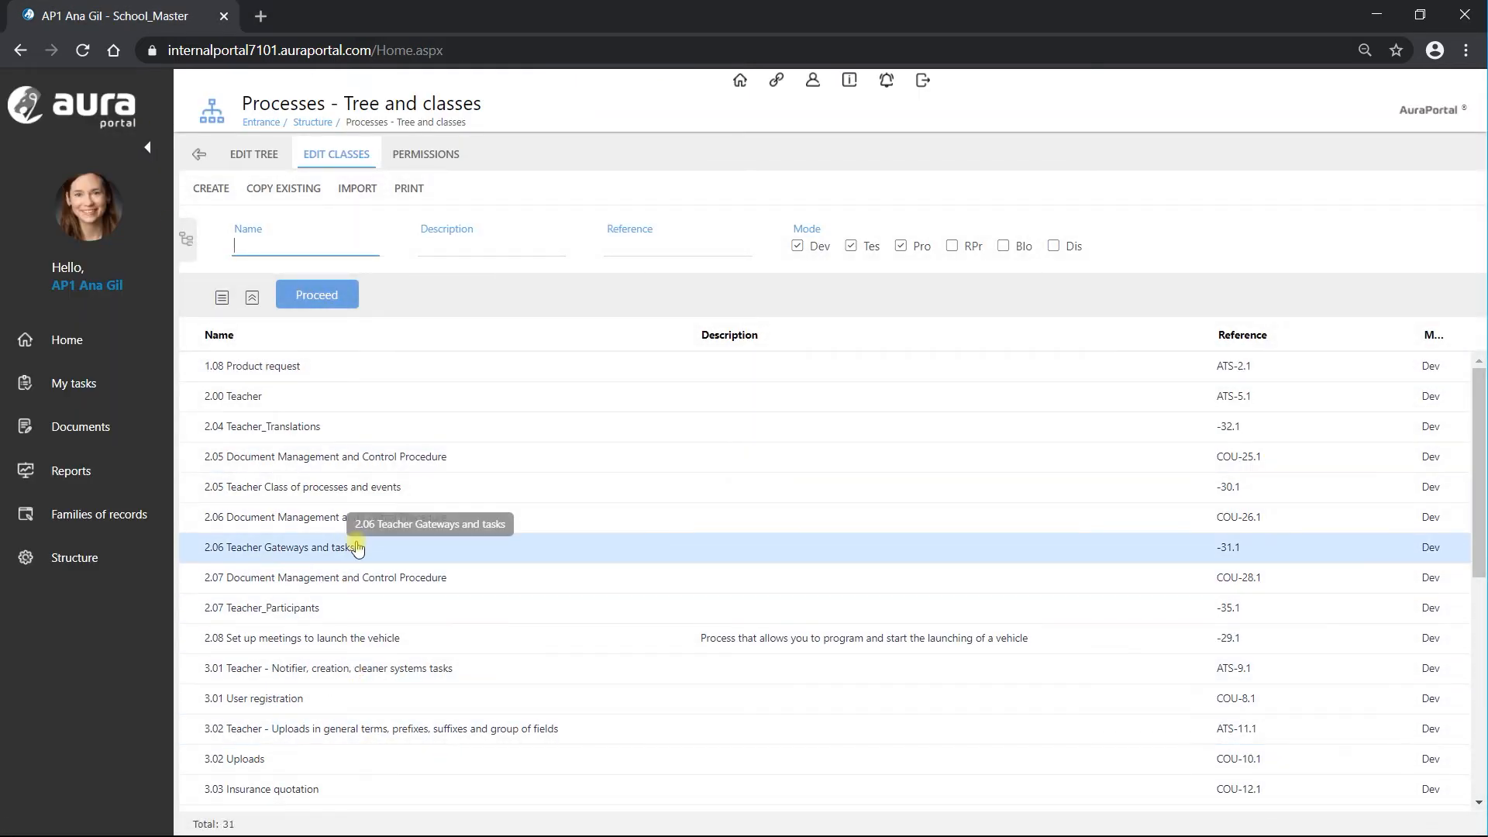
scroll(357, 547, "down", 3)
scroll(357, 547, "down", 5)
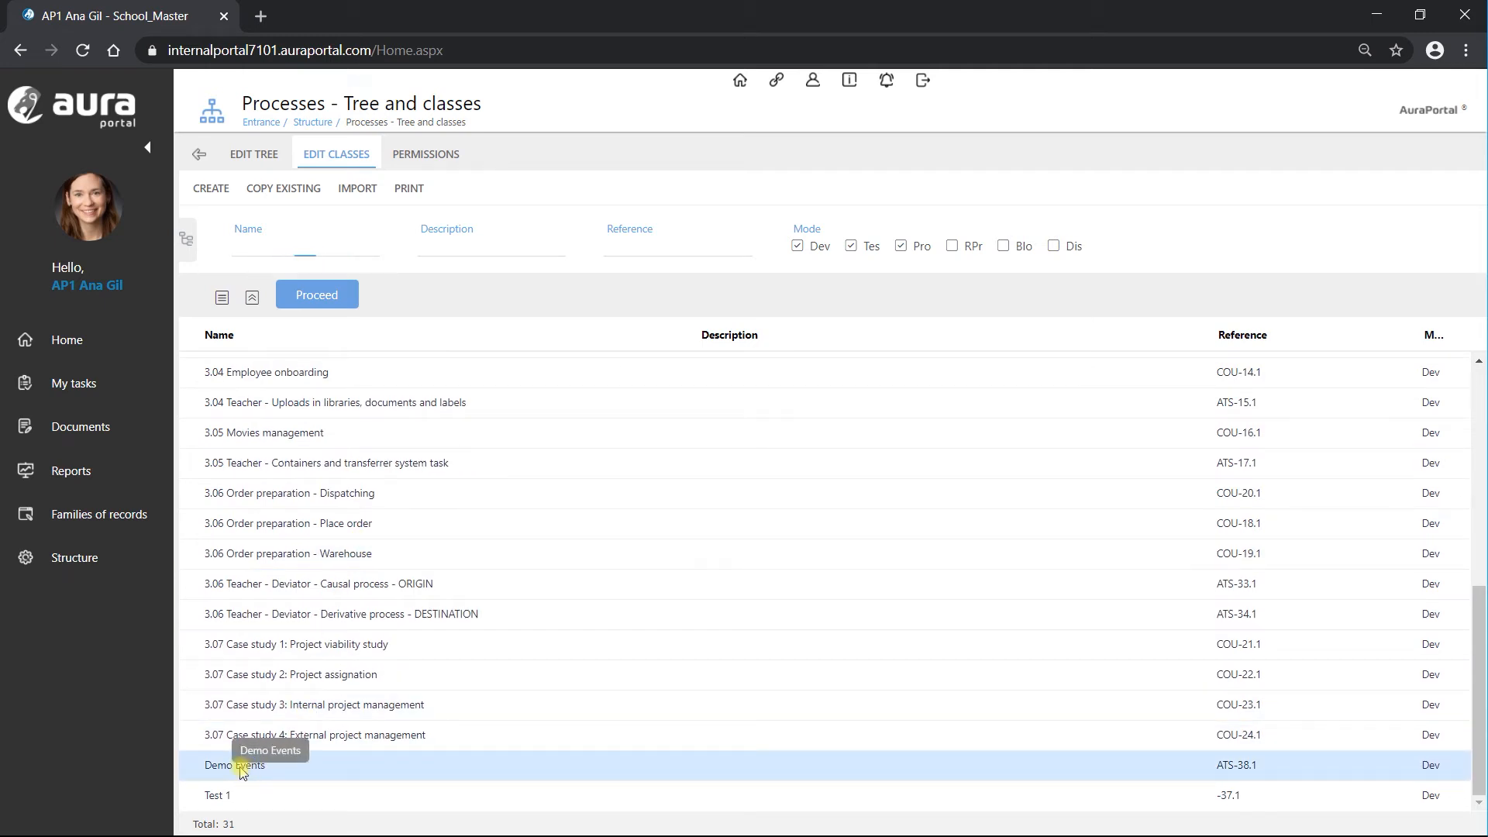
left_click(241, 767)
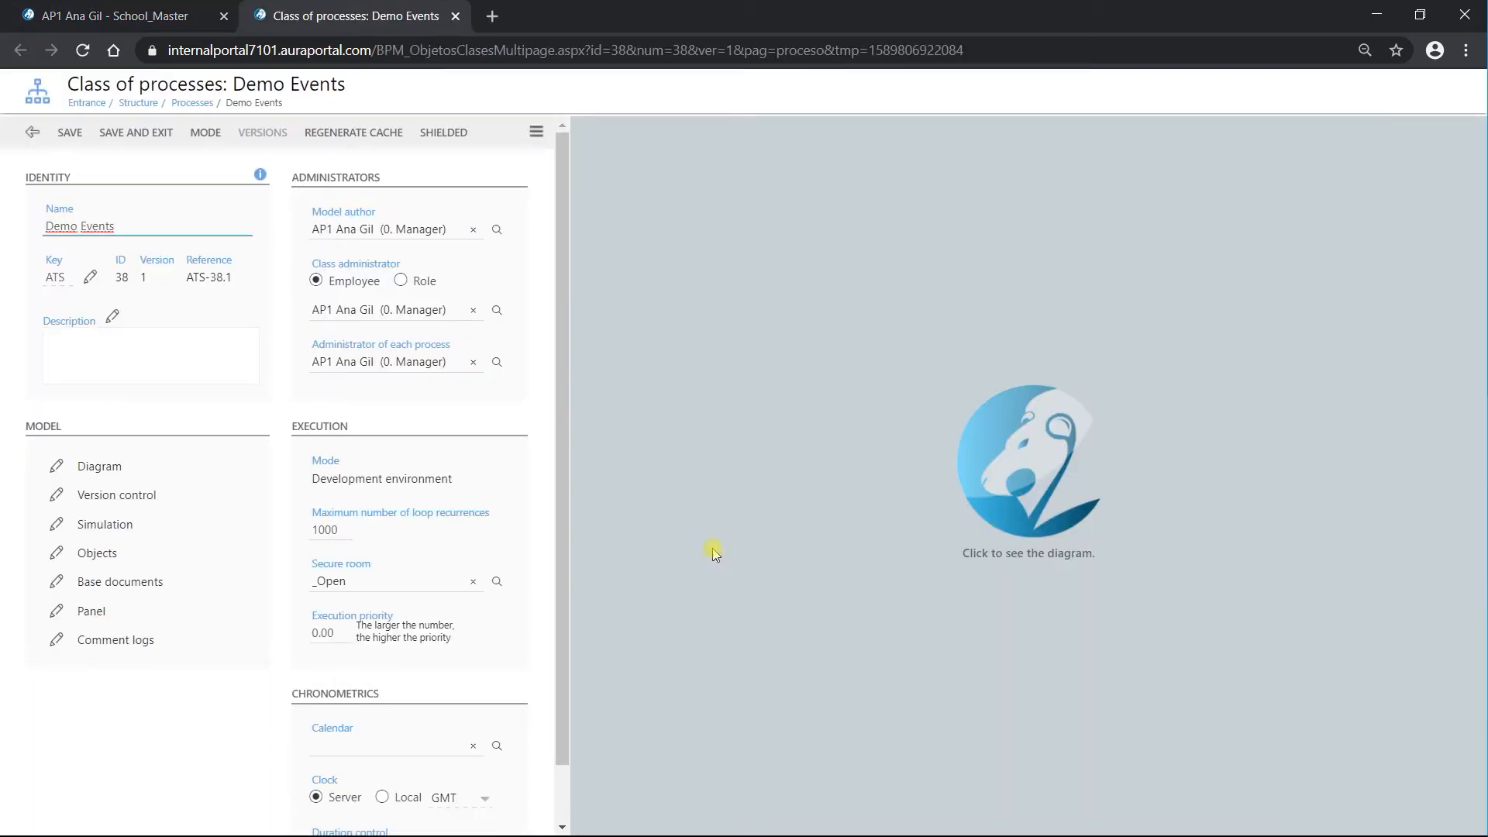
Step: Try Permissions from the class menu, dismiss the Adminportal access message, and reopen the menu
left_click(536, 132)
left_click(537, 133)
left_click(538, 133)
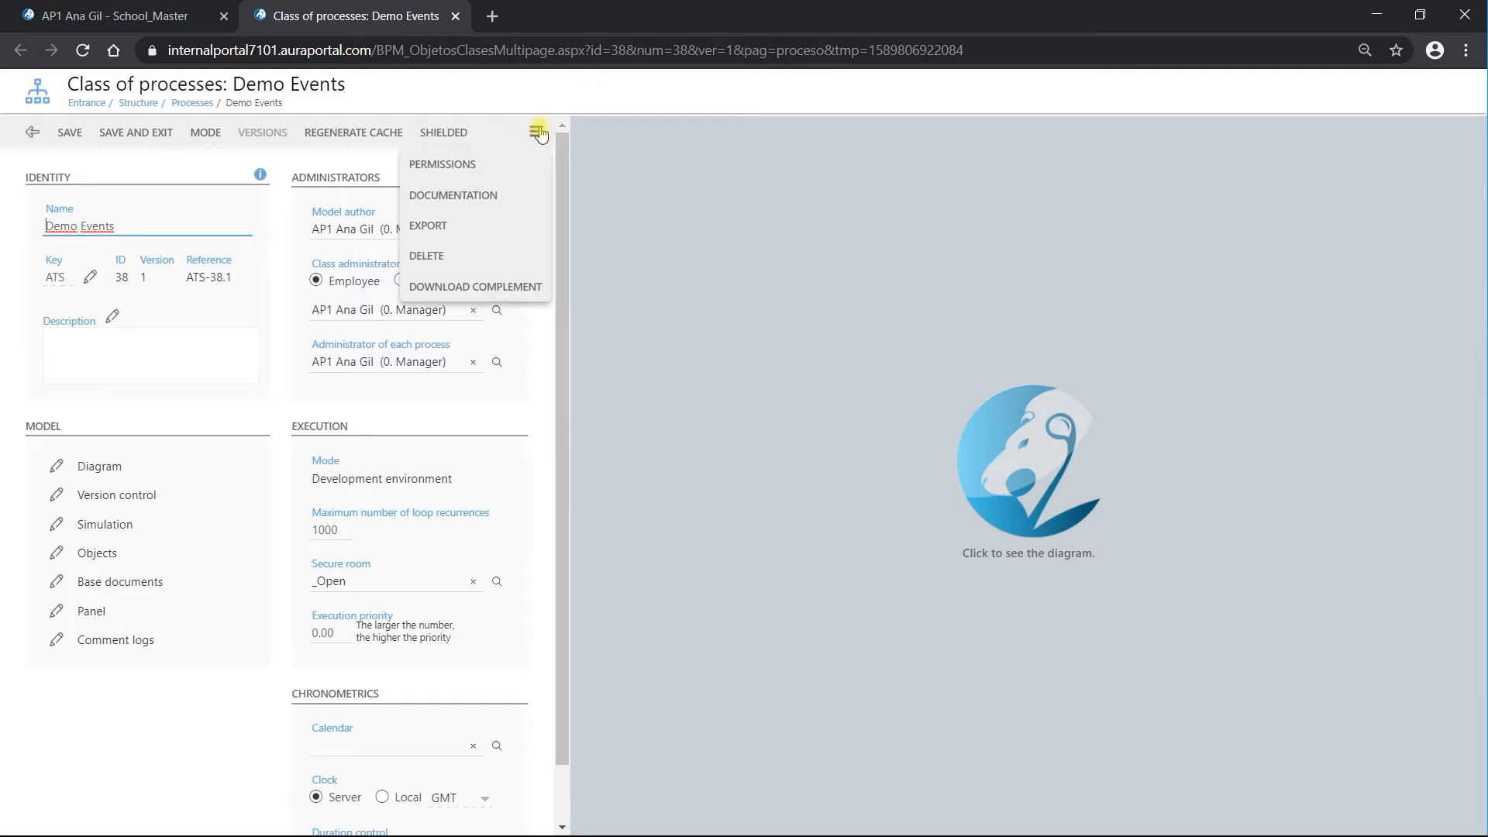
left_click(524, 166)
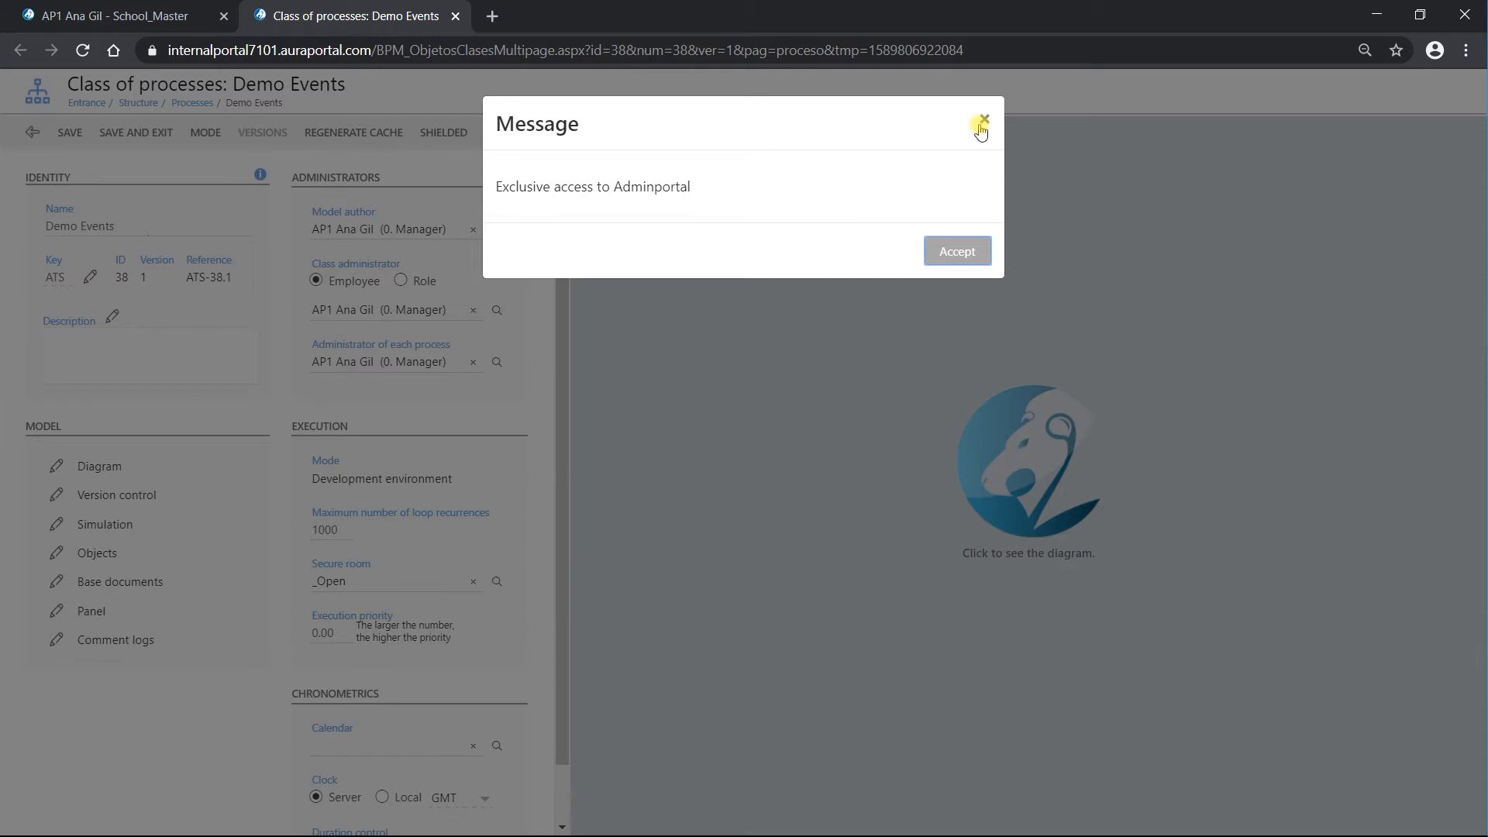
left_click(980, 128)
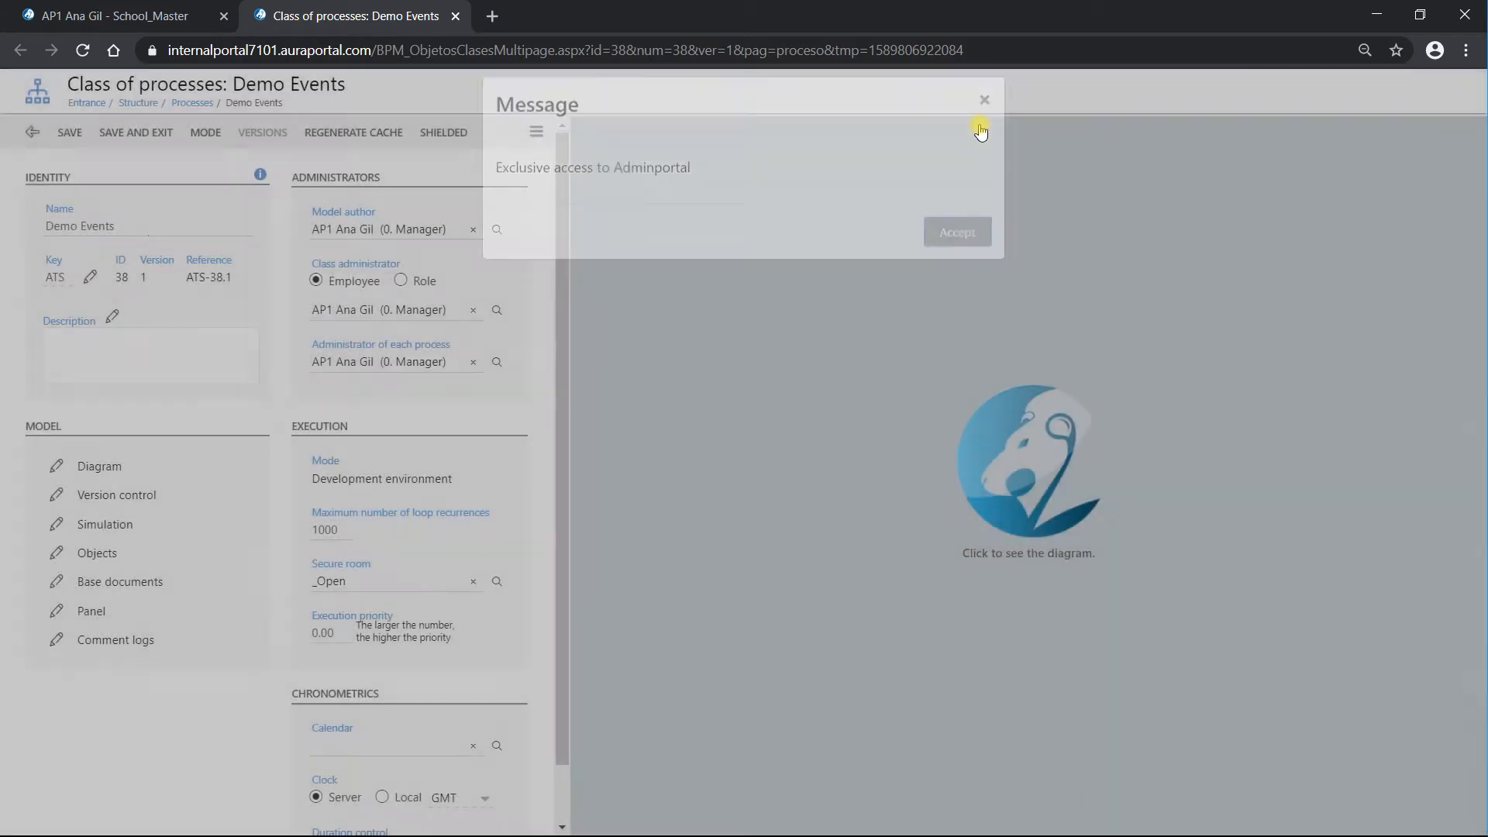
left_click(536, 132)
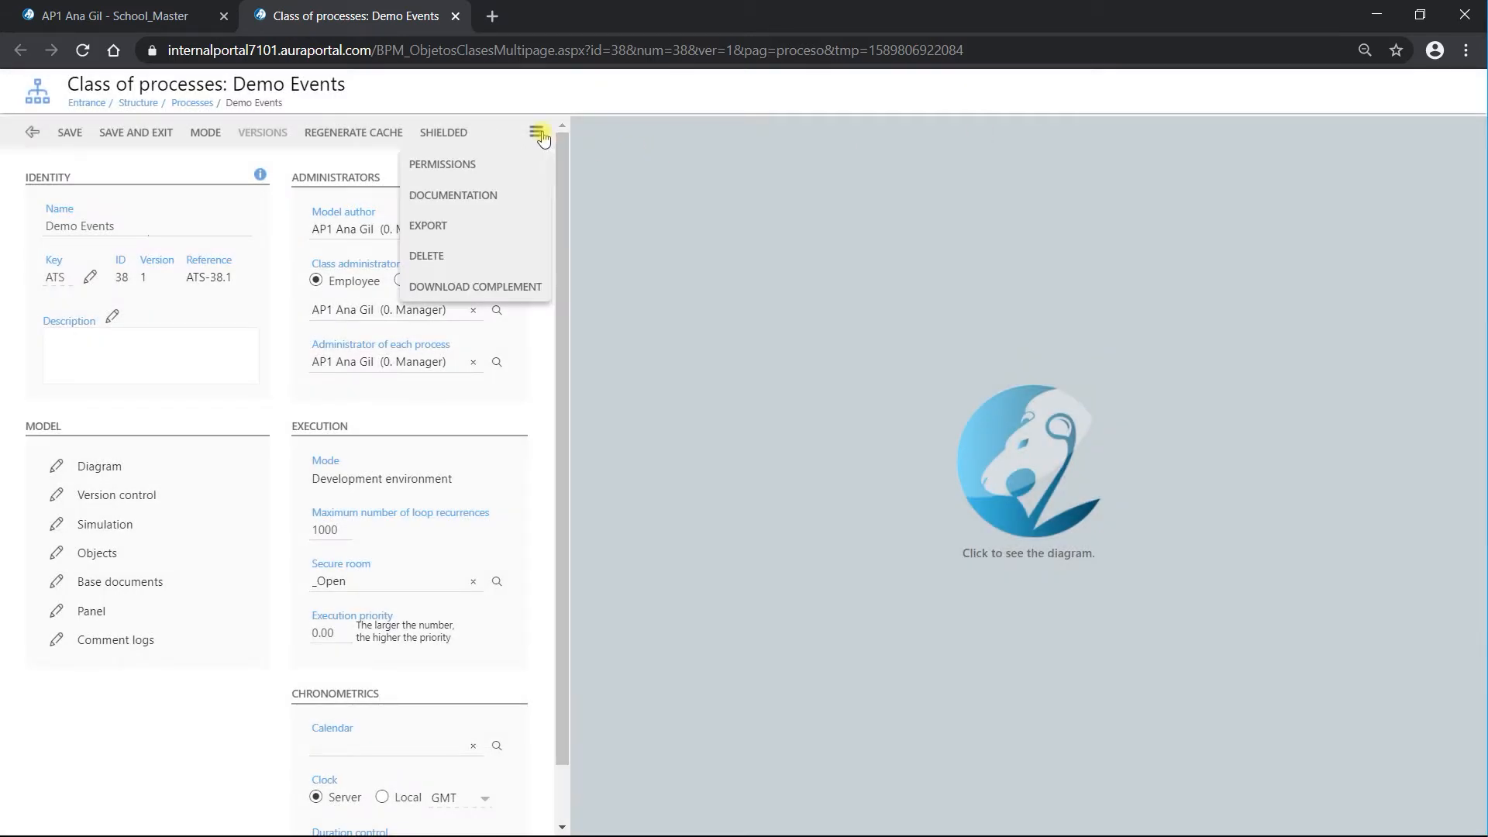
left_click(487, 198)
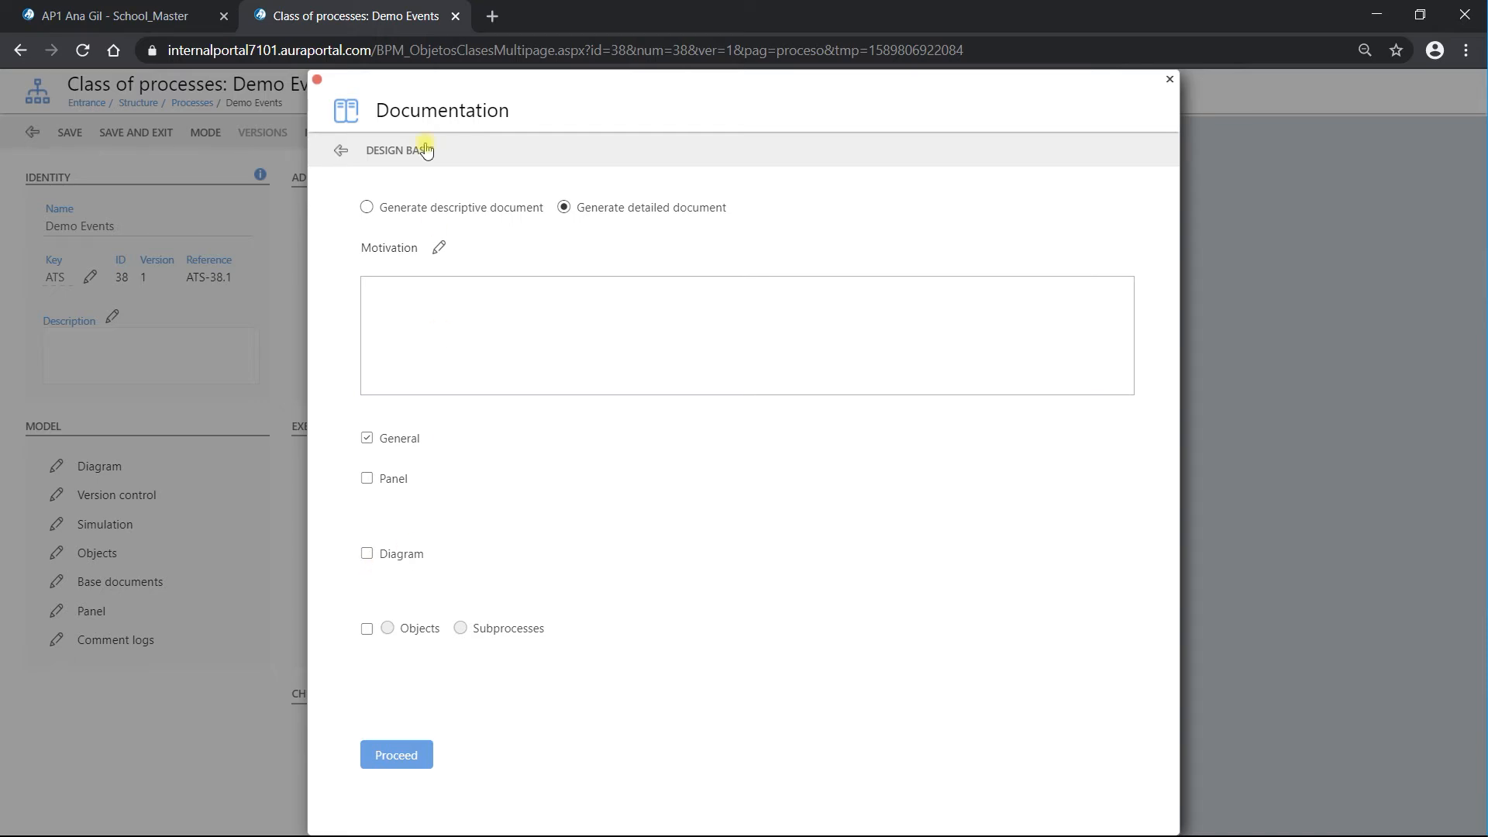
left_click(343, 153)
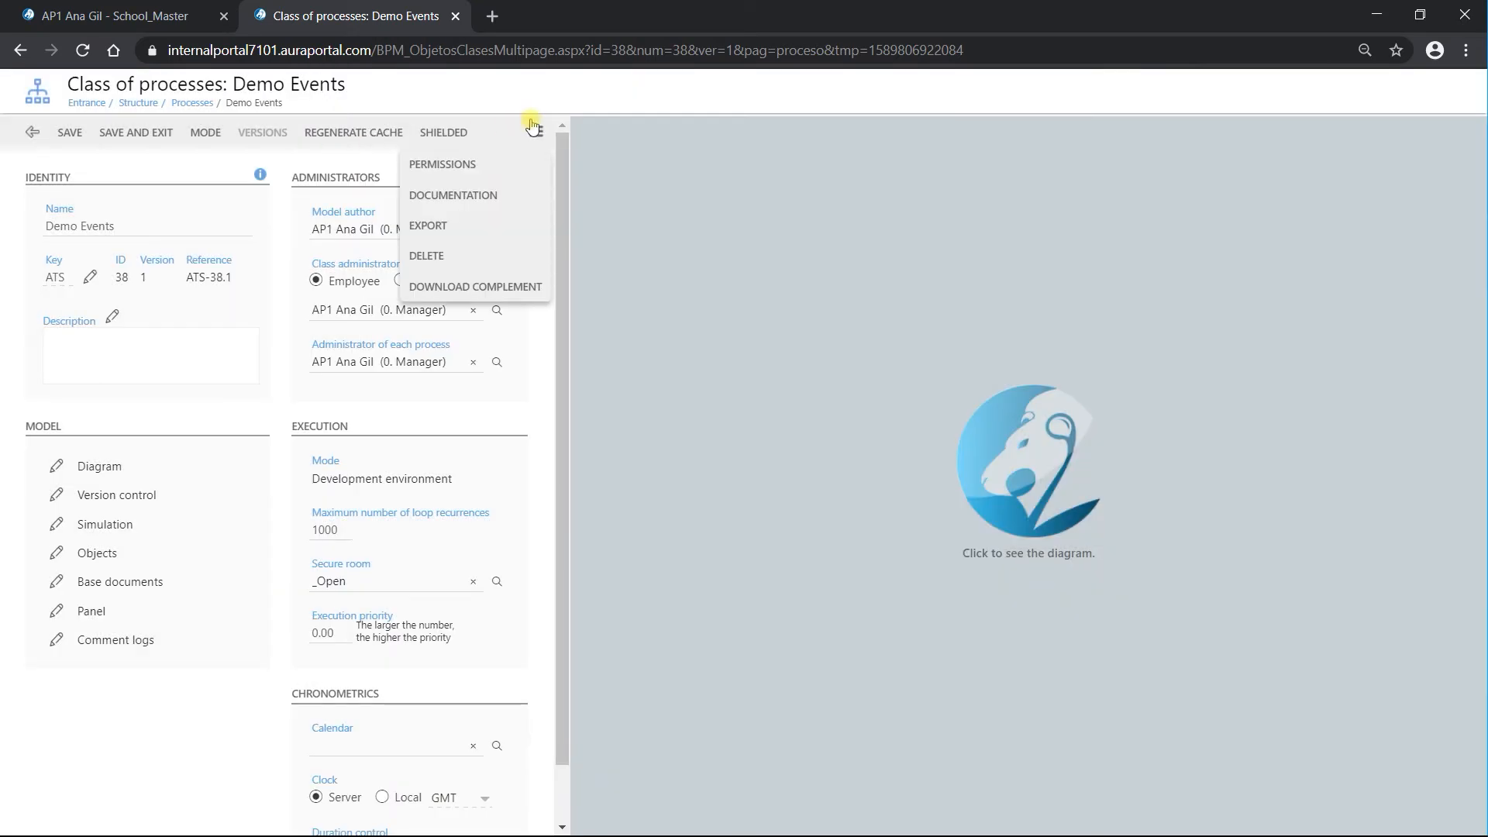
Step: Close the export options, save Demo Events, and refresh the process class list
left_click(460, 233)
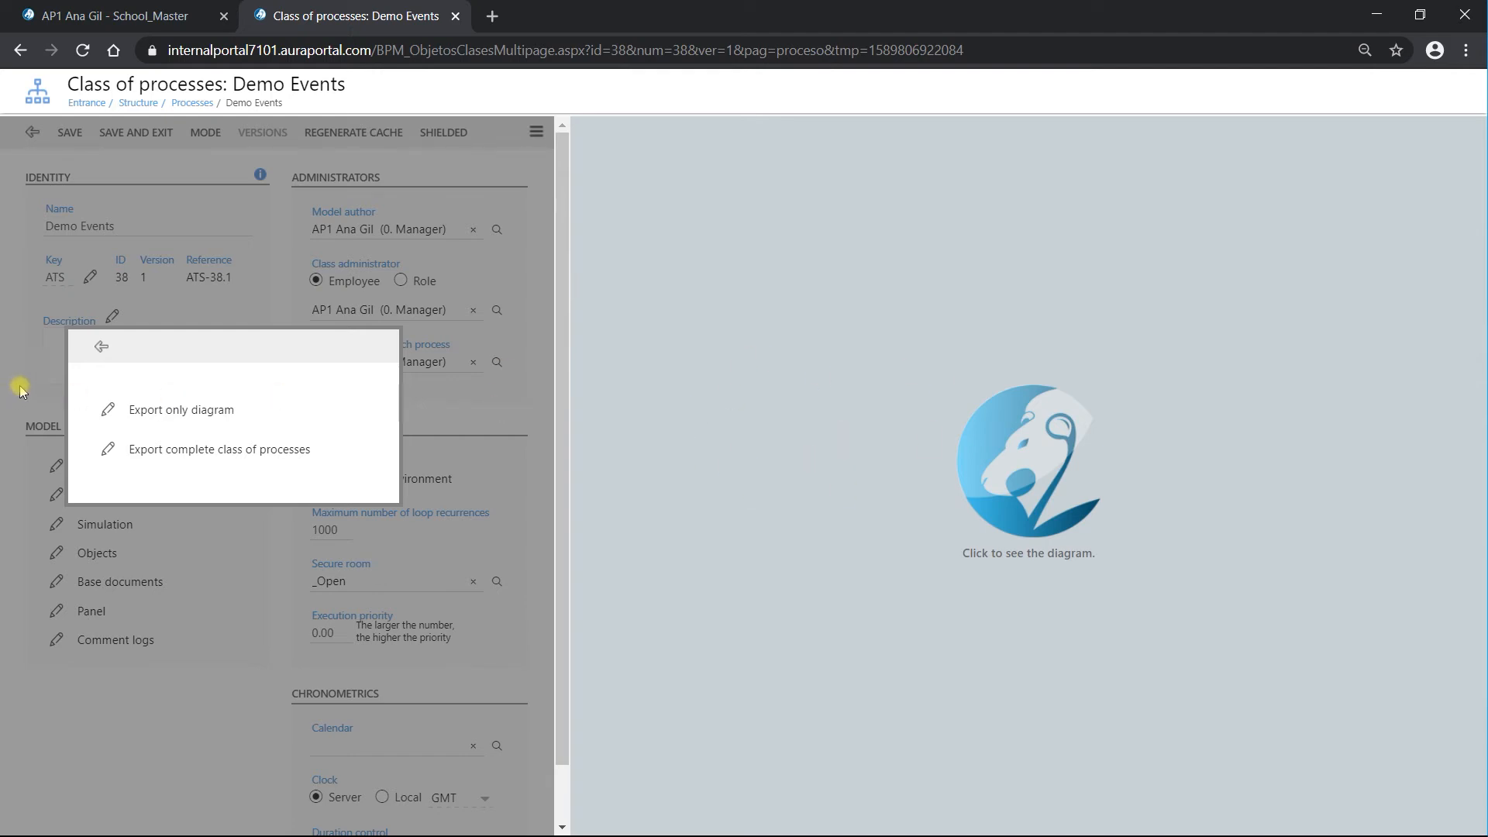
left_click(103, 349)
left_click(124, 133)
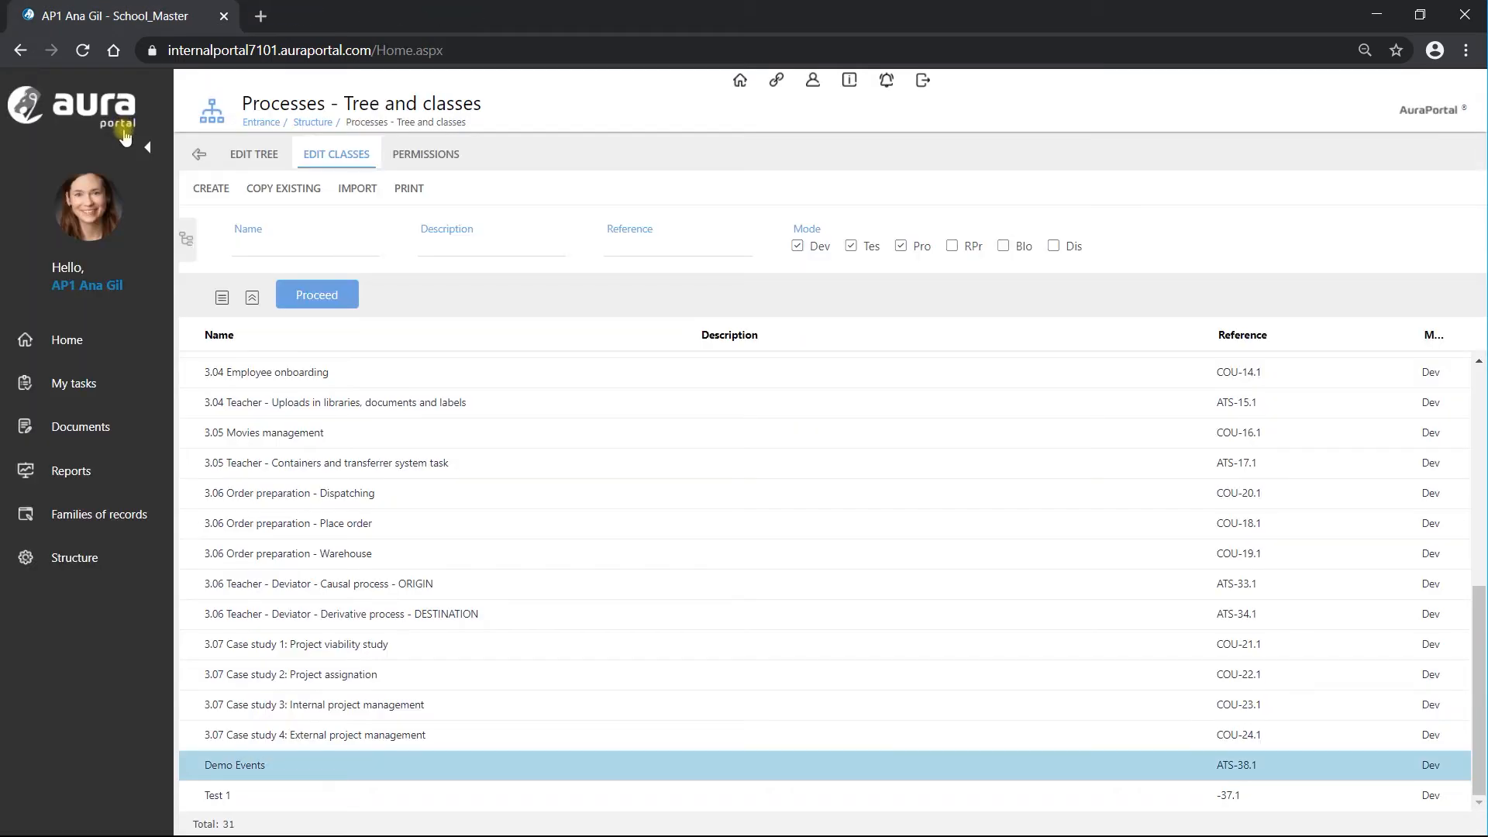
left_click(319, 298)
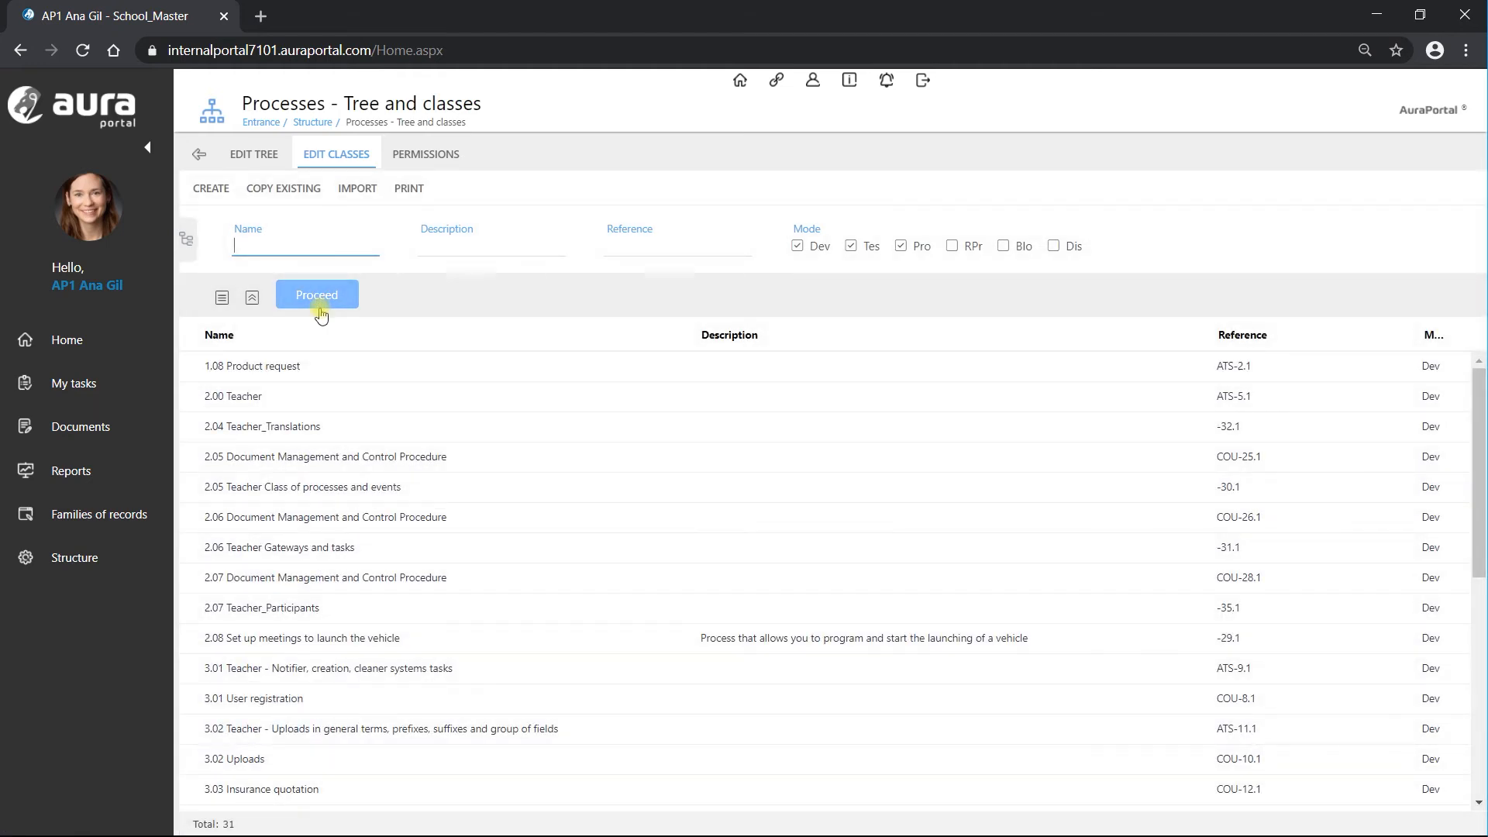
Step: Export only the diagram of 2.05 Teacher Class of processes and events, then save and exit
double_click(298, 488)
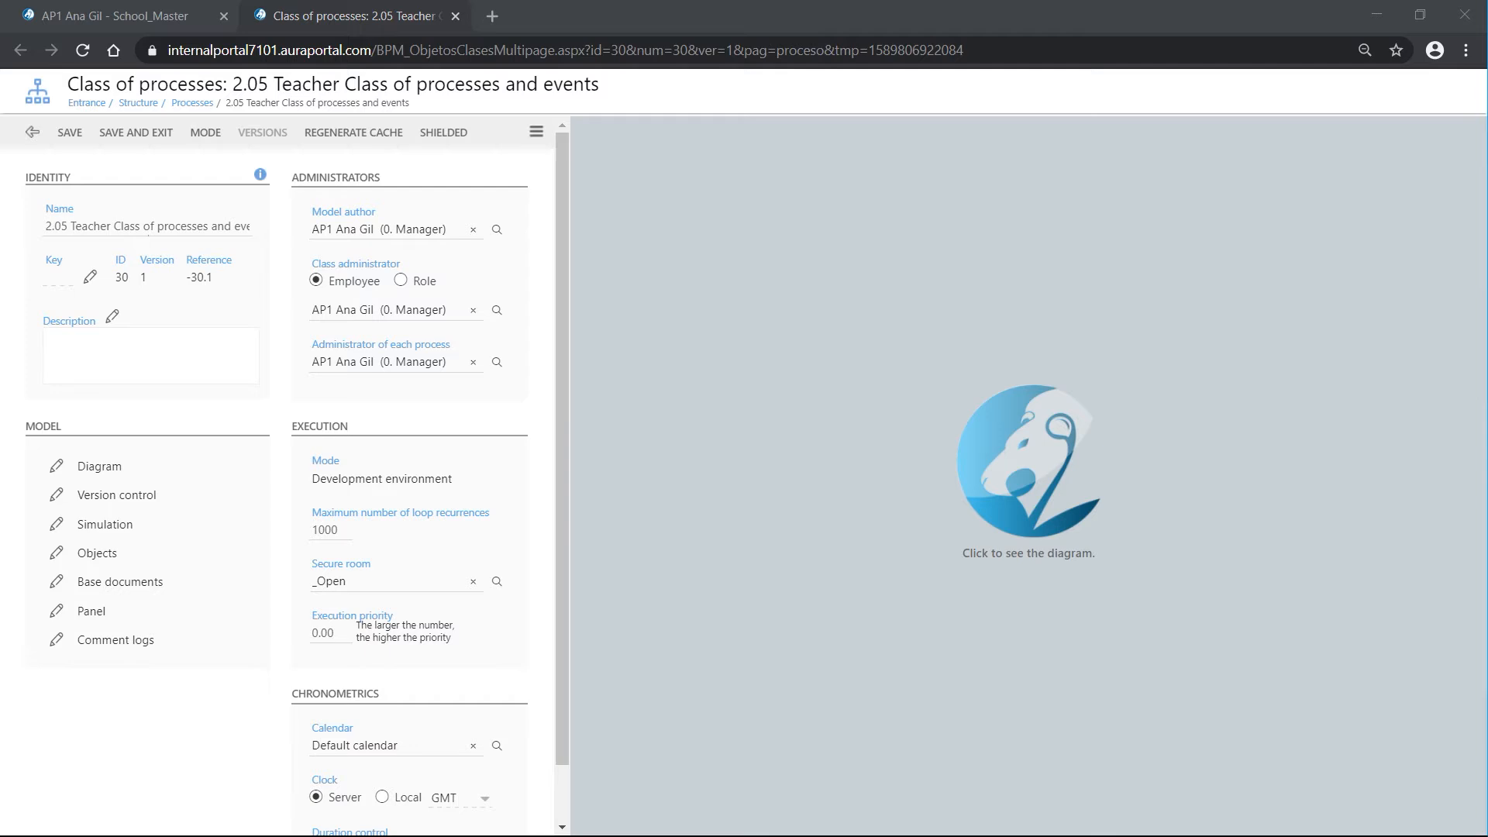
left_click(536, 132)
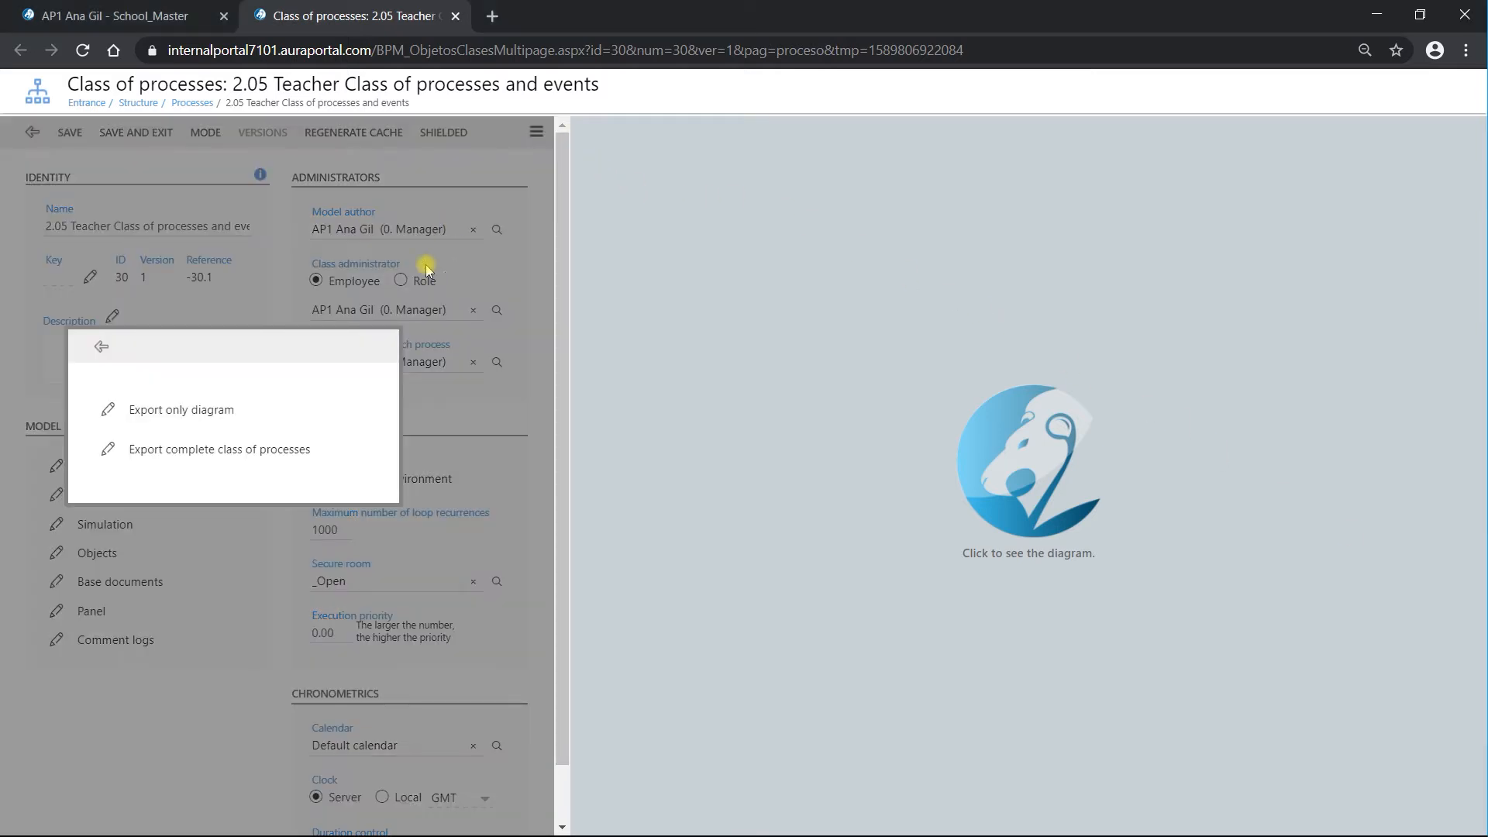
left_click(207, 417)
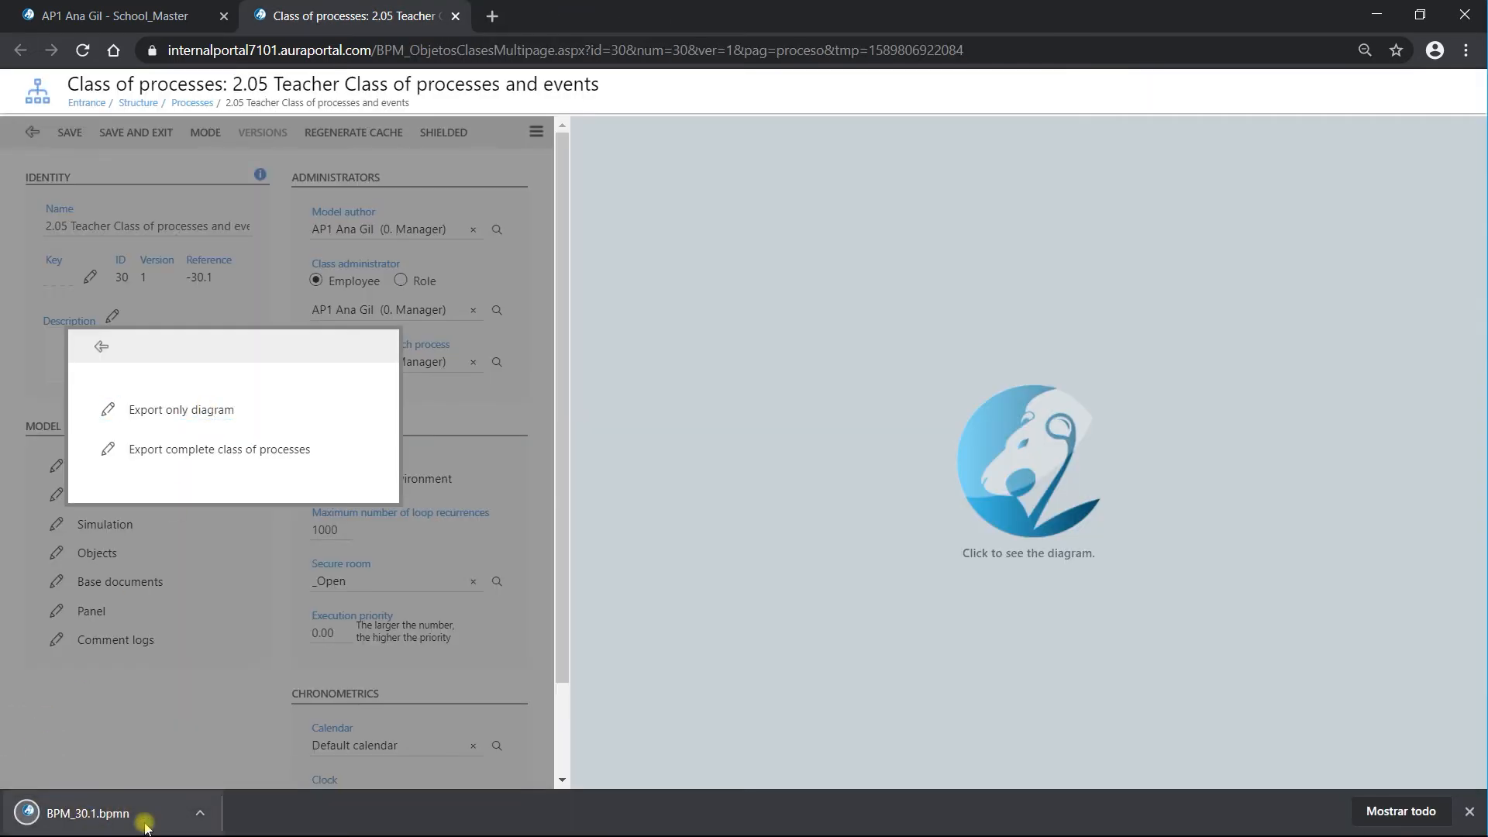
left_click(102, 348)
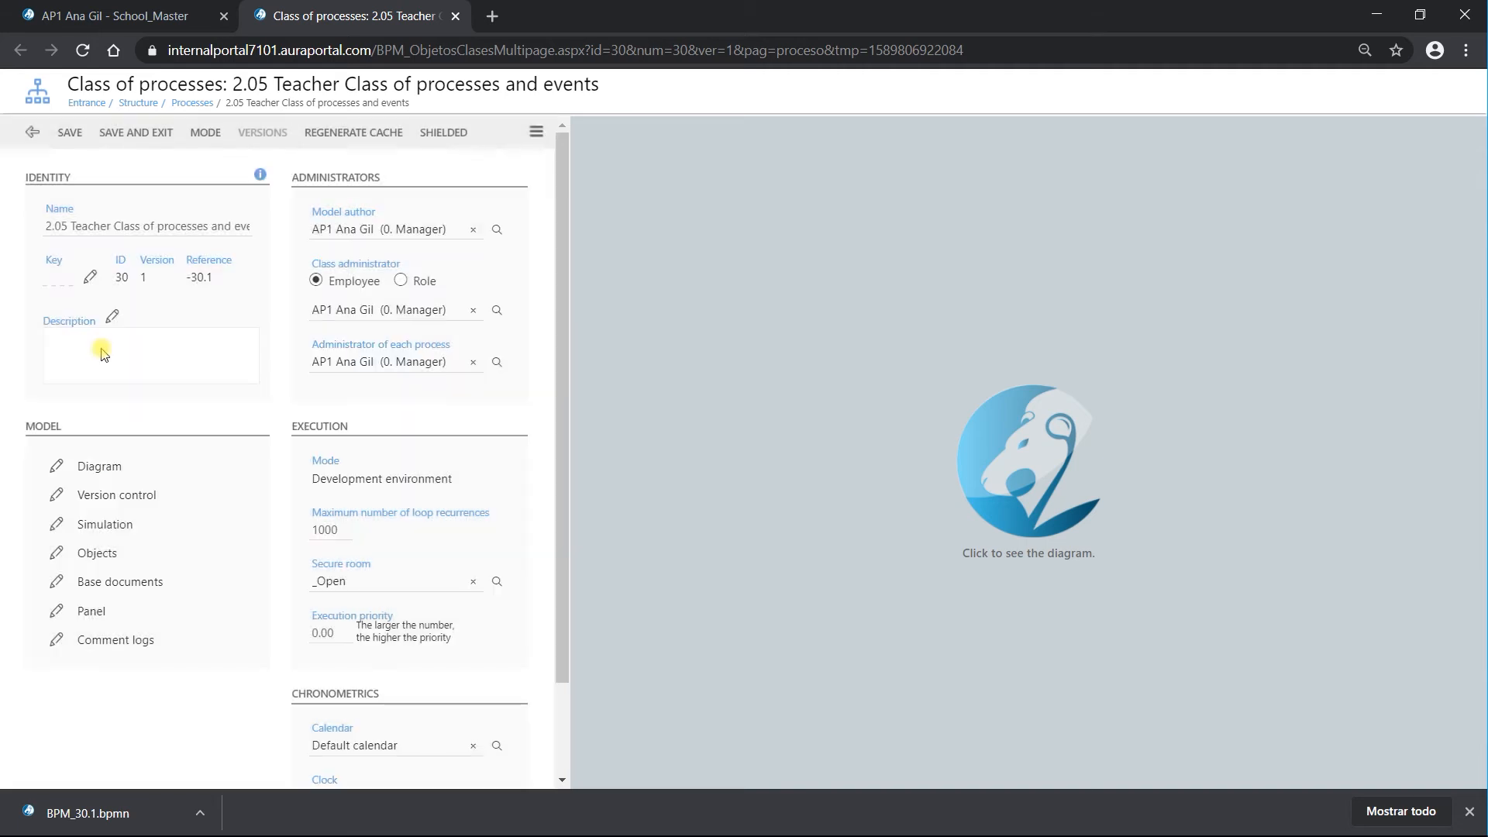
left_click(134, 140)
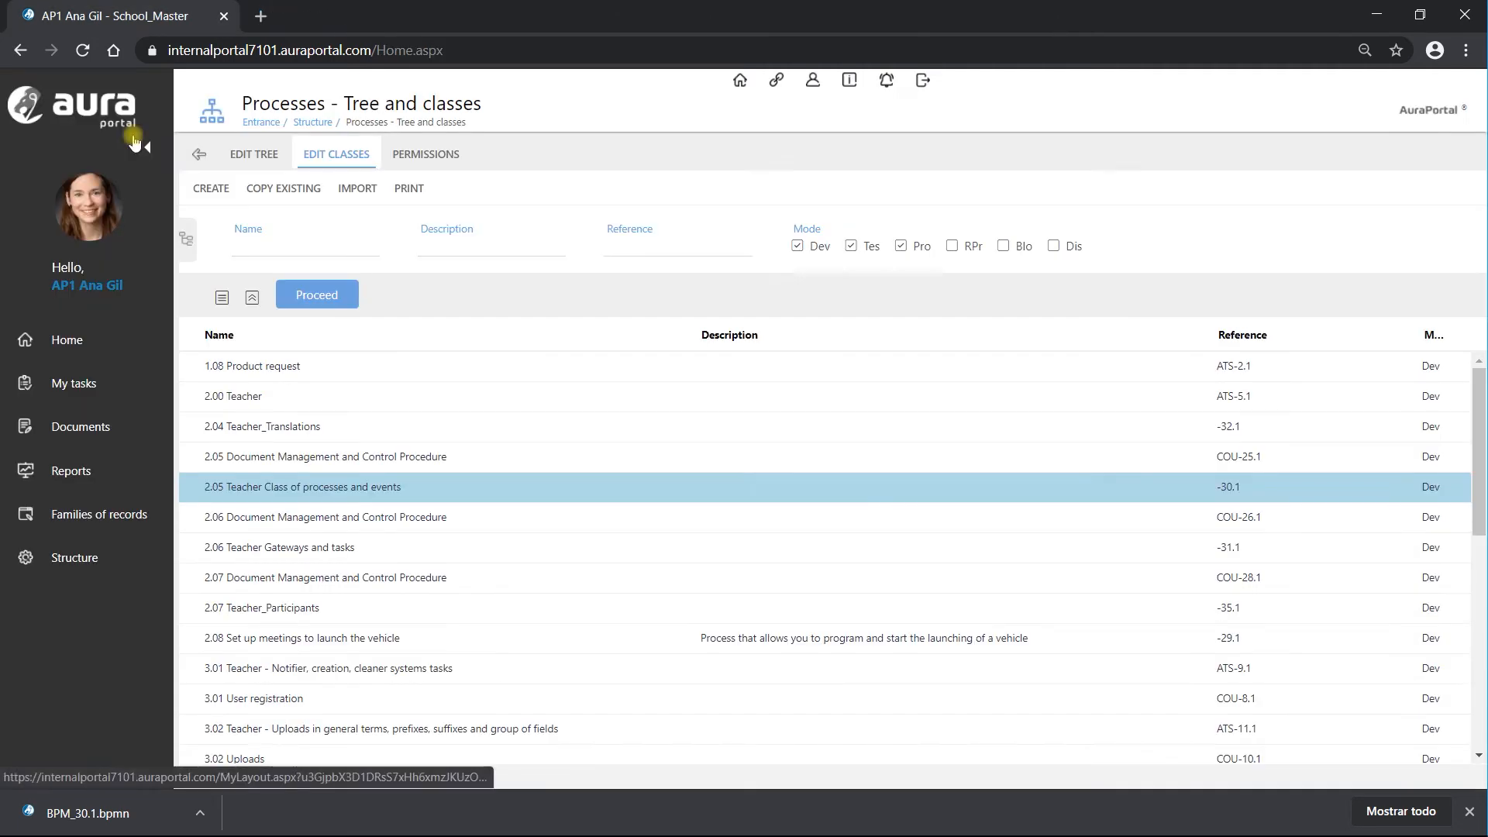
Step: Start a diagram-only import into Demo Events and accept that existing diagrams will be deleted
left_click(316, 303)
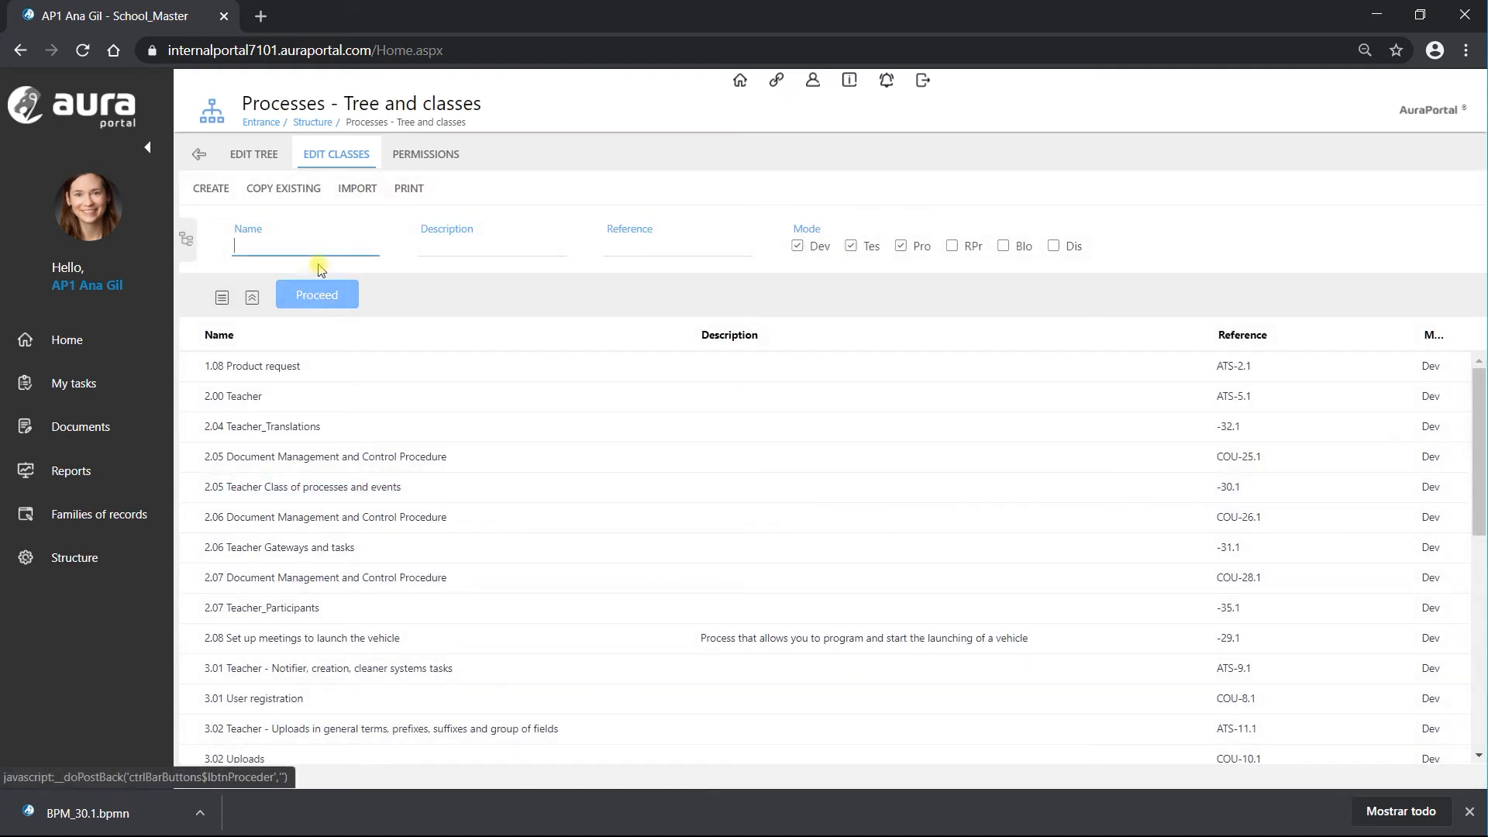
left_click(355, 192)
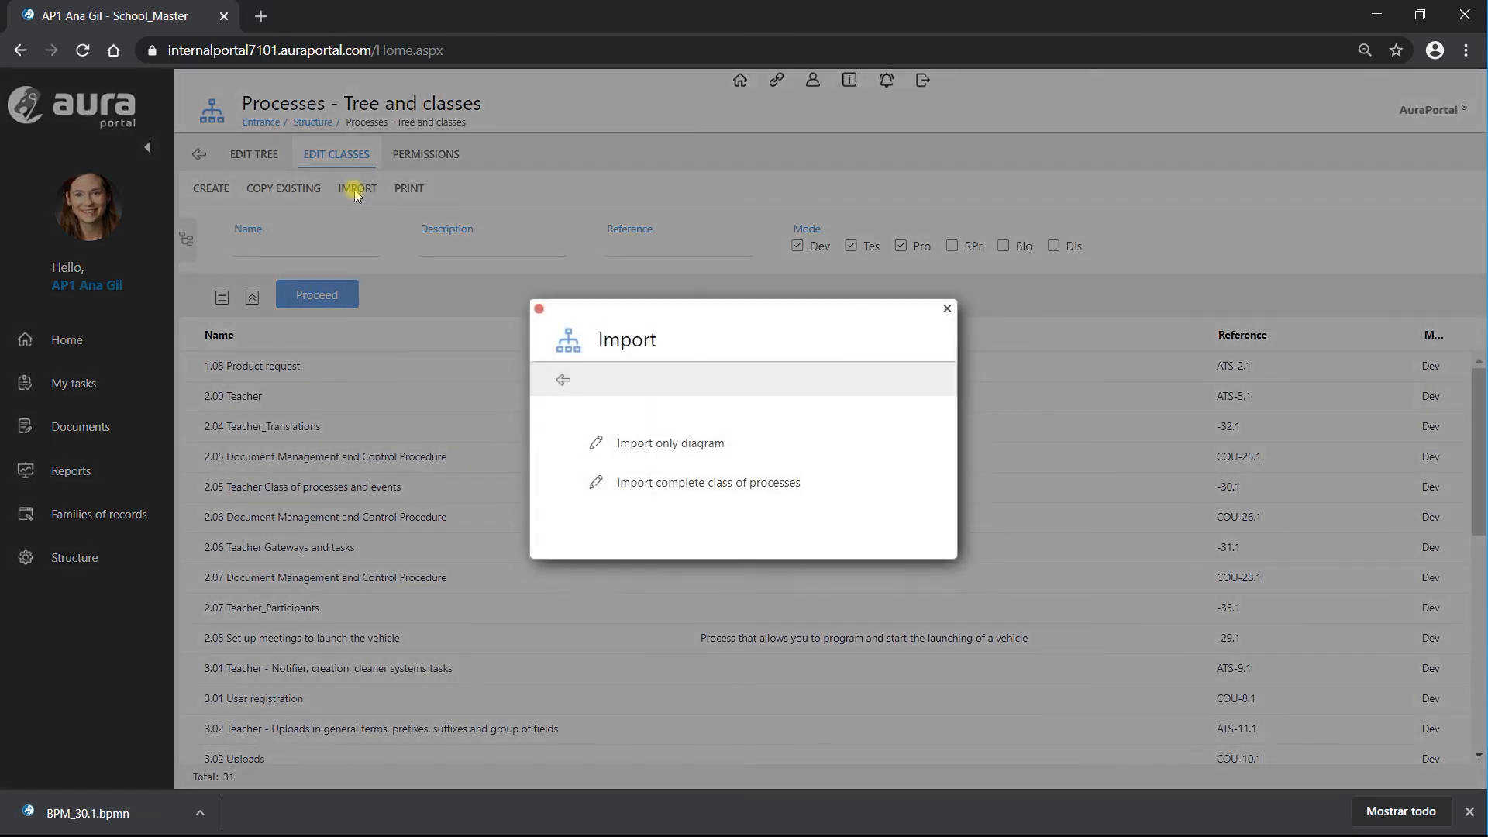
left_click(658, 448)
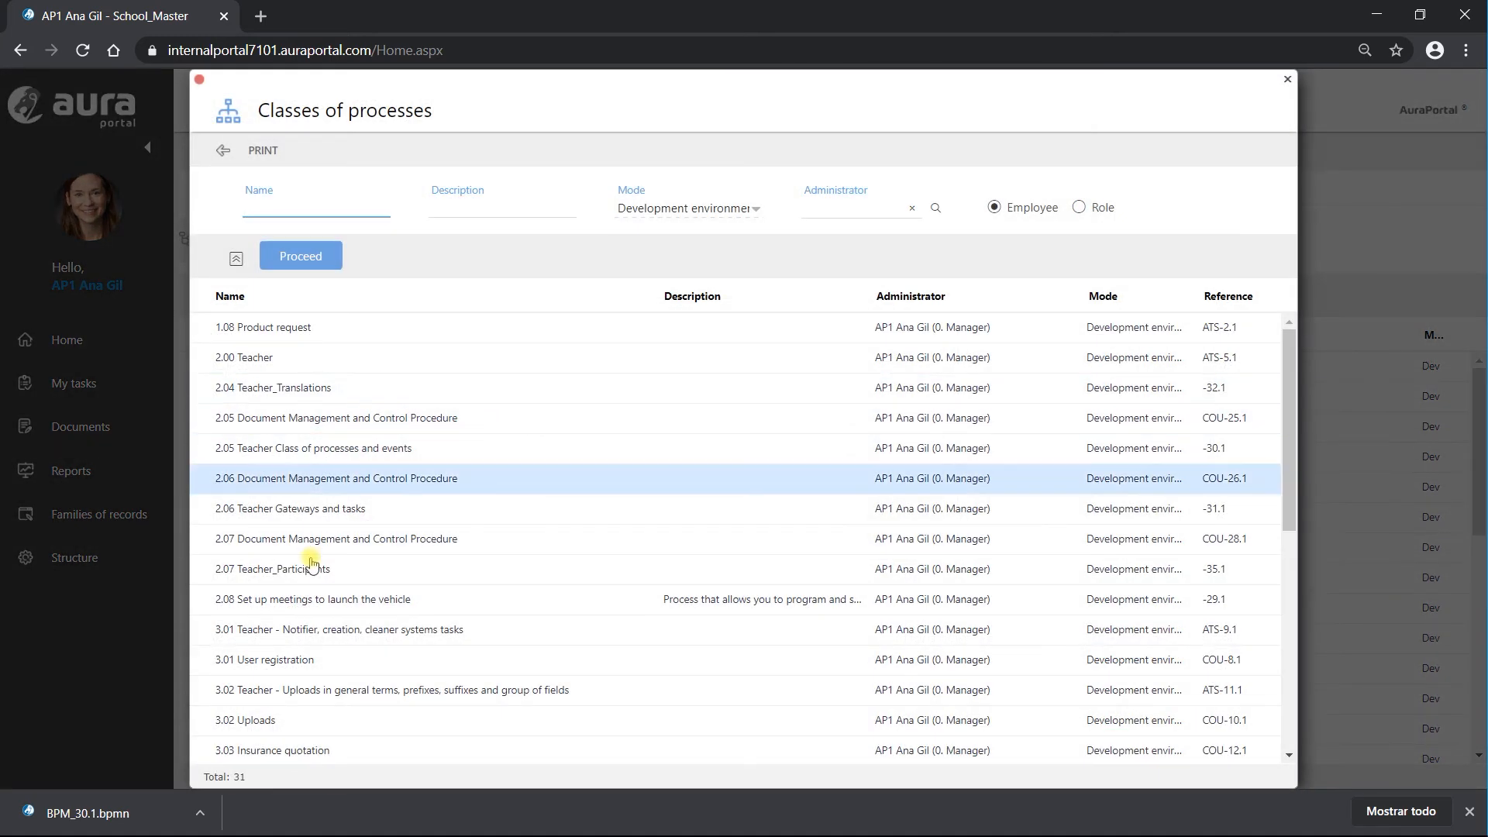
scroll(310, 563, "down", 5)
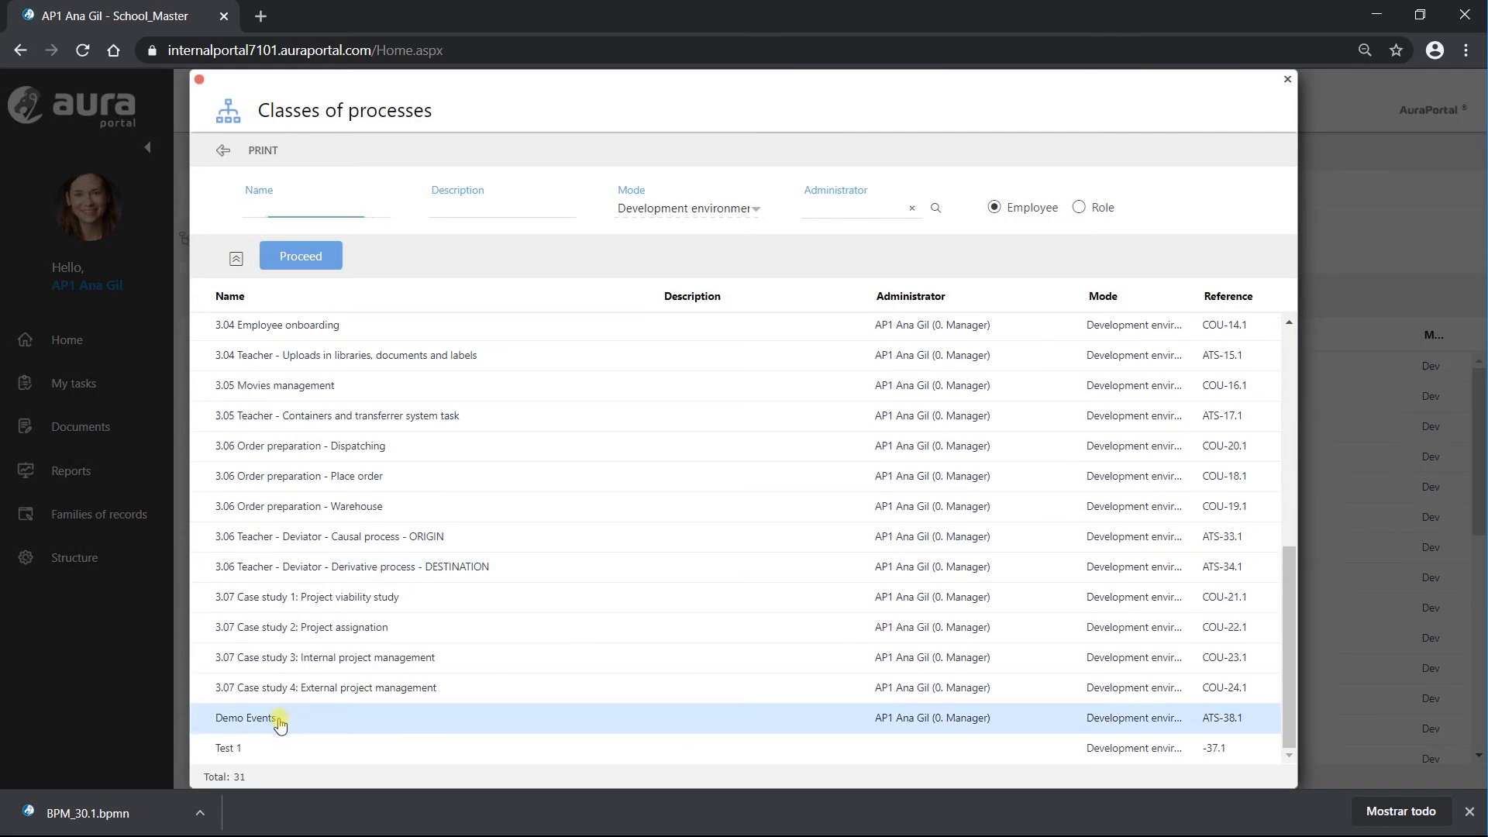
left_click(279, 725)
left_click(753, 507)
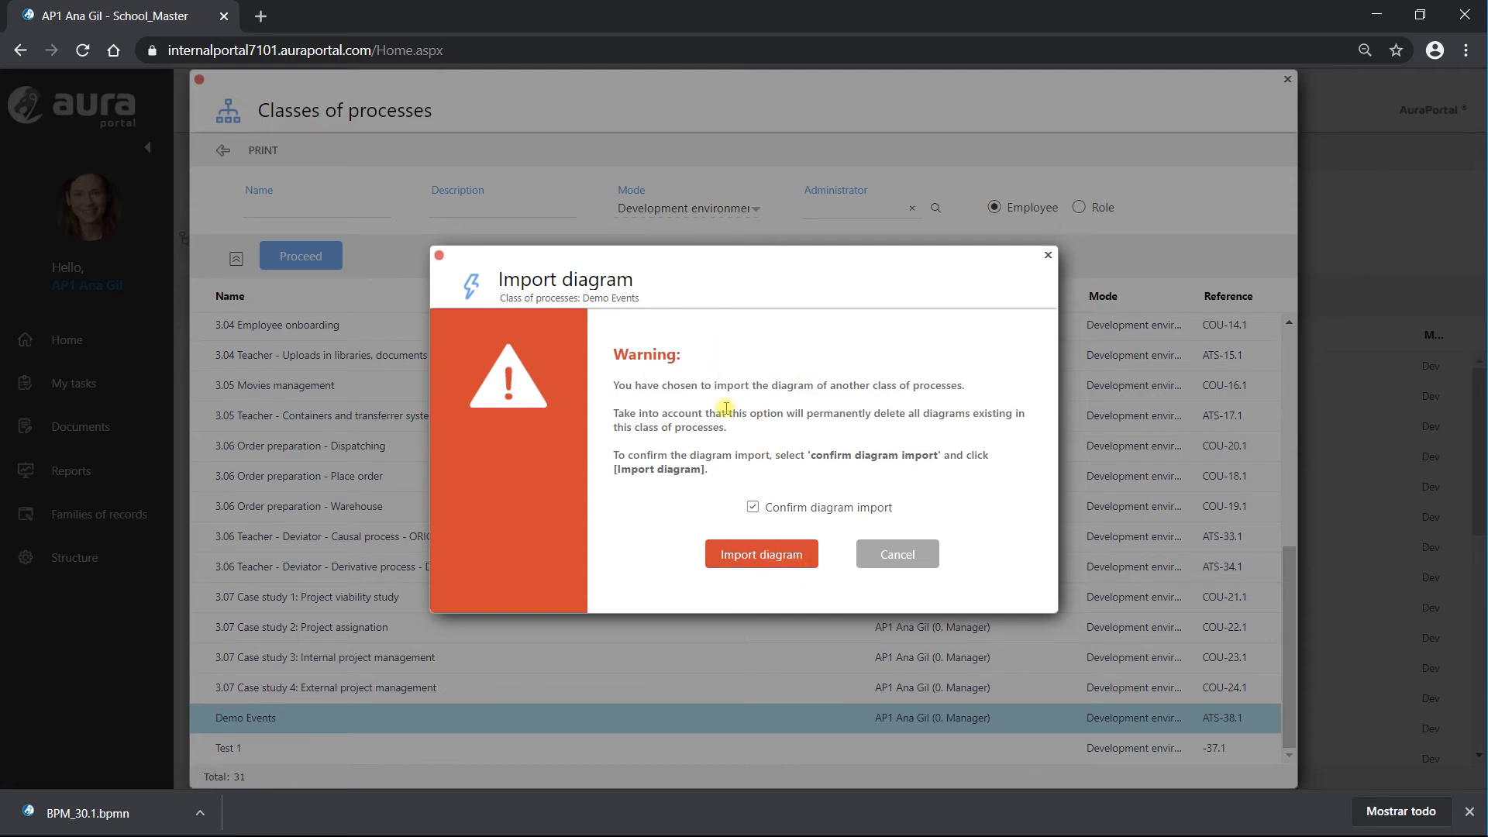
left_click(756, 556)
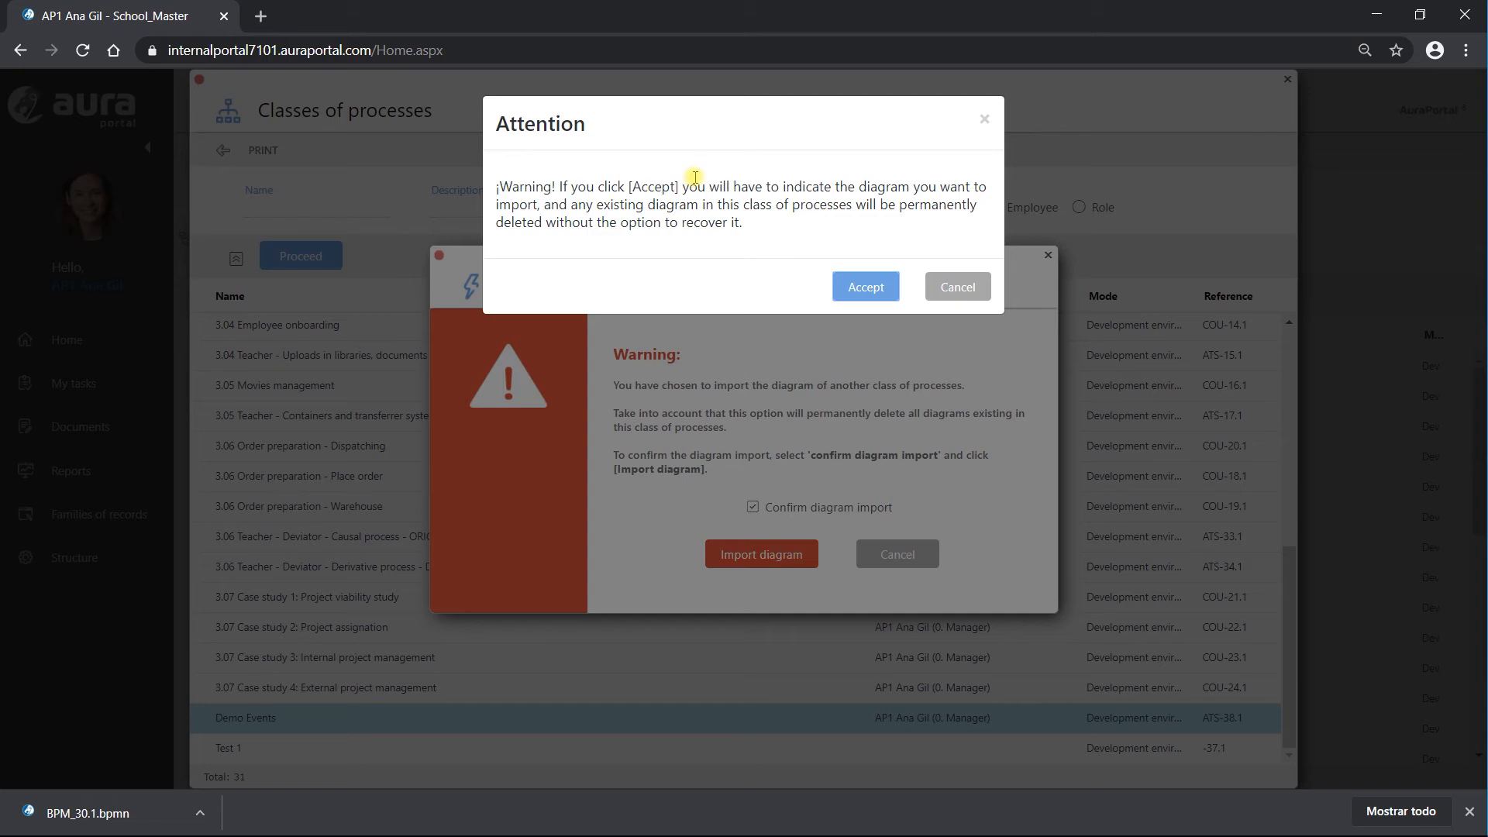
left_click(862, 289)
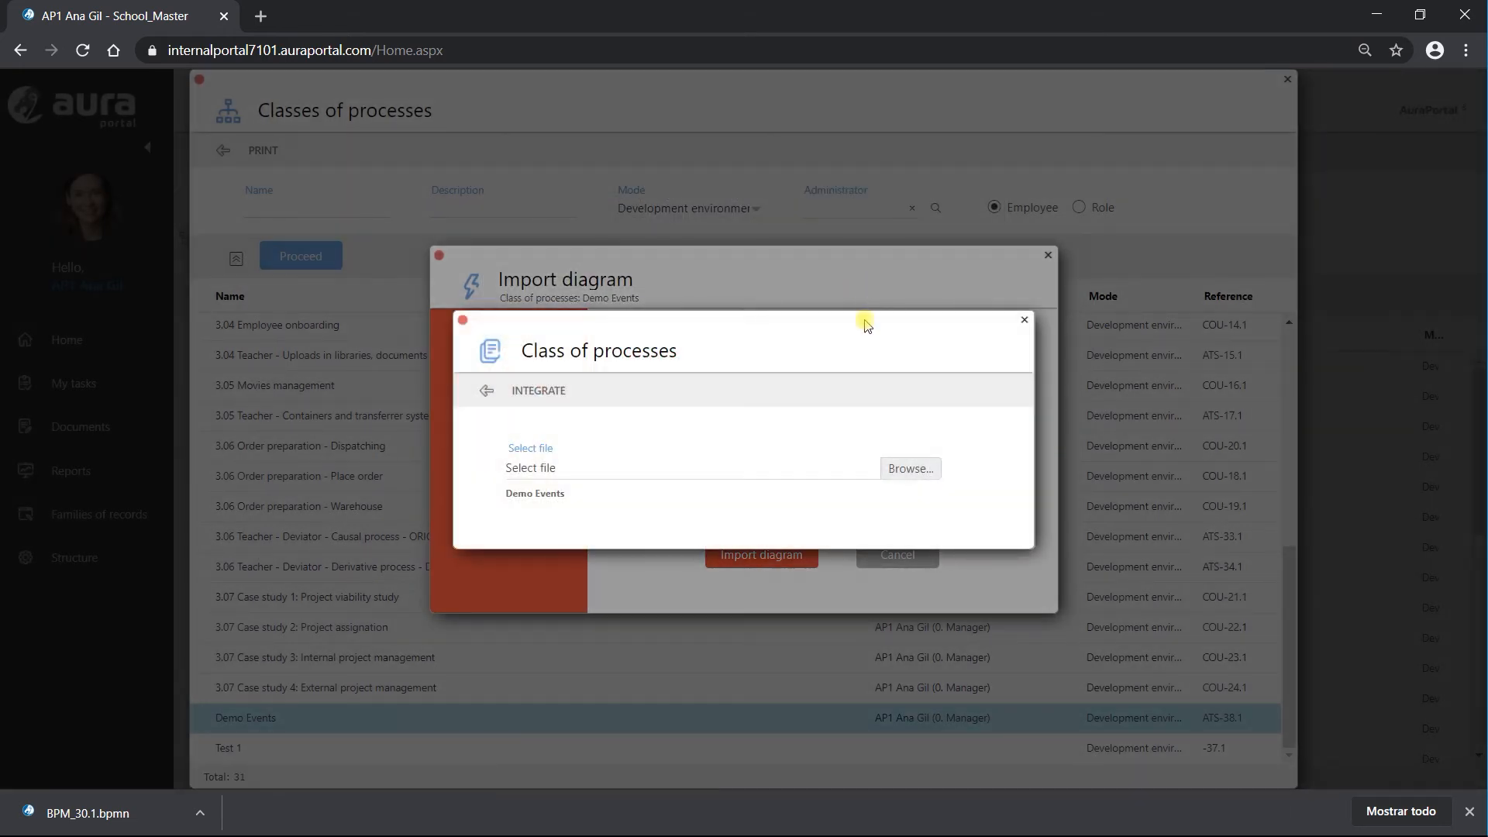
Step: Pick Downloads\BPM_30.1.bpmn and integrate it into Demo Events
left_click(909, 469)
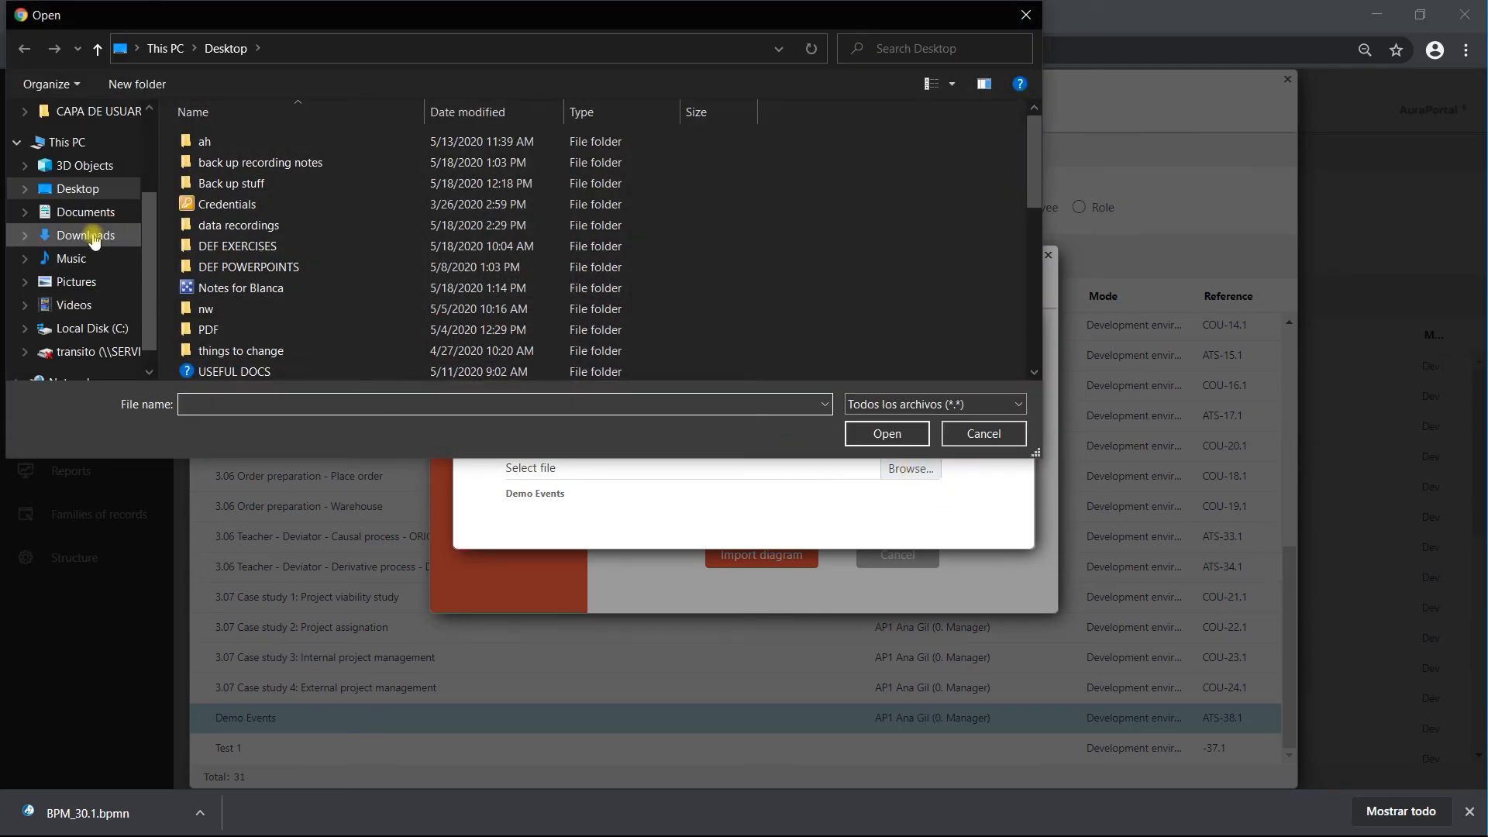
left_click(90, 236)
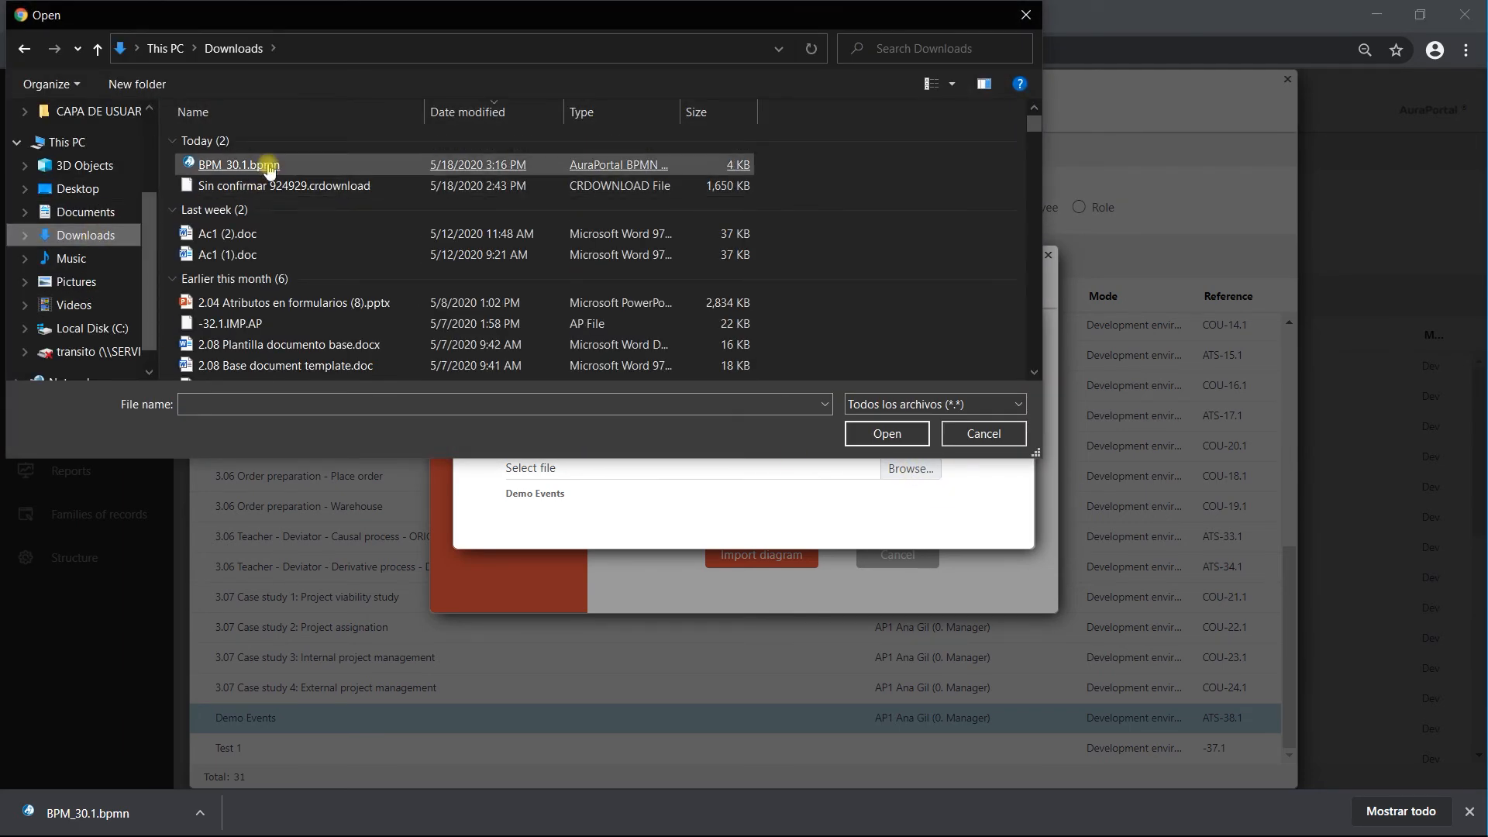
double_click(267, 164)
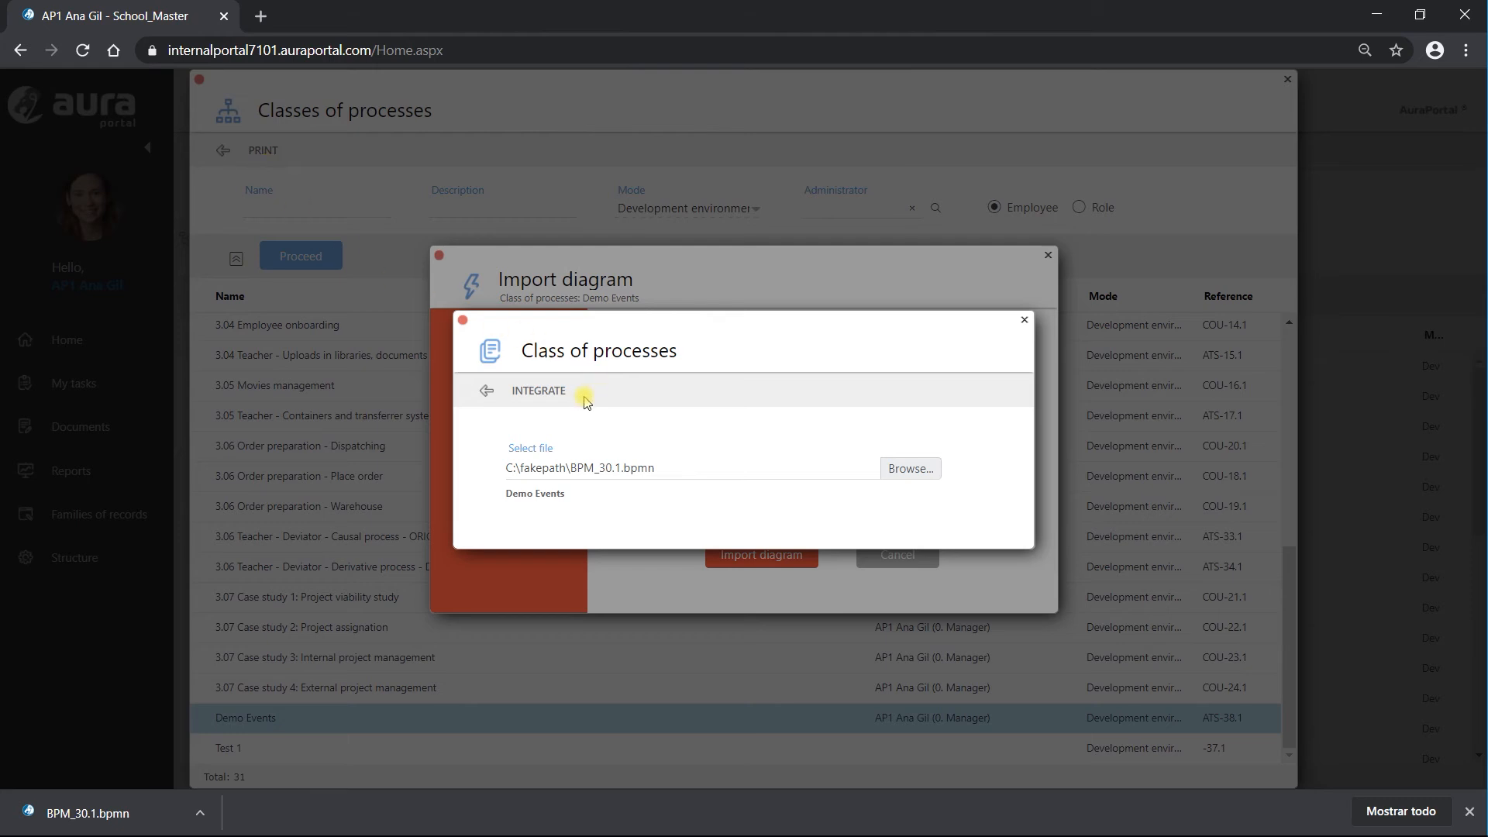
left_click(548, 393)
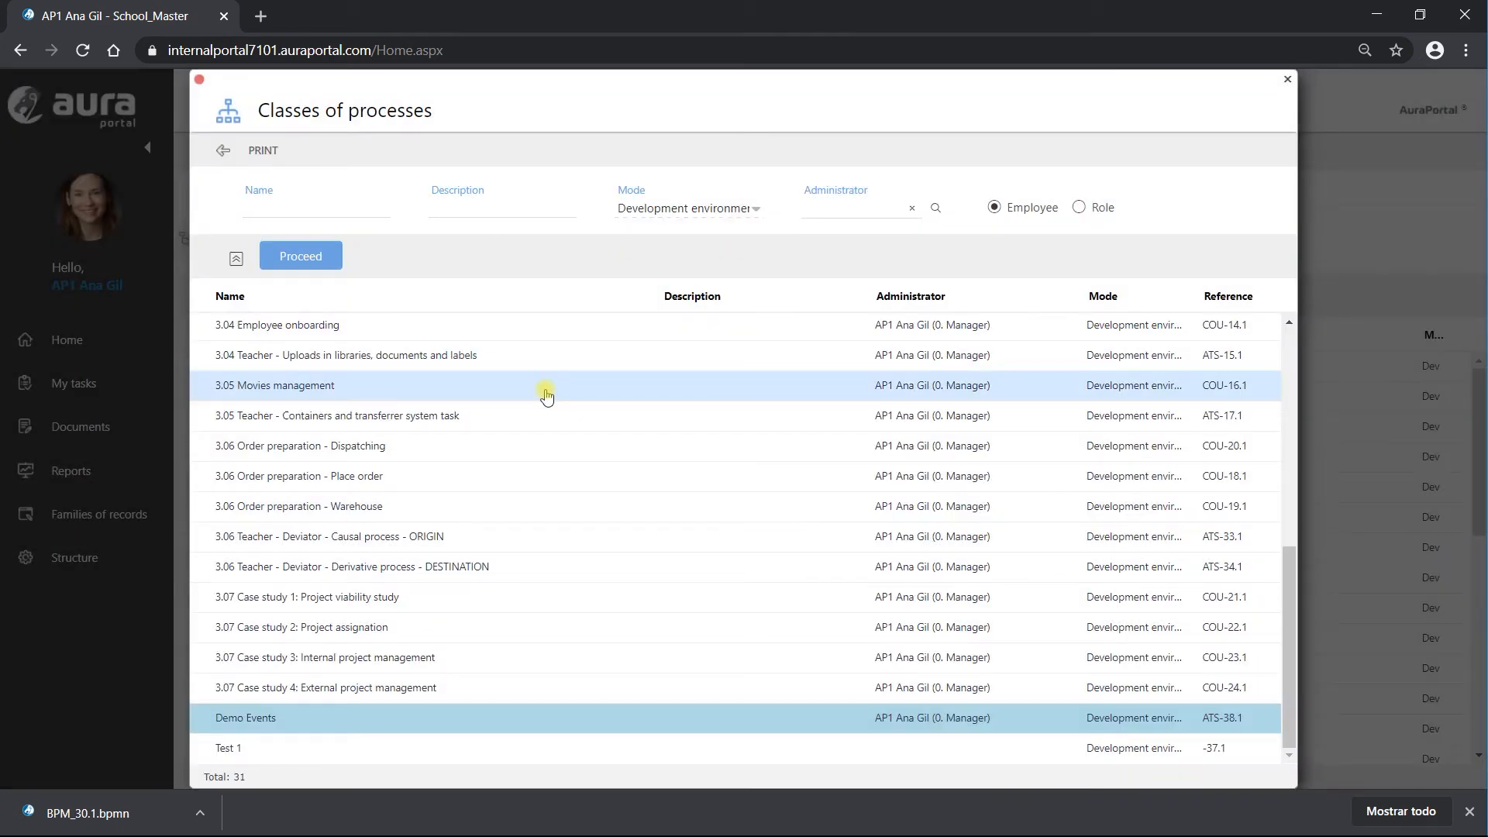
Step: Cancel the repeated diagram import and return to Structure > Processes tree and classes
left_click(295, 250)
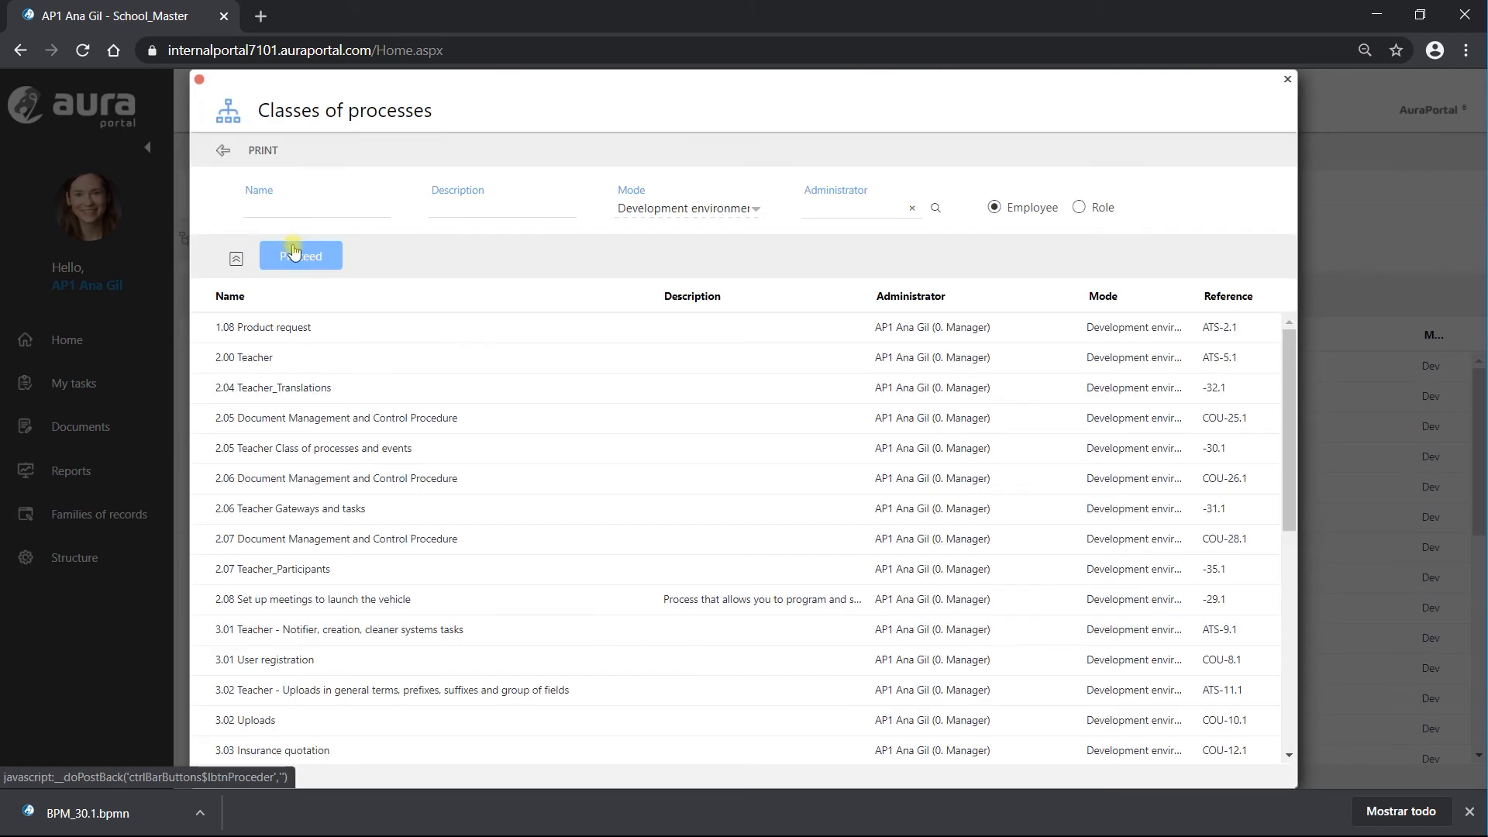
scroll(355, 598, "down", 6)
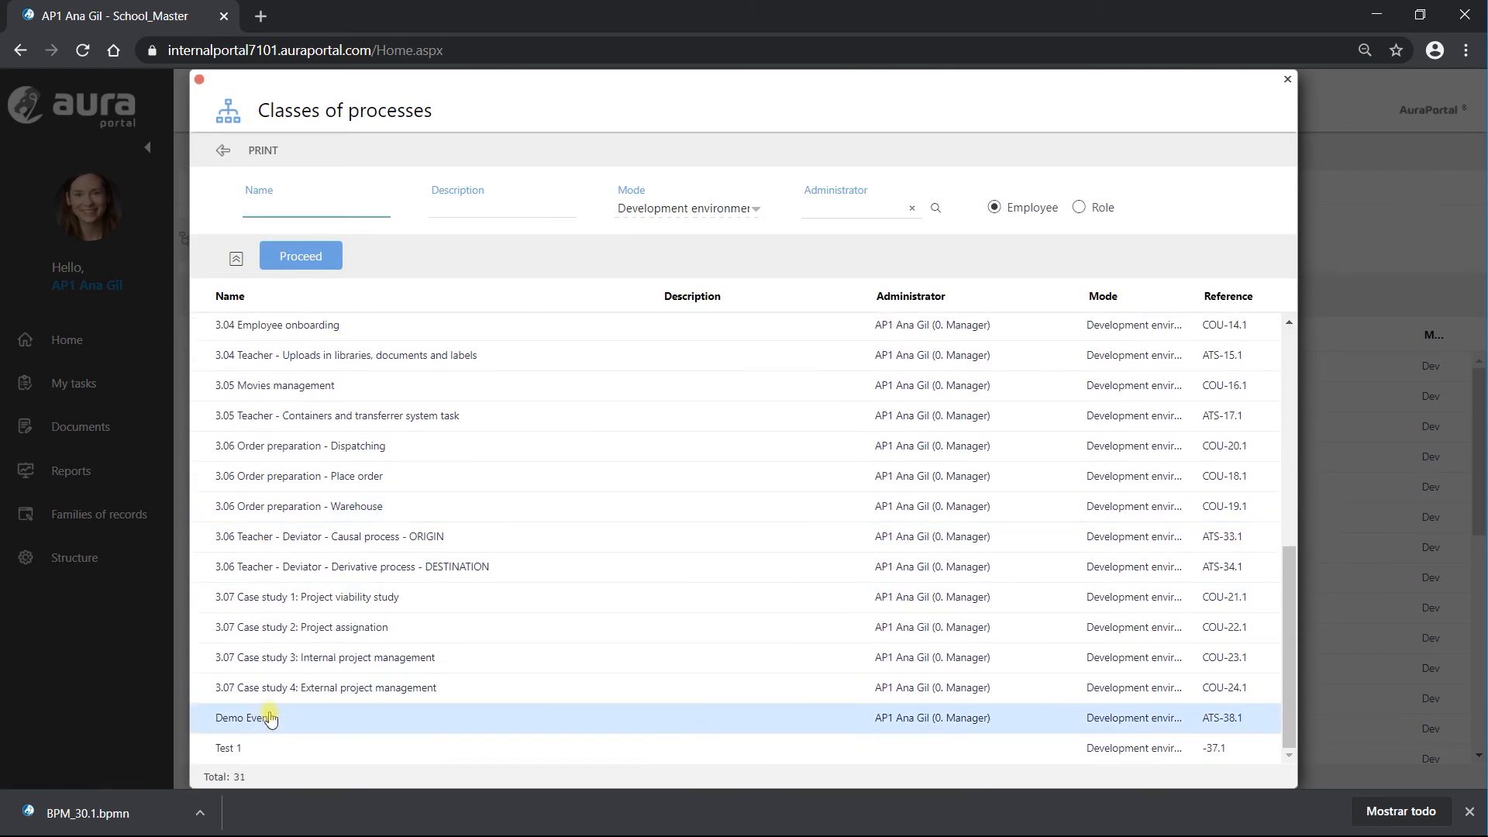
left_click(267, 720)
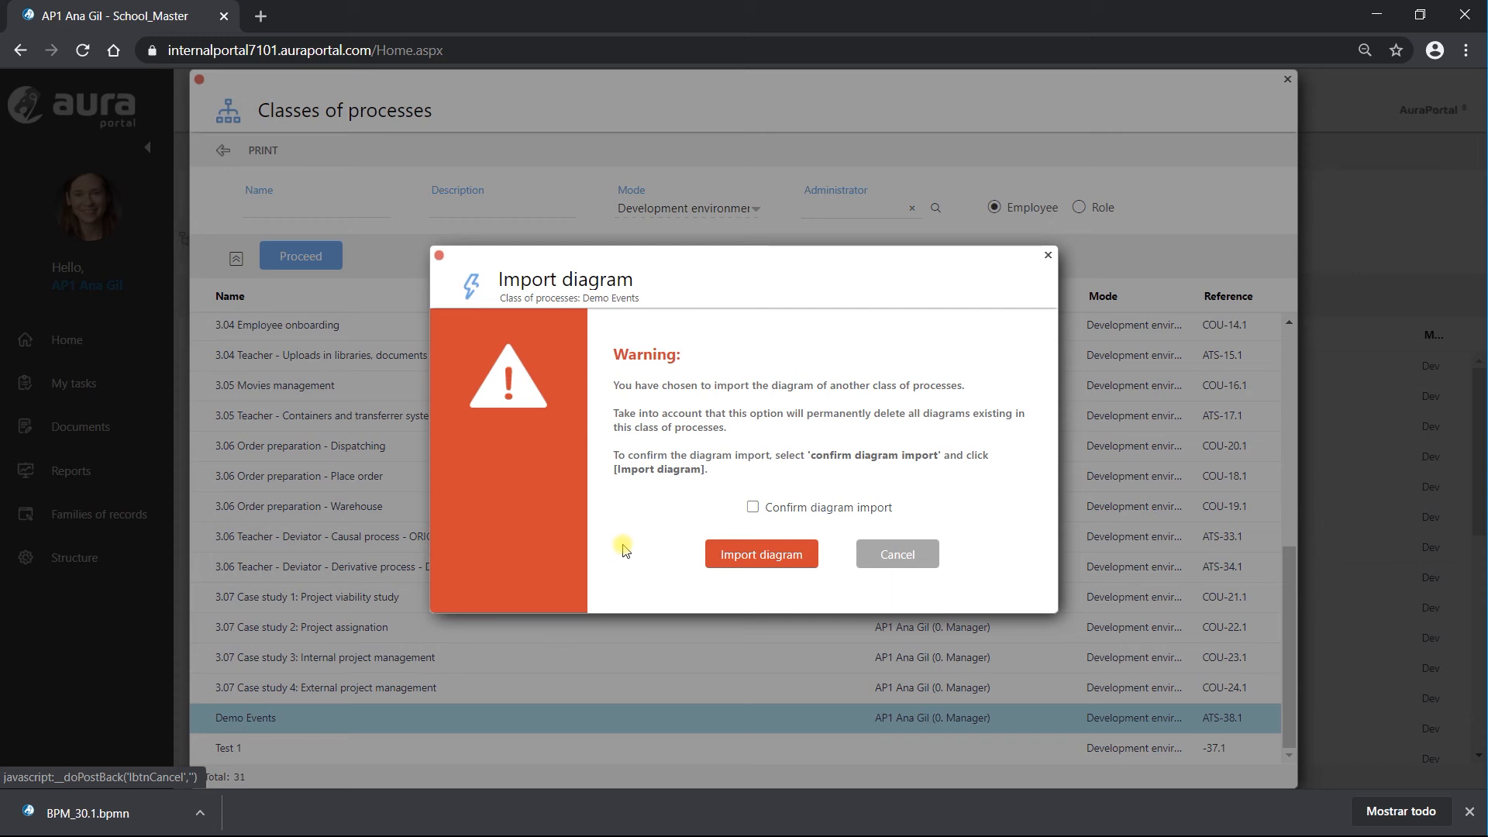
left_click(1048, 257)
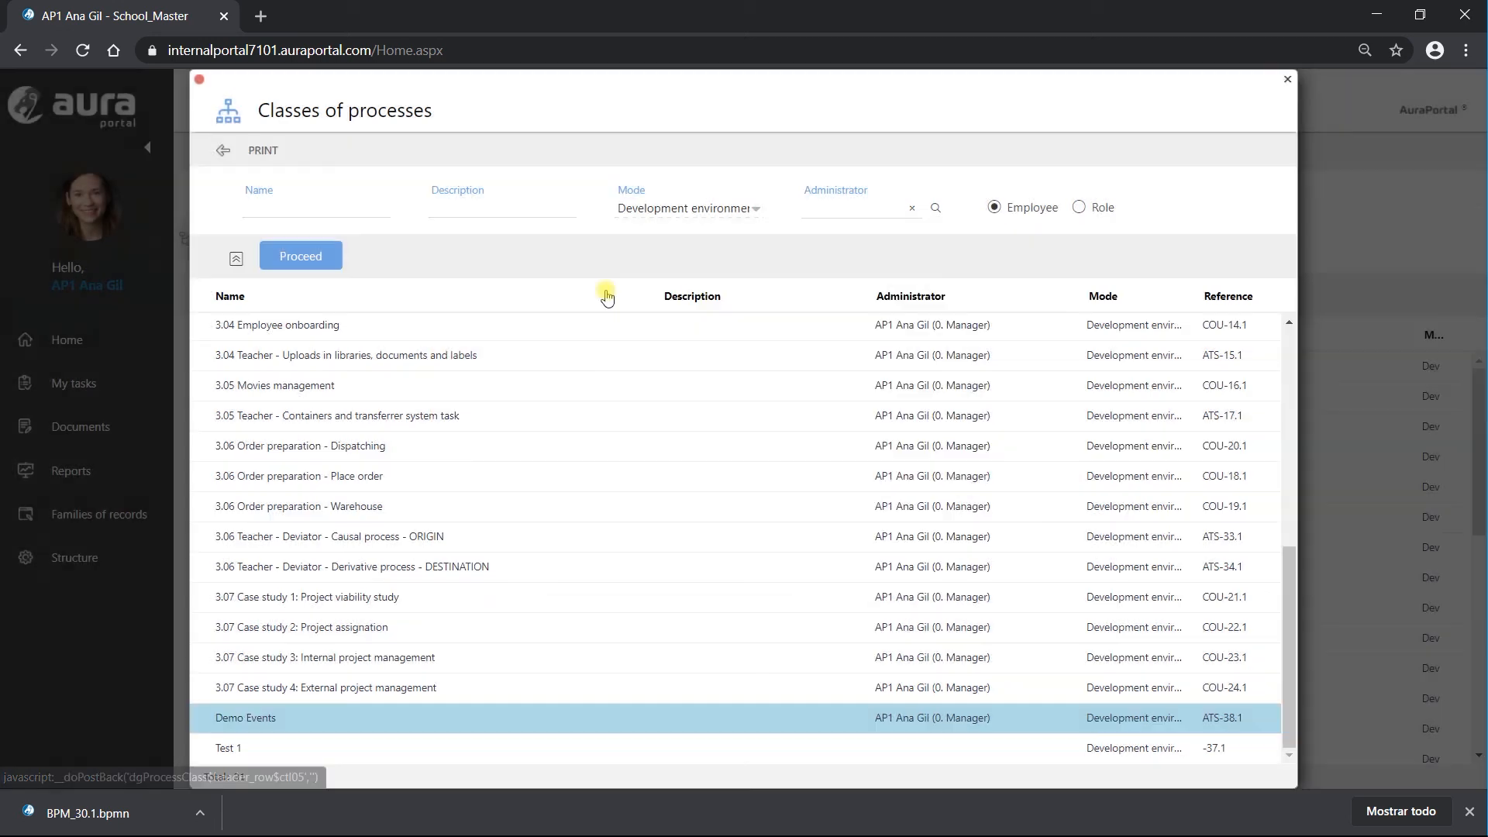
left_click(225, 152)
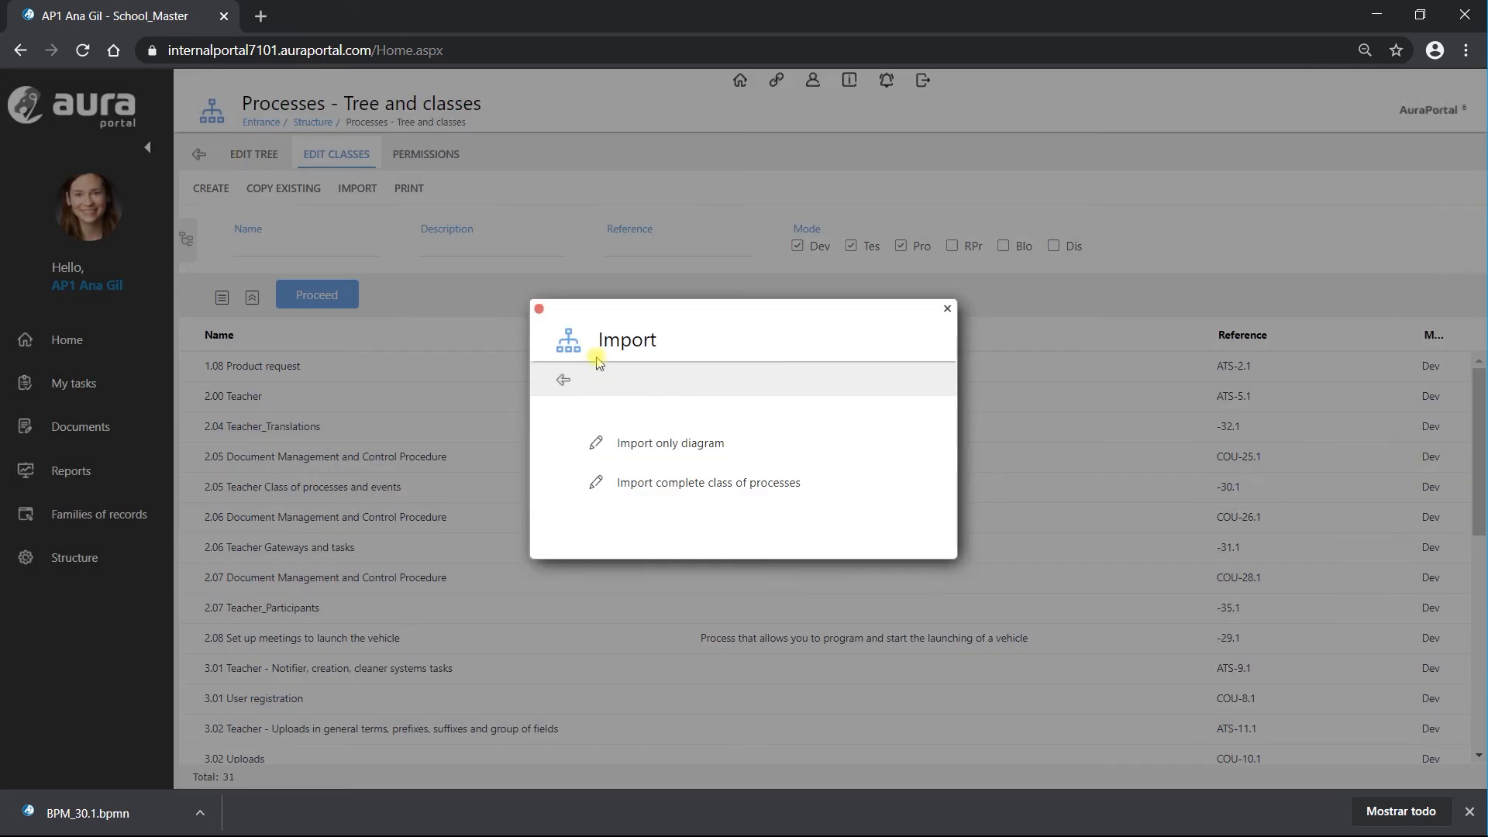
left_click(540, 309)
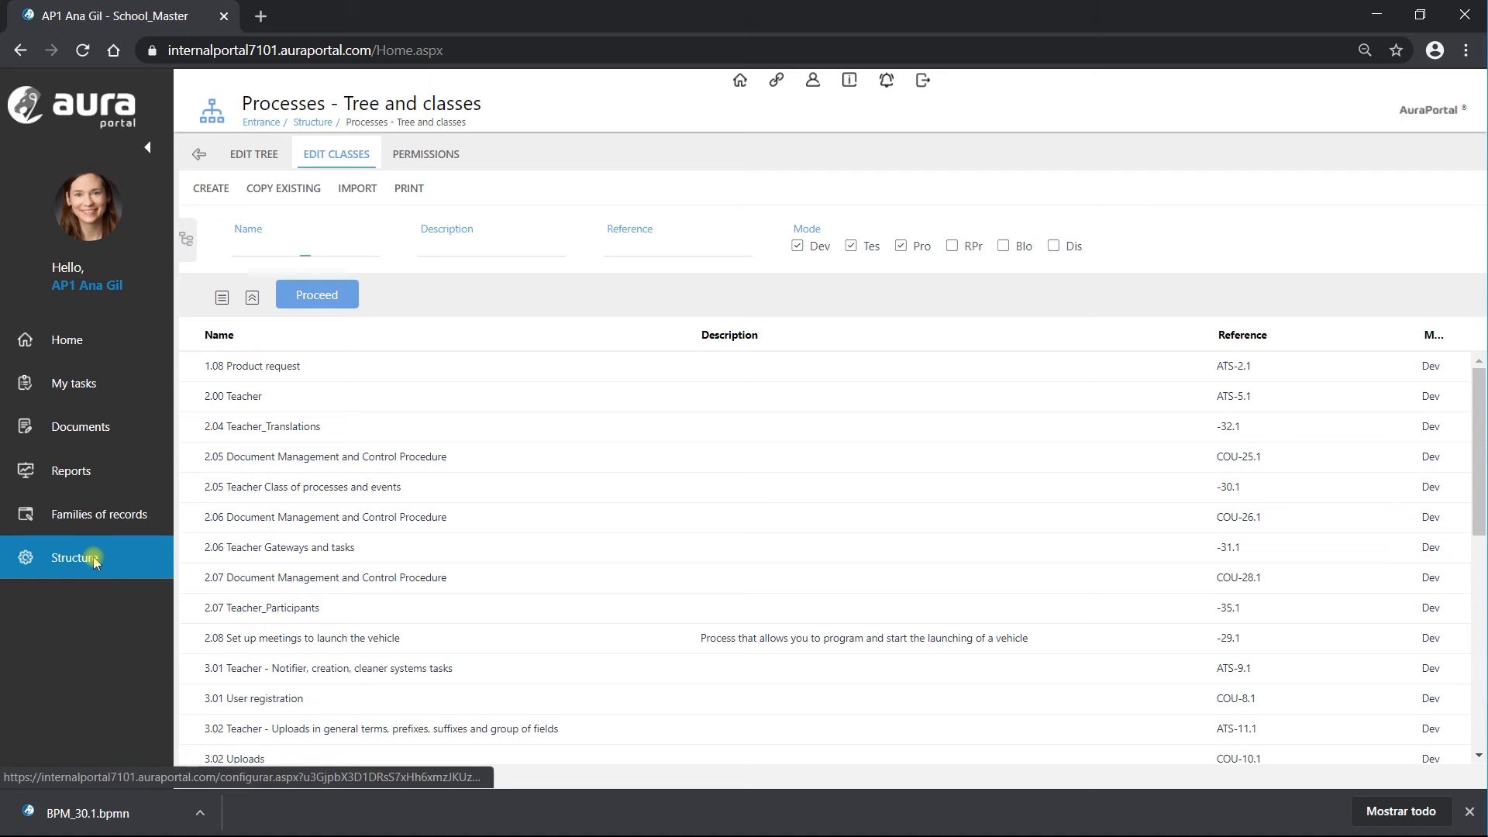
left_click(96, 560)
left_click(663, 545)
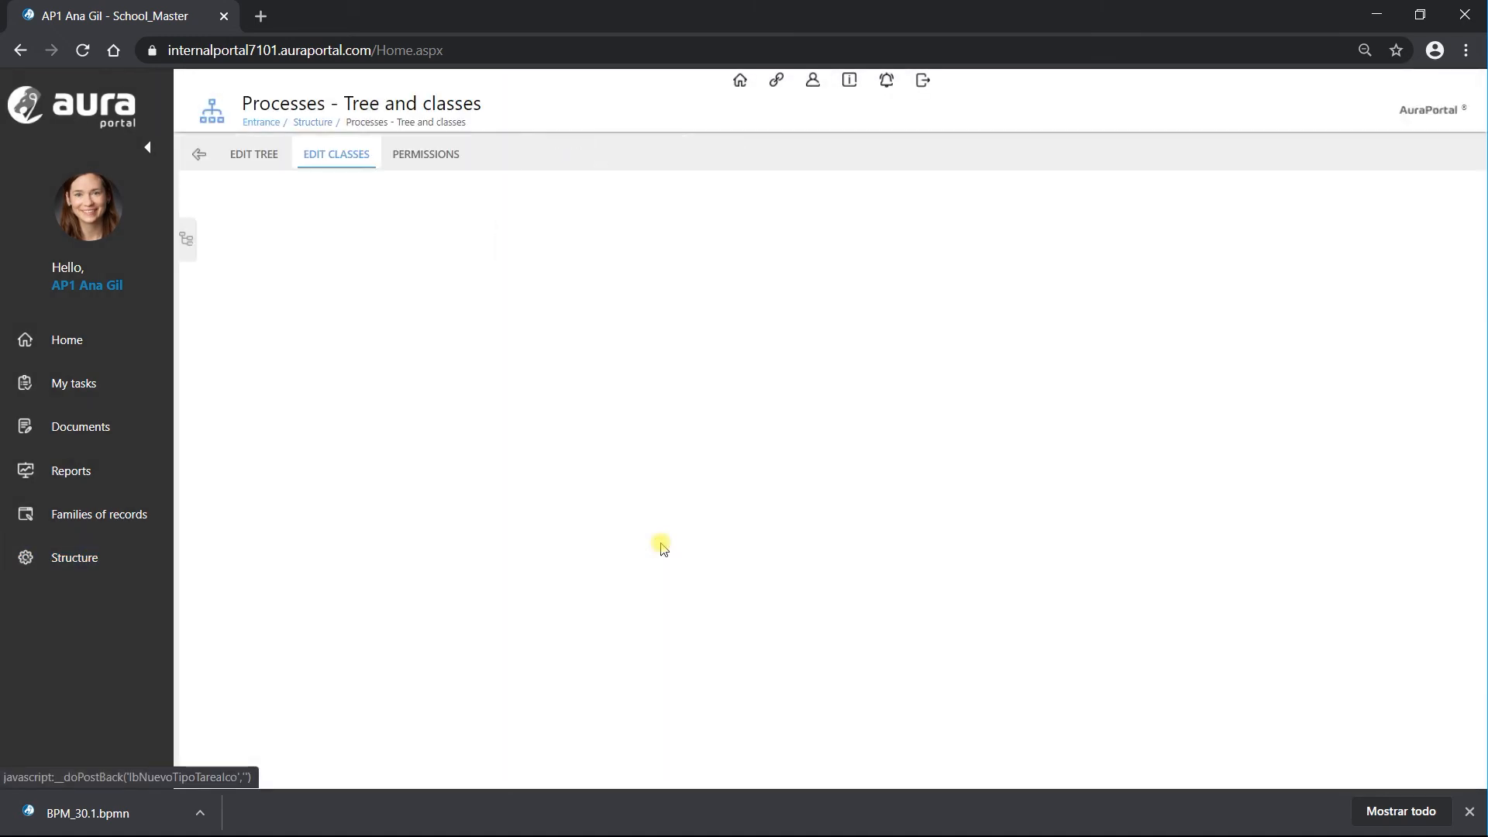
scroll(372, 543, "down", 5)
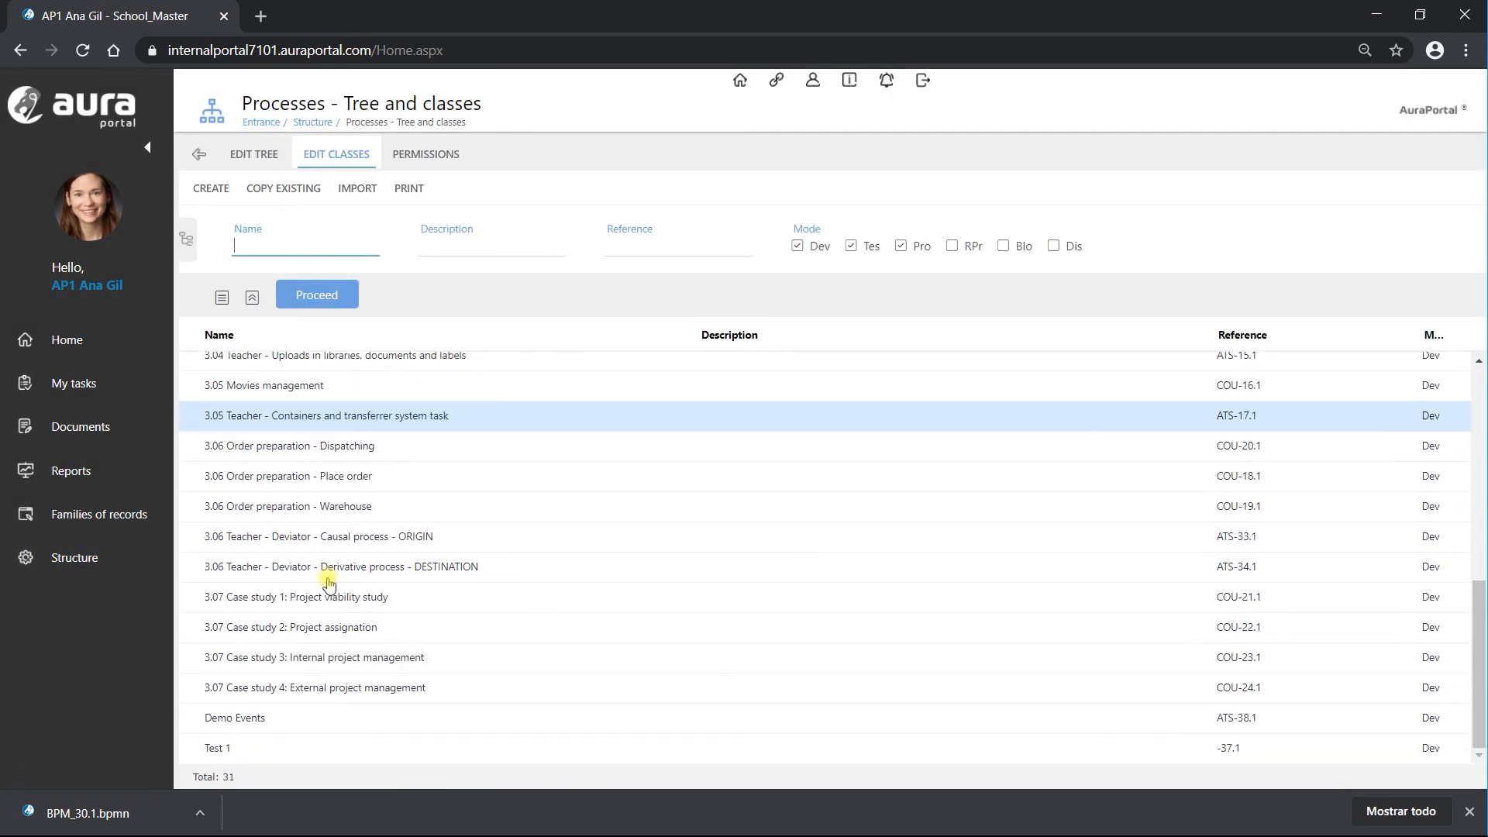
Step: View the imported 2.05 Teacher diagram in Demo Events, then save, exit and refresh the list
left_click(289, 716)
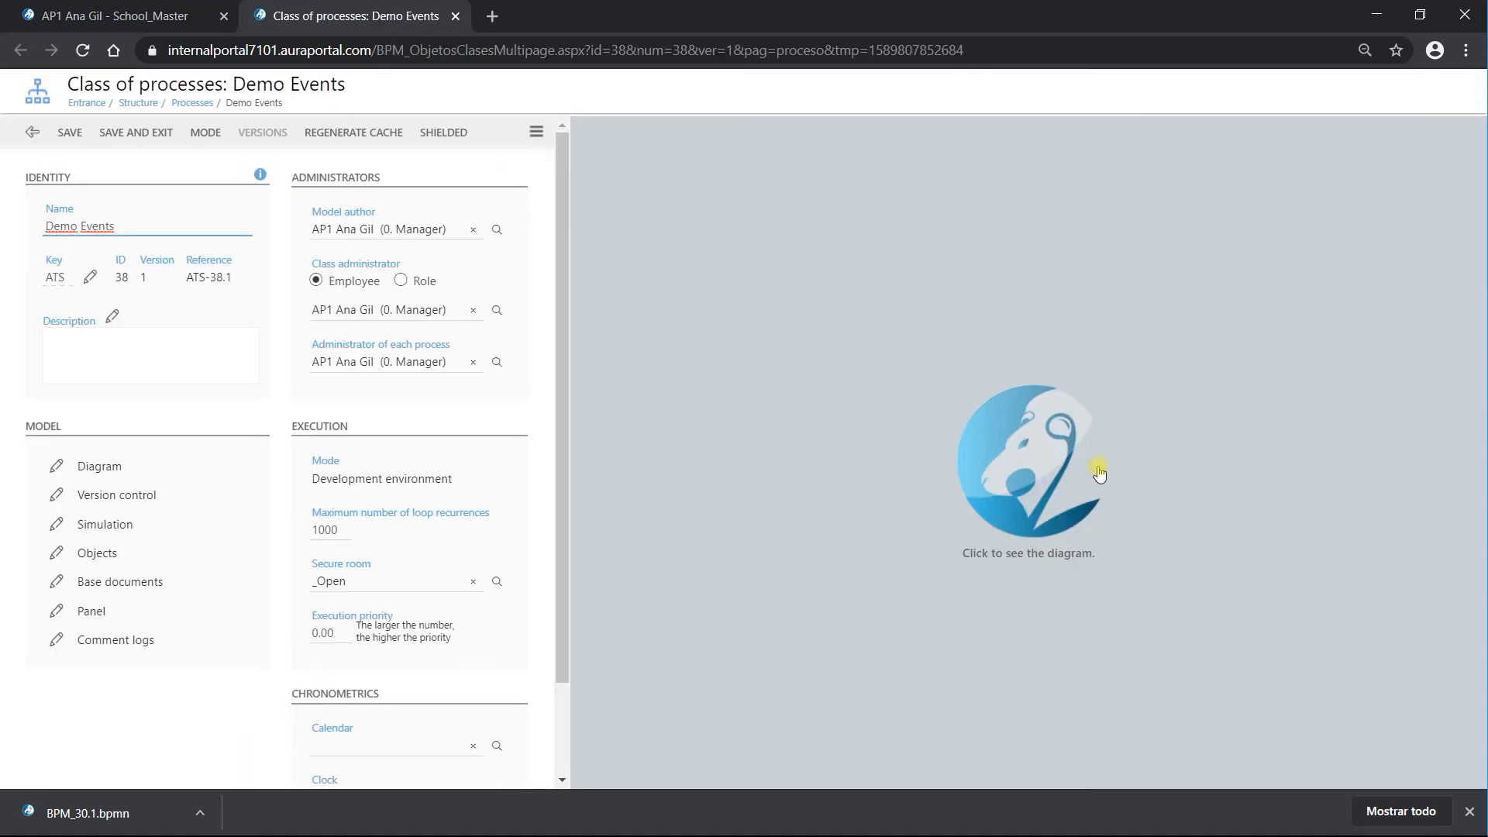
left_click(1057, 477)
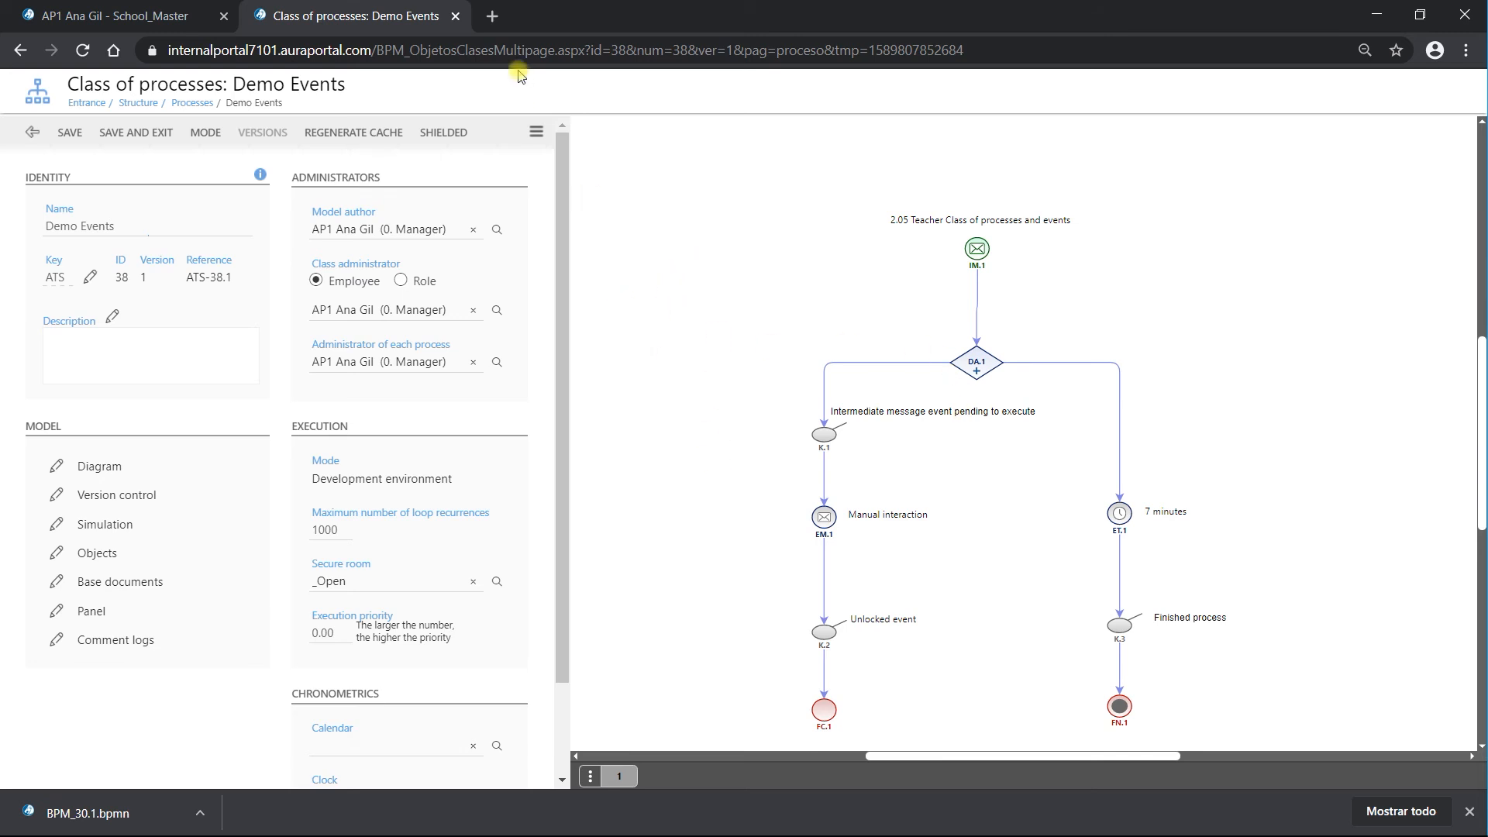
left_click(533, 130)
left_click(475, 225)
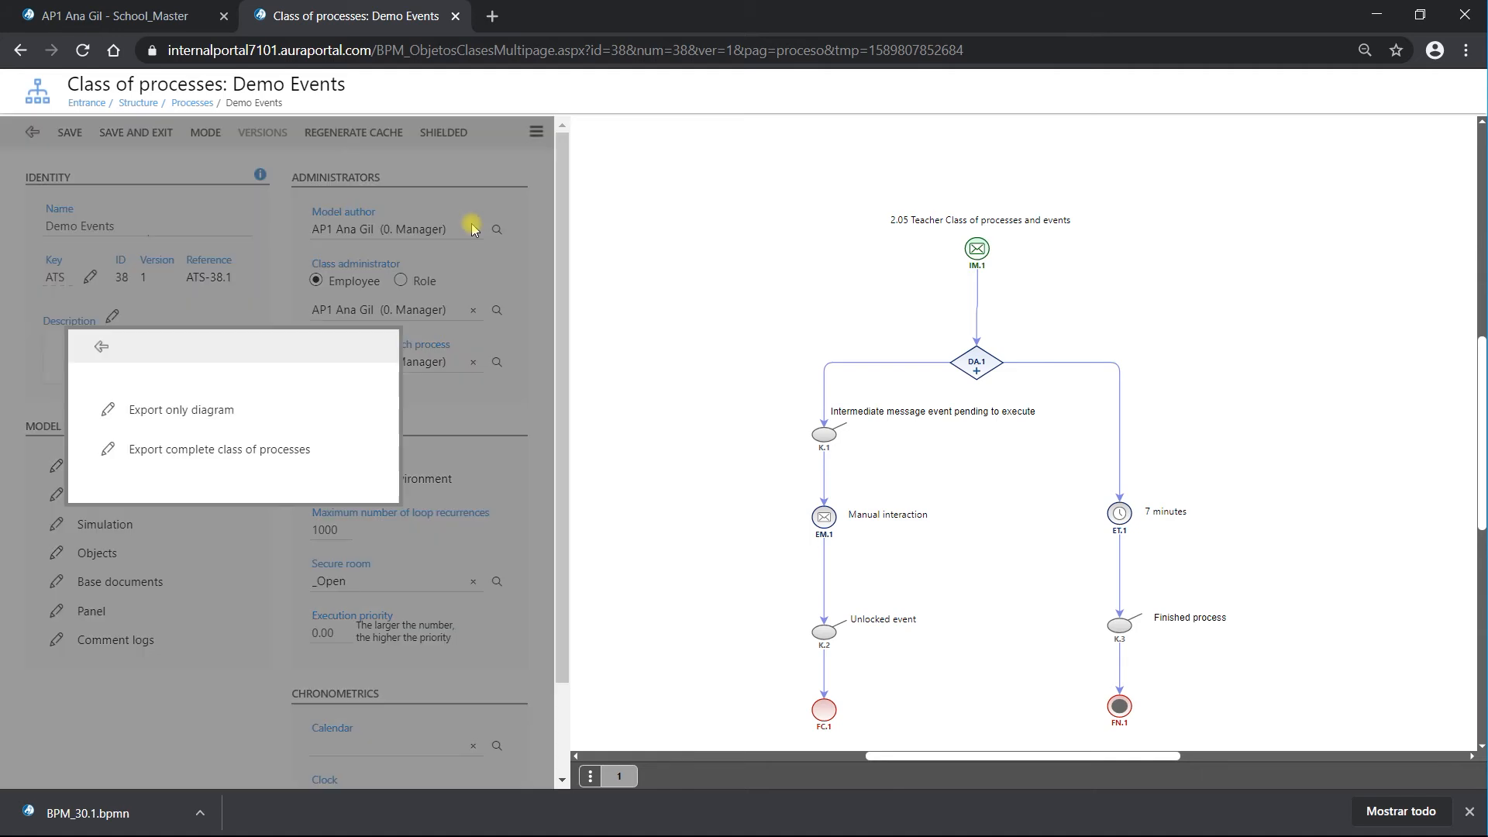
left_click(100, 346)
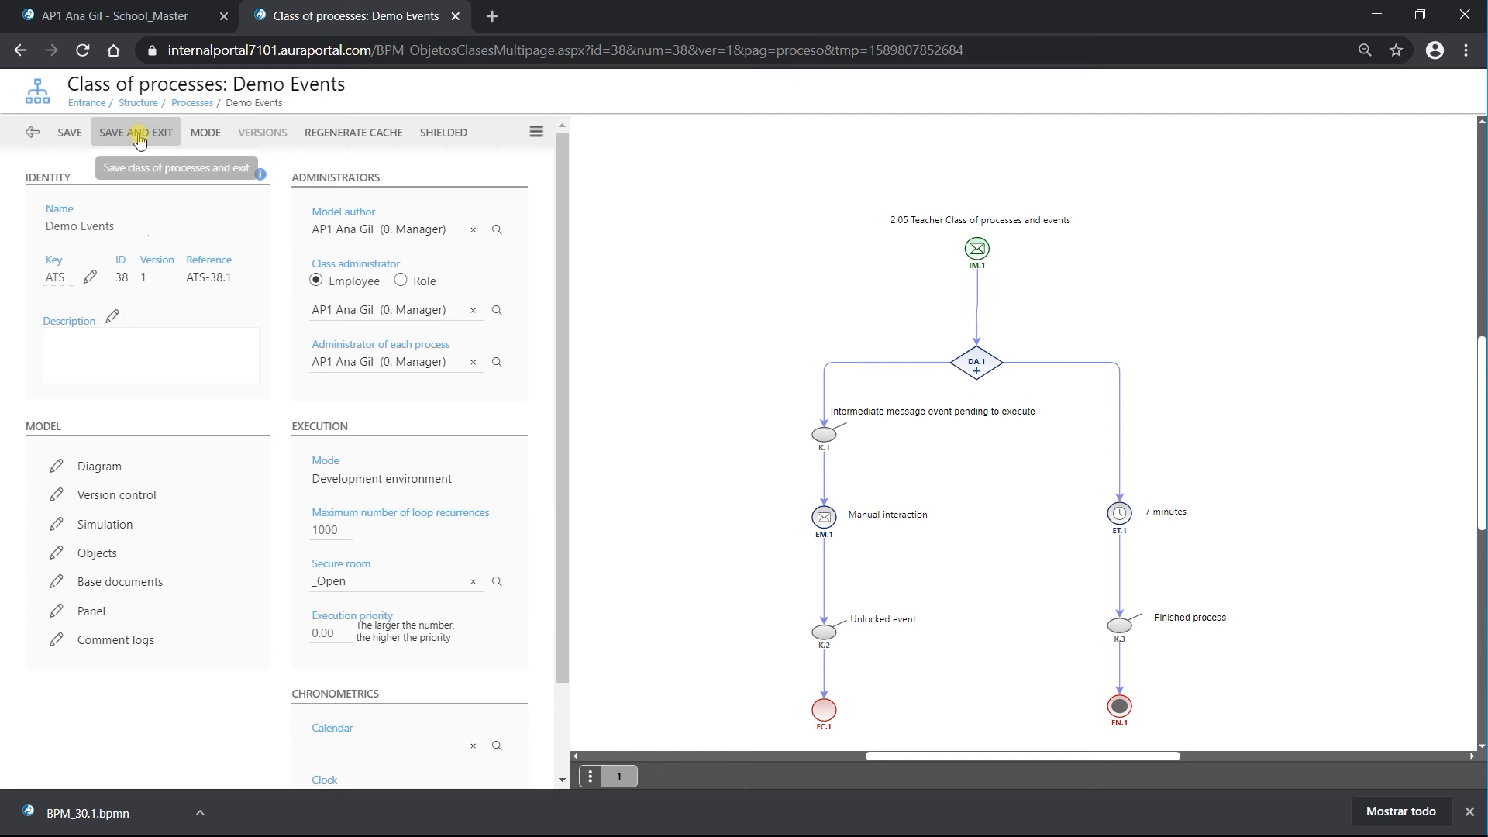
left_click(138, 137)
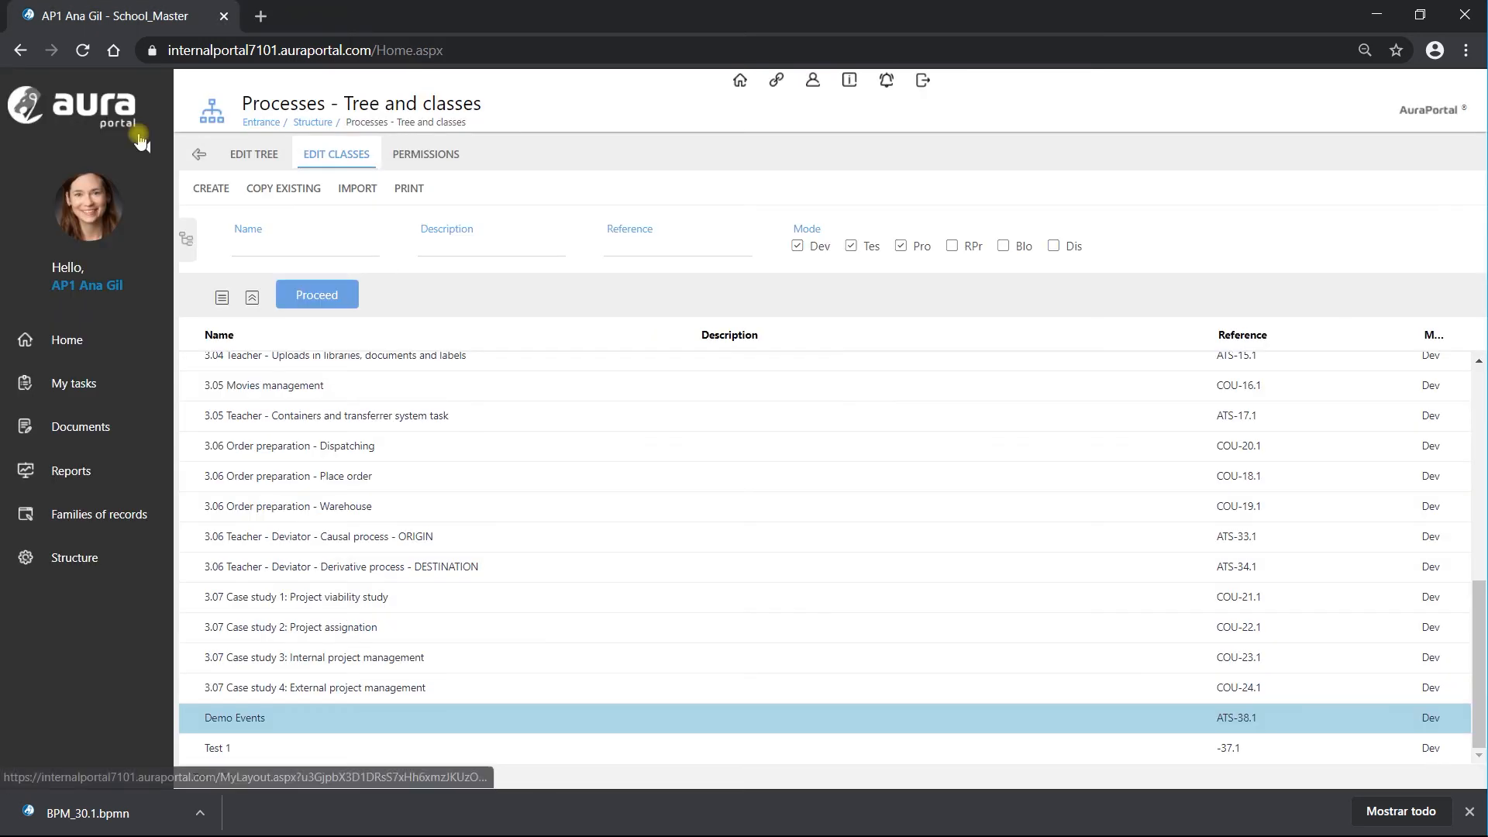
left_click(338, 299)
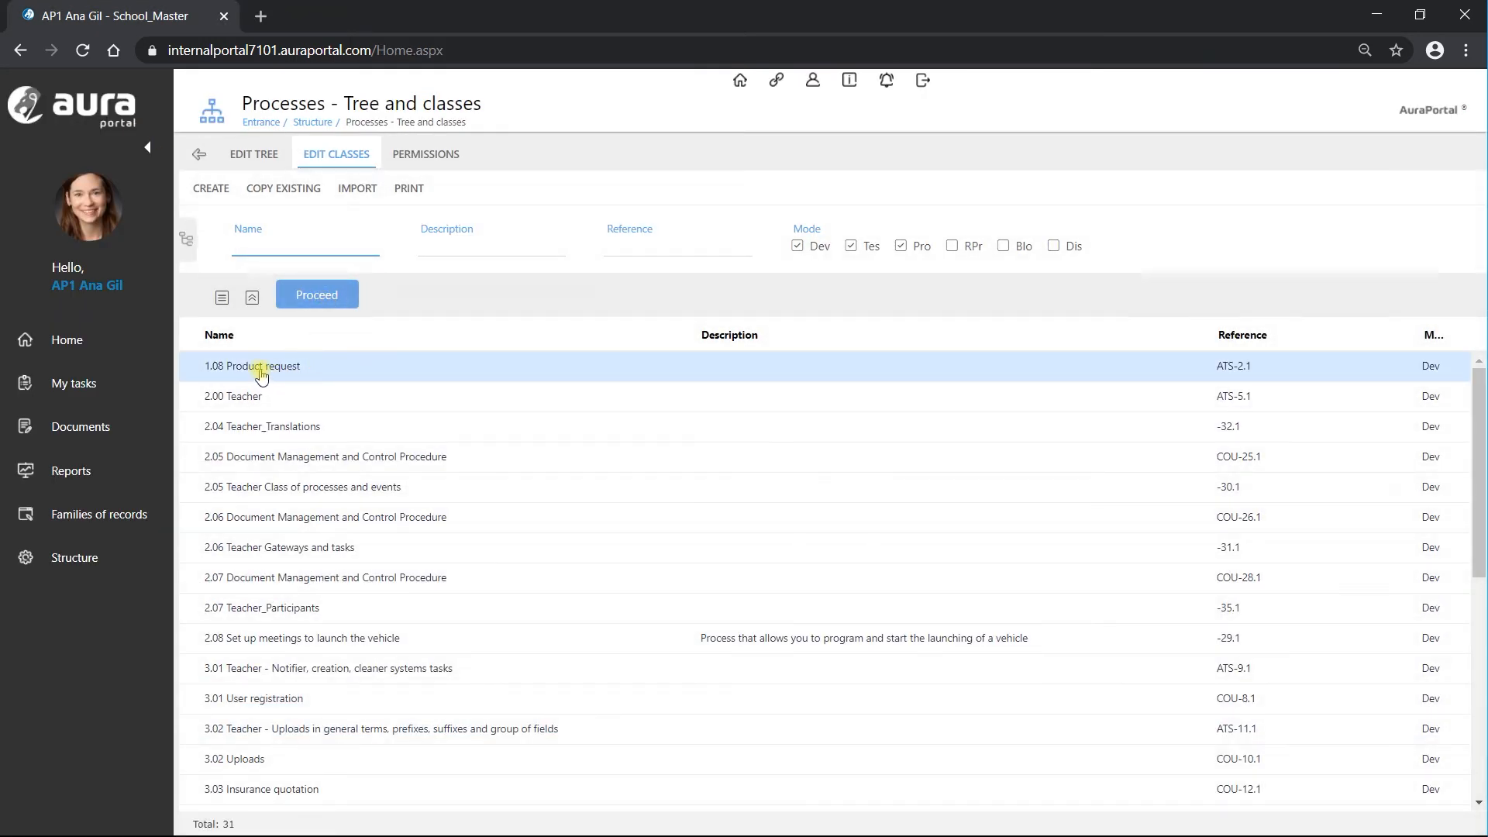
Step: Export the complete 1.08 Product request class as ATS-2.1.IMP.AP and exit the class
double_click(261, 376)
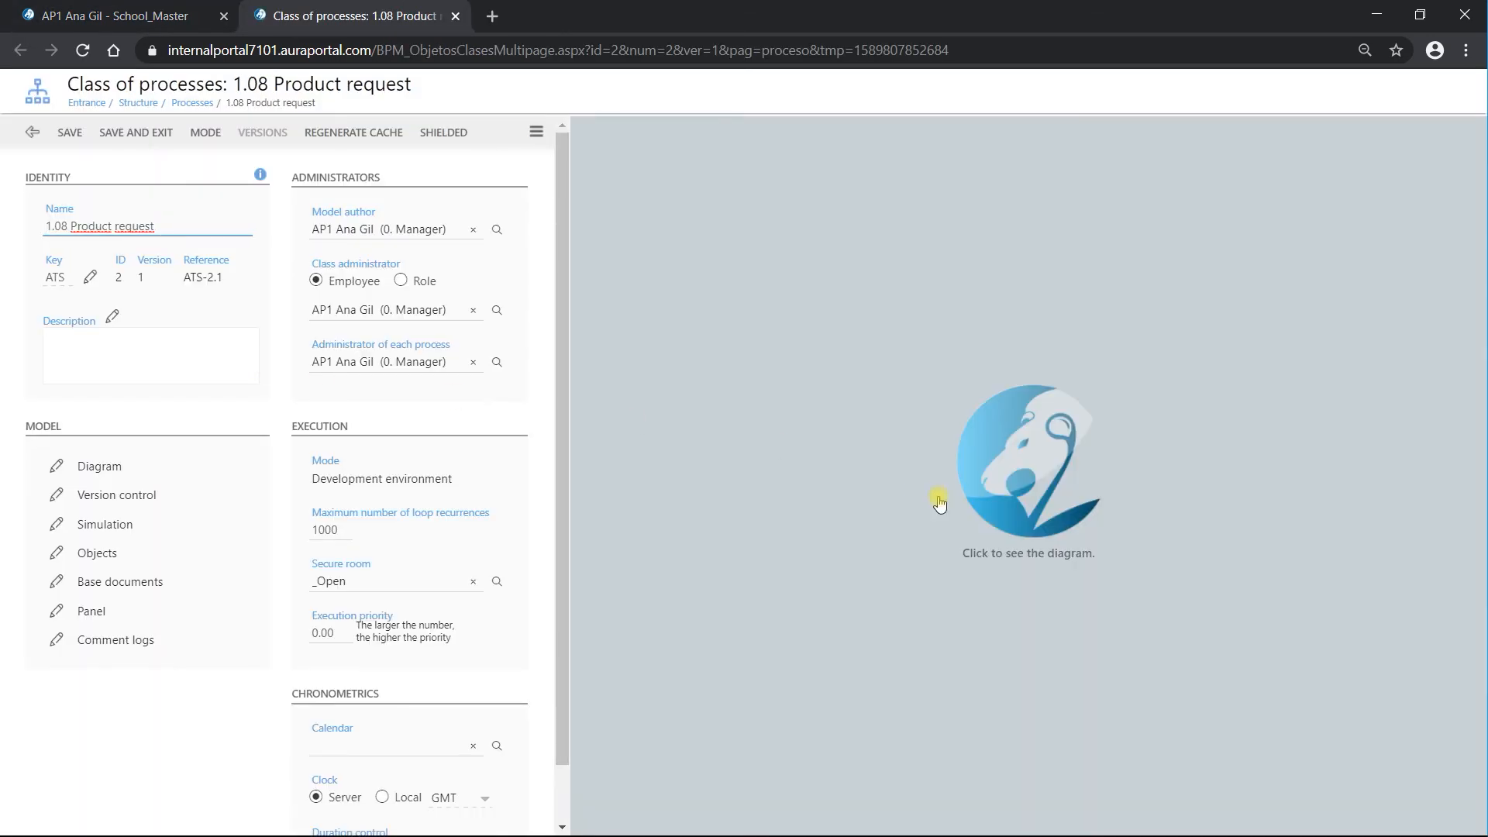
left_click(536, 132)
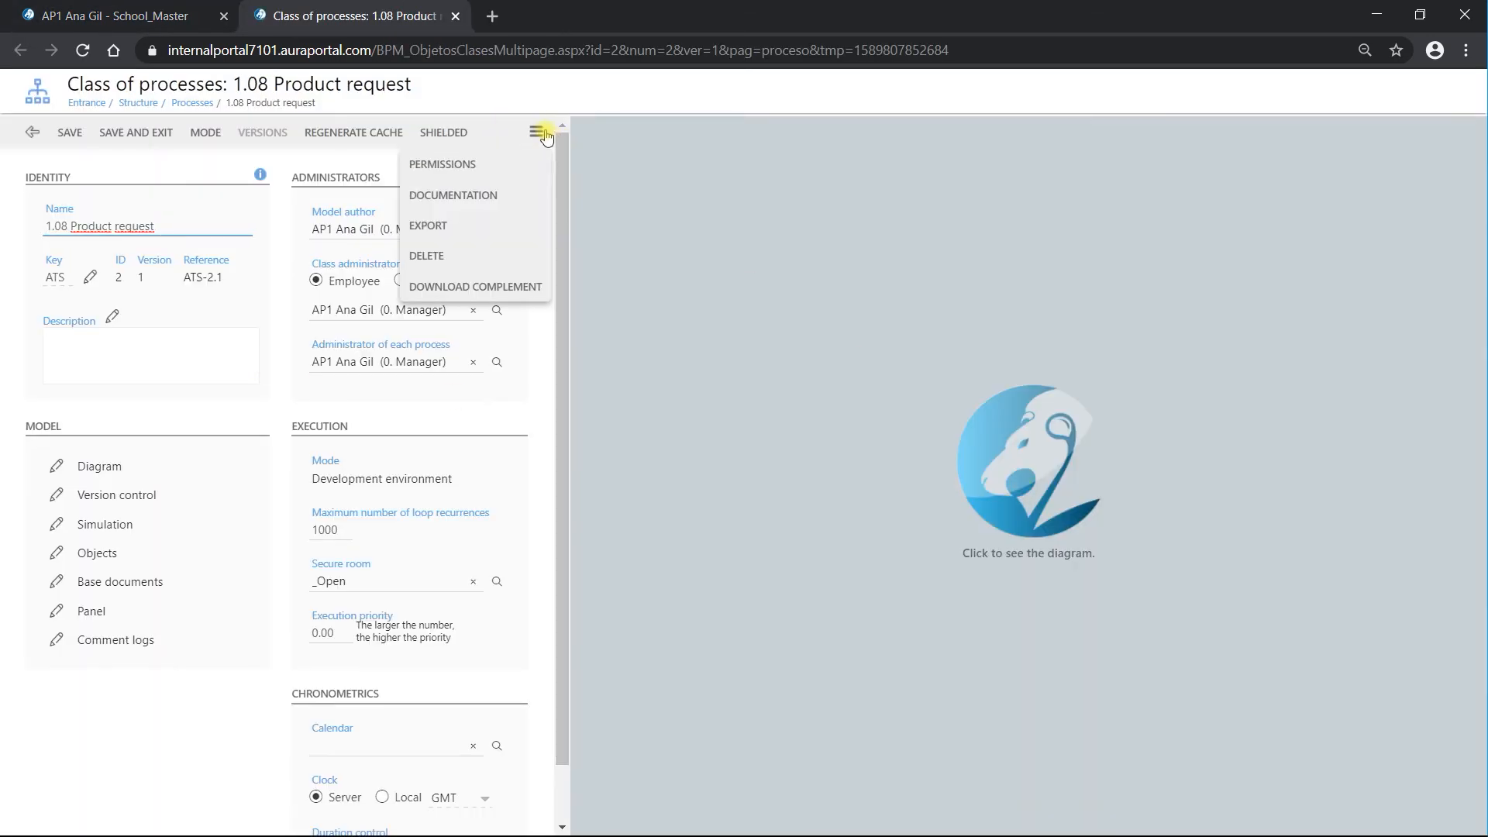
left_click(447, 227)
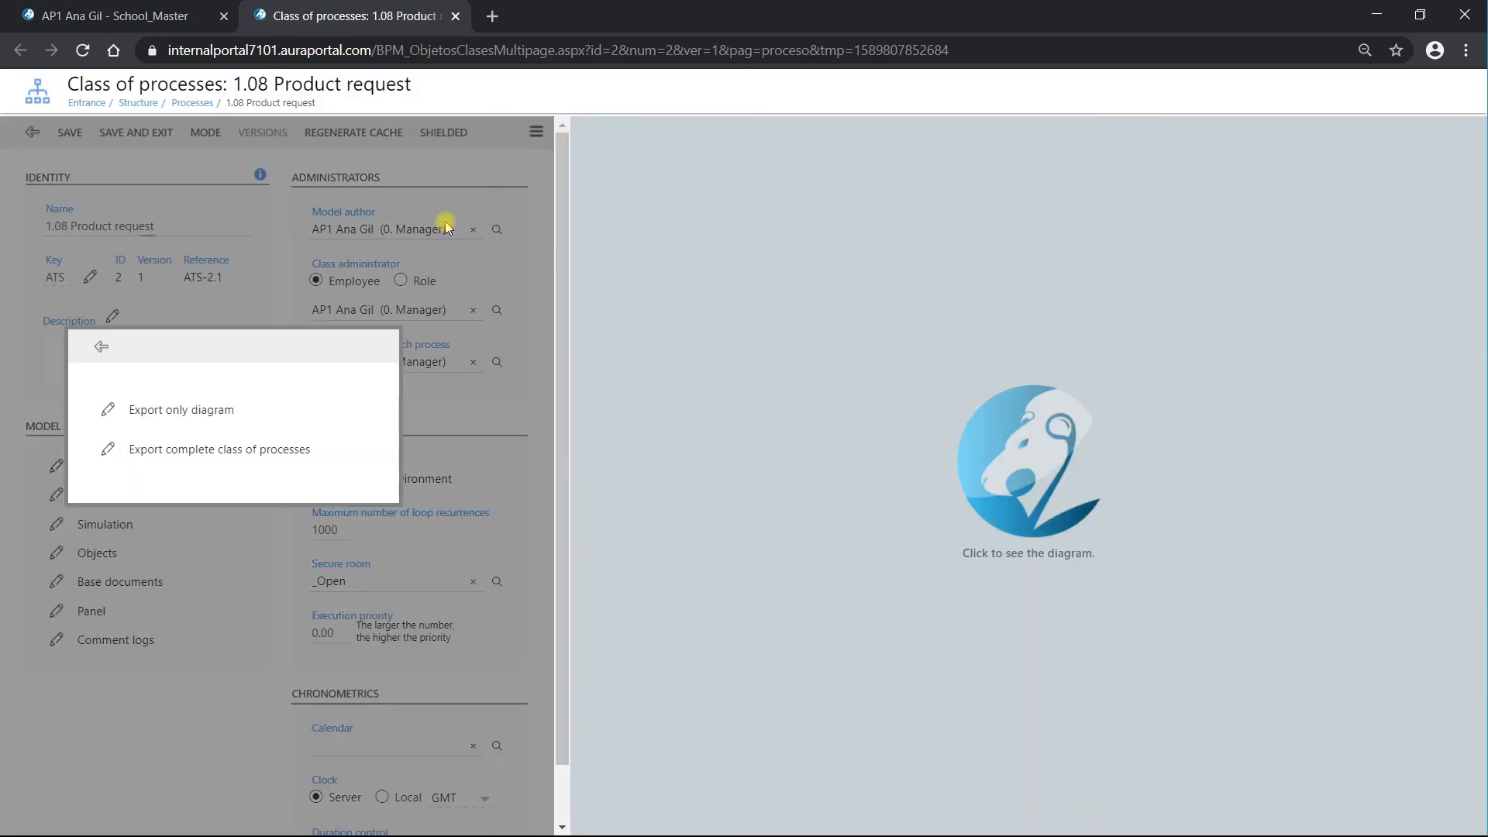
left_click(172, 456)
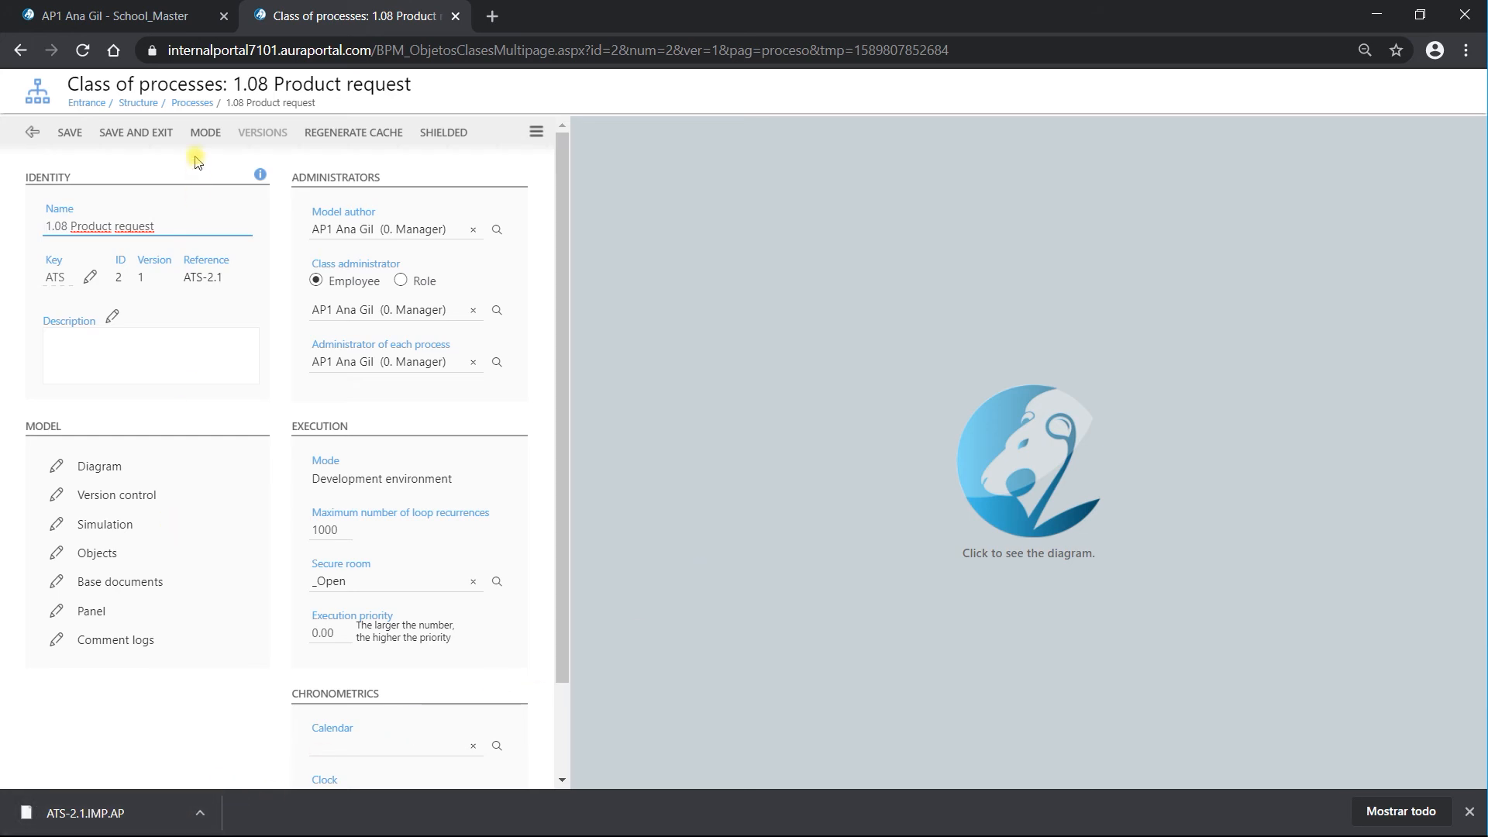
left_click(136, 133)
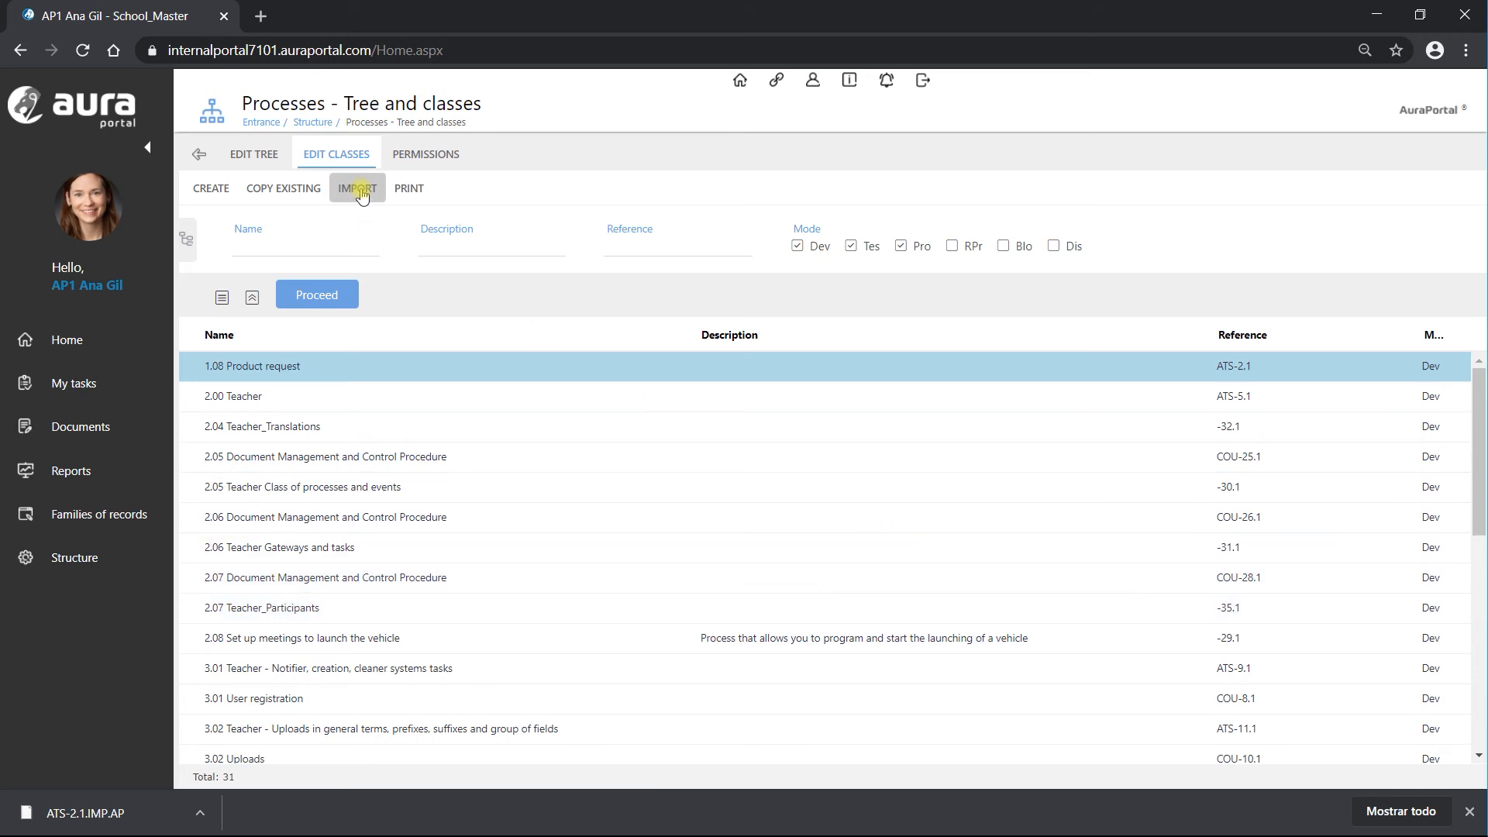
Step: Import ATS-2.1.IMP.AP as a complete class, choosing Create new class at the existing-class alert
left_click(359, 190)
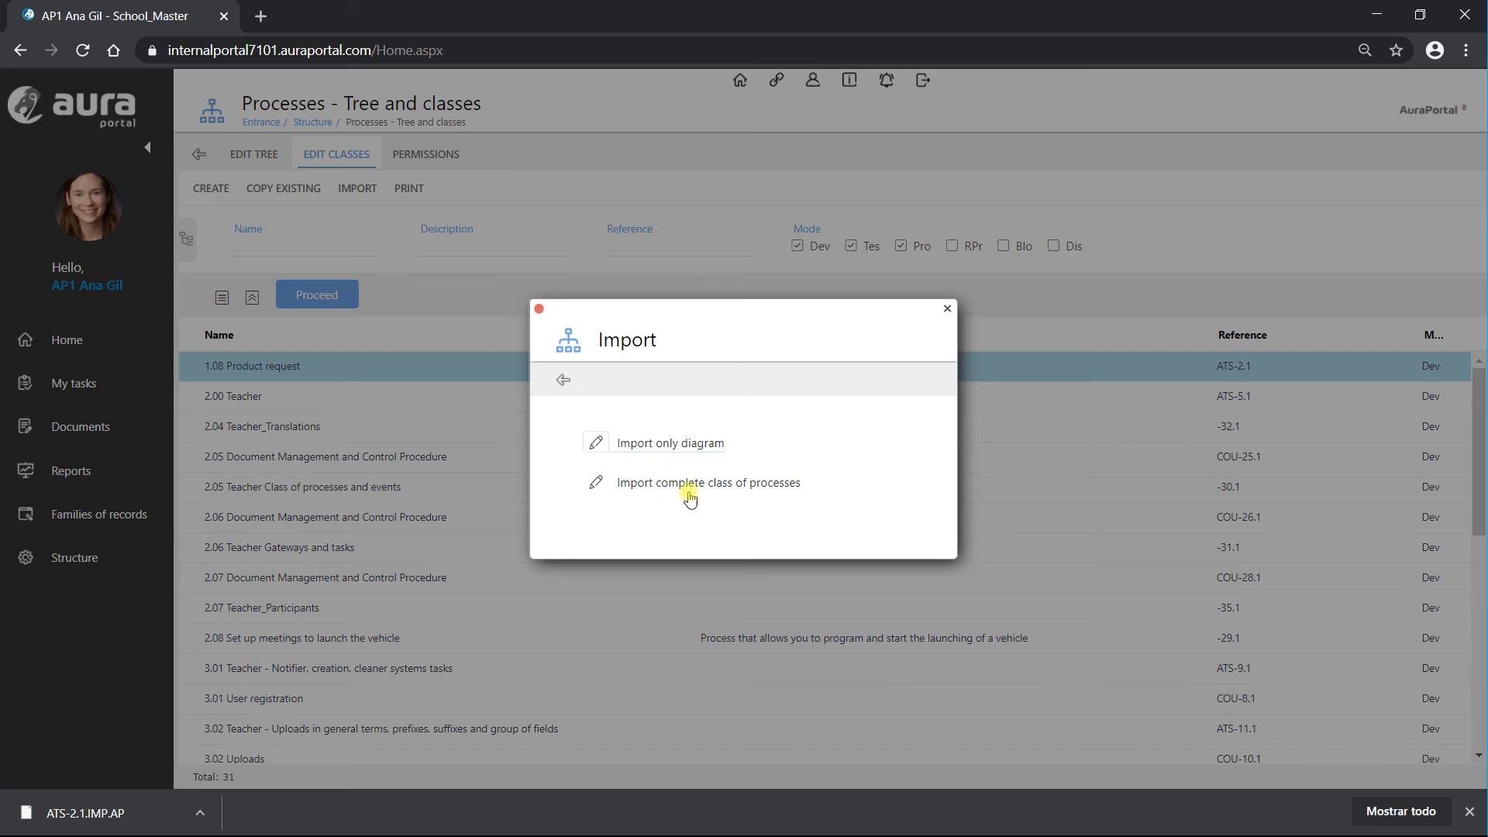
left_click(696, 485)
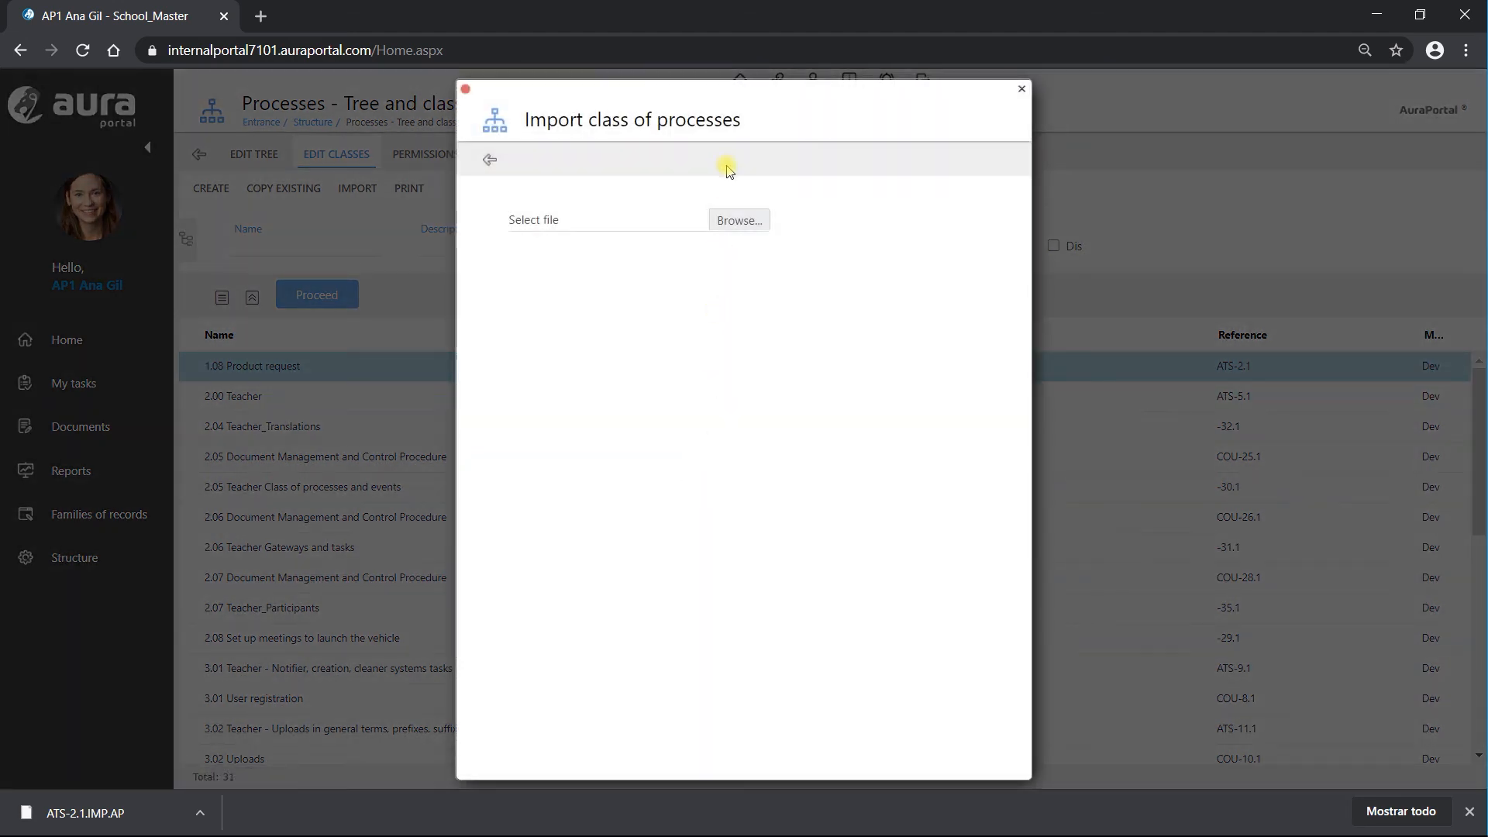
left_click(739, 221)
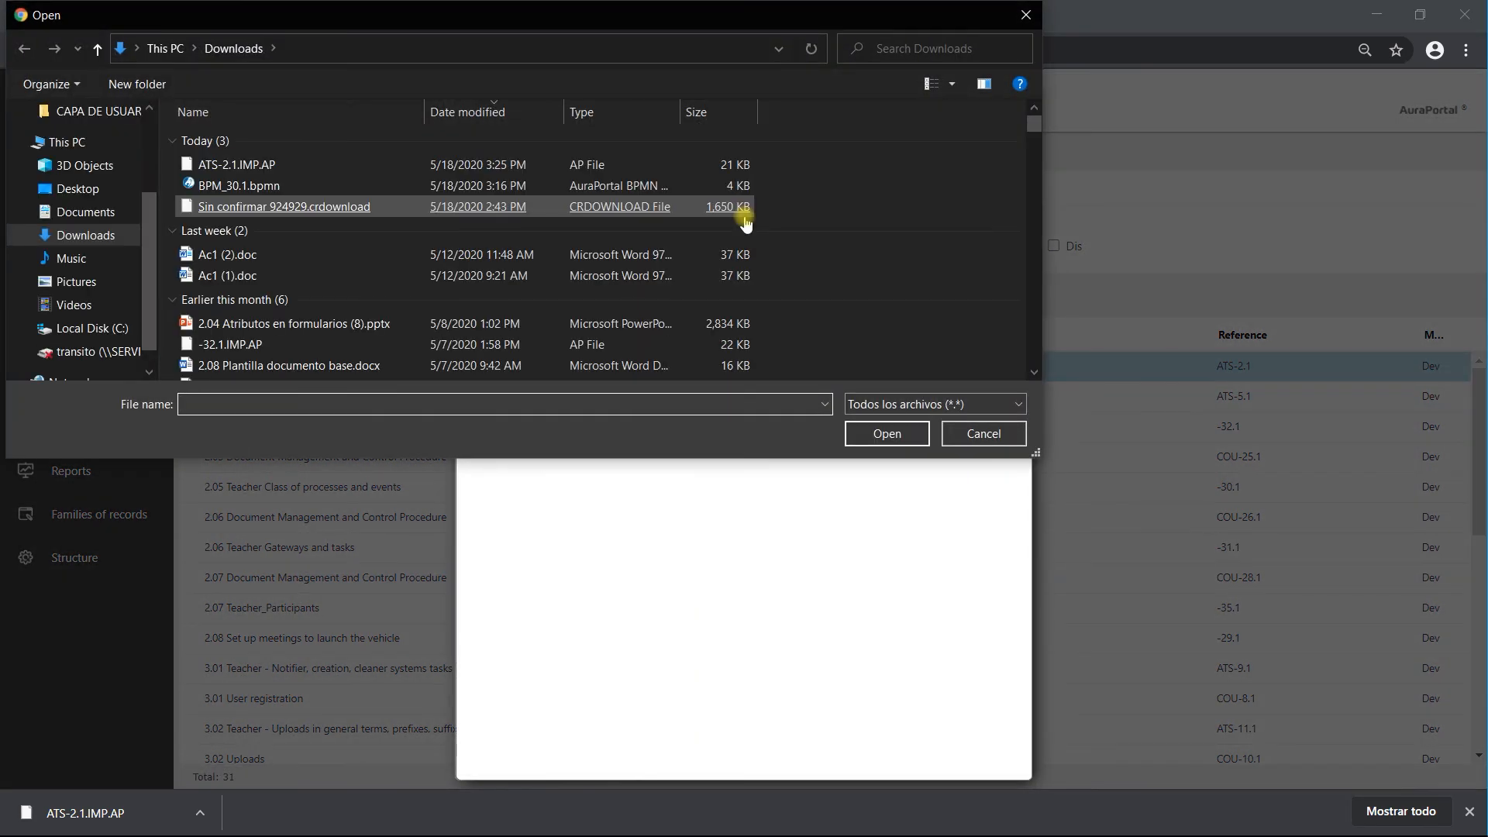
double_click(315, 163)
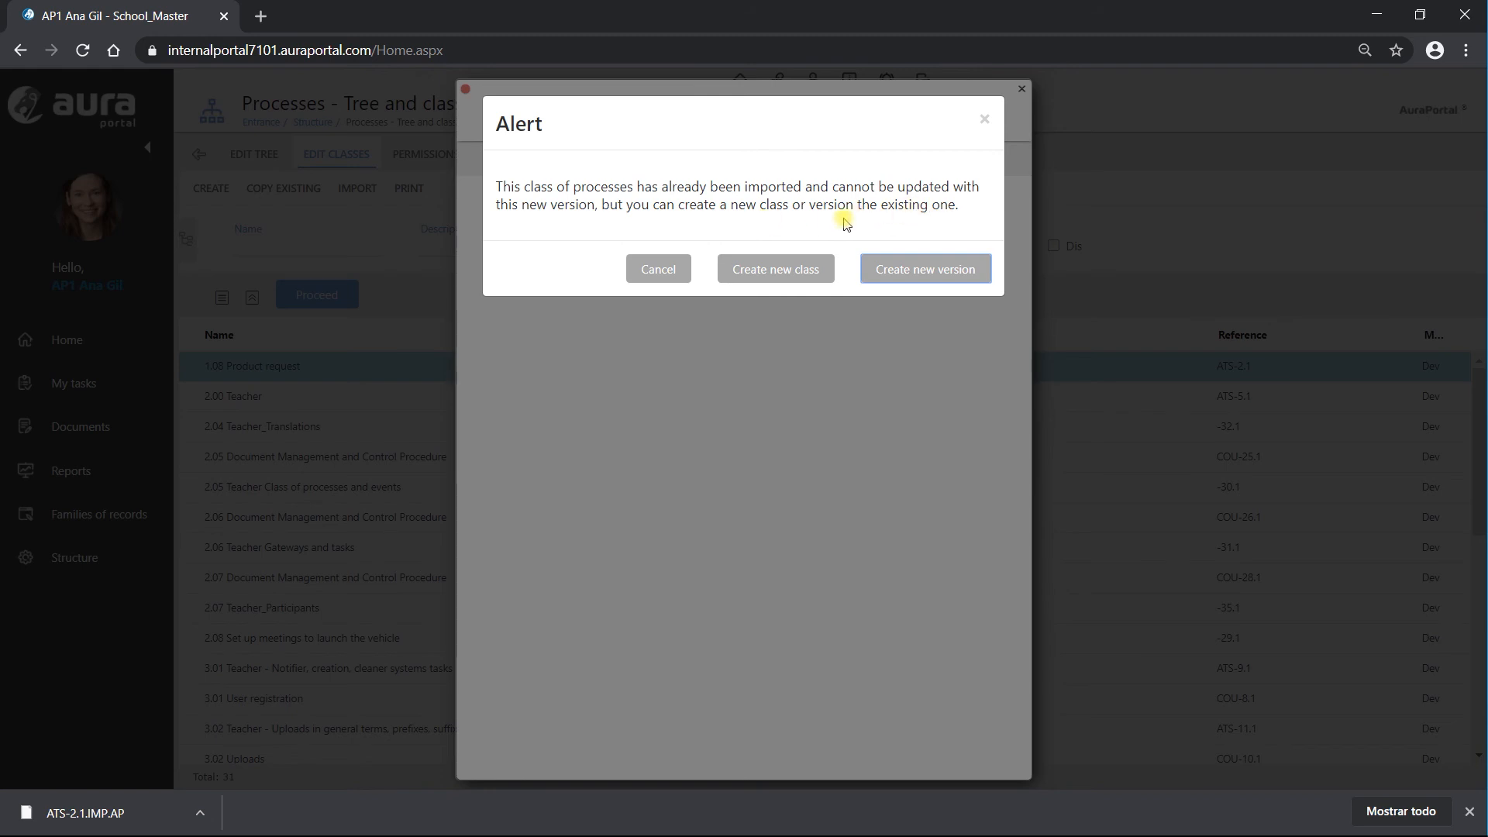
left_click(778, 274)
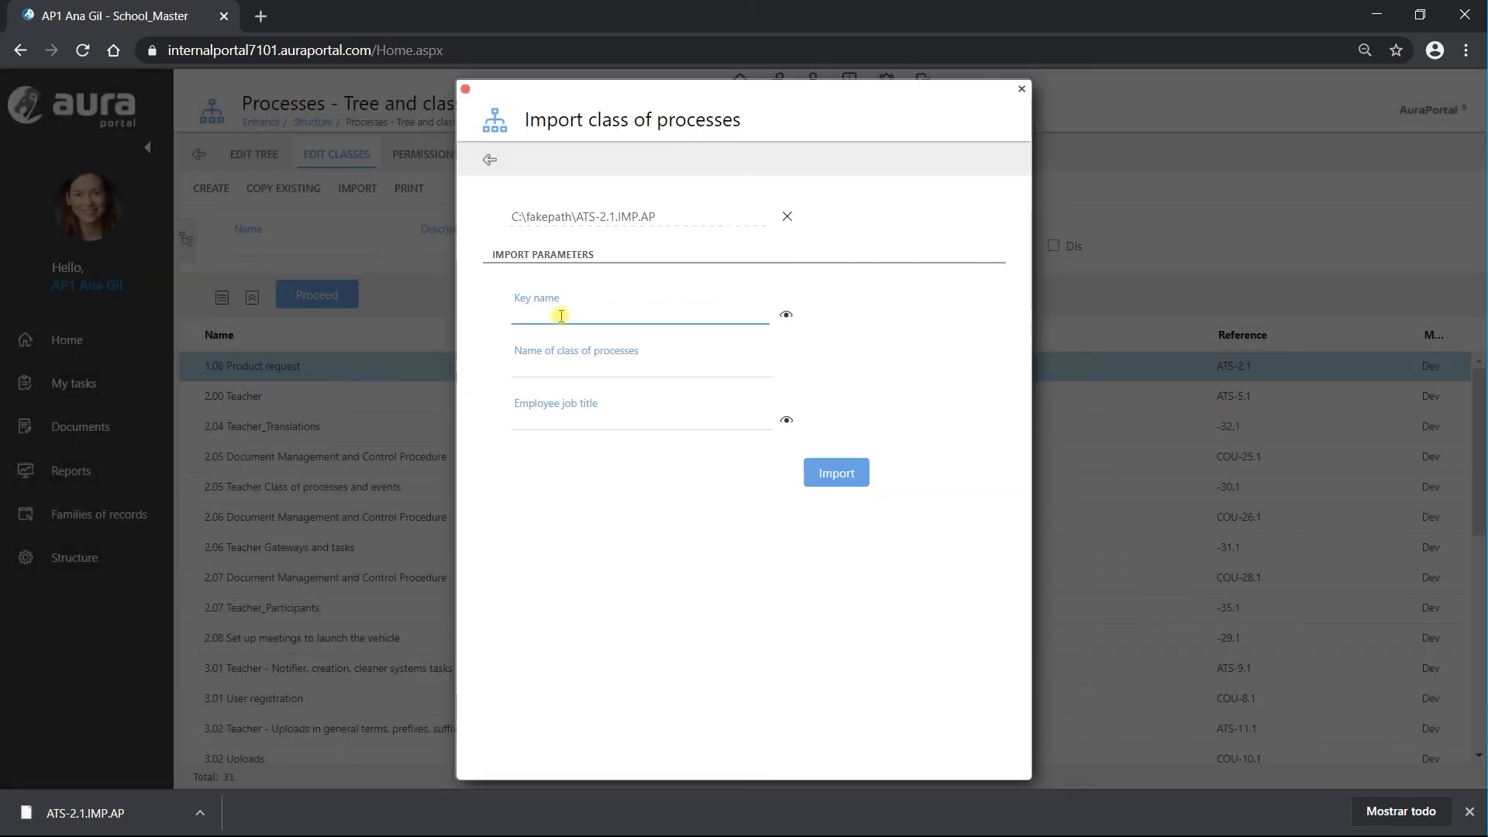
Step: Set the imported class's key to ATS from the key list
type("Imp")
left_click_drag(551, 318, 491, 320)
left_click(785, 315)
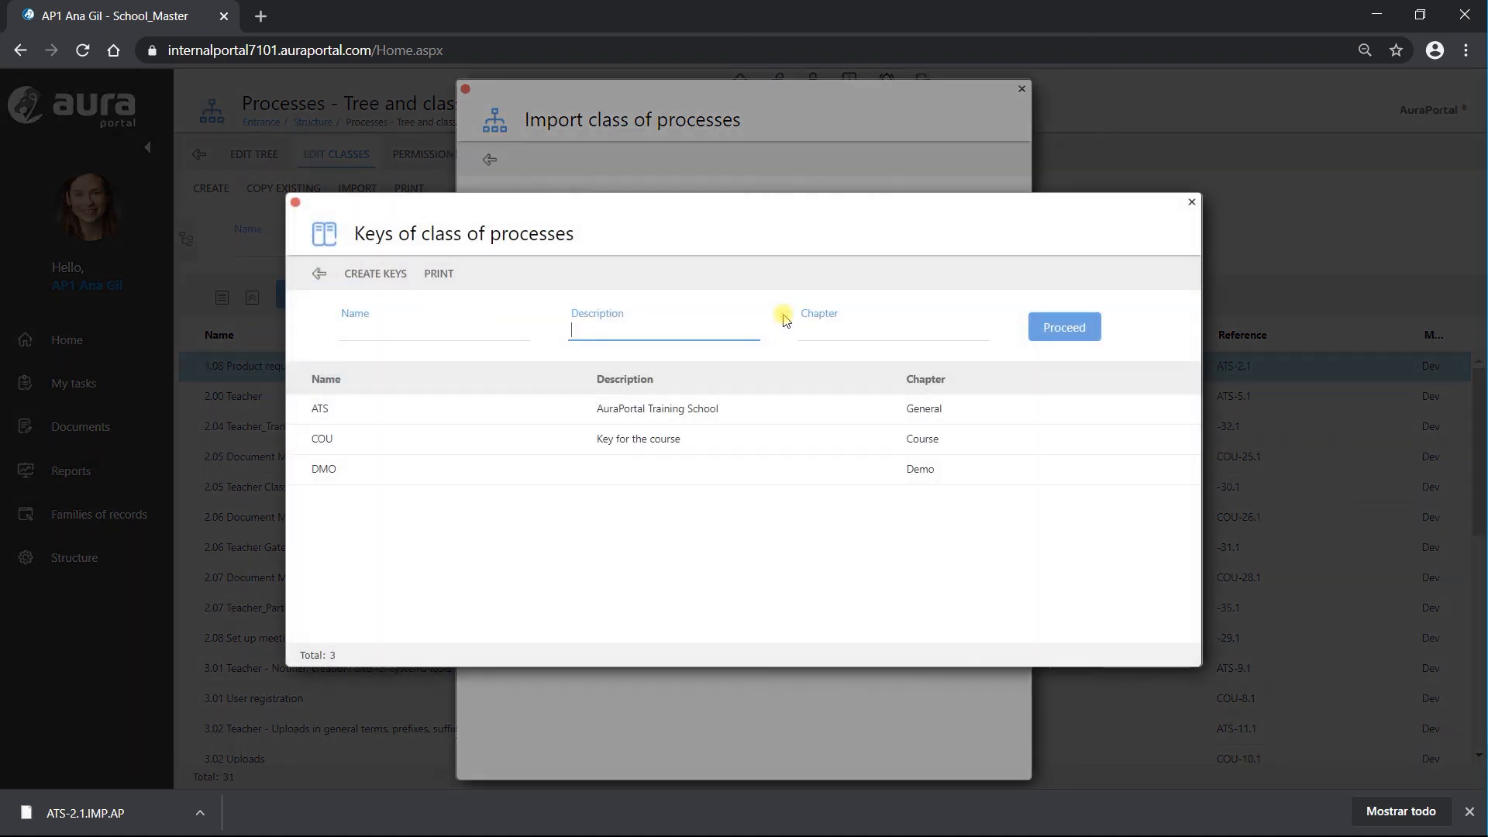
left_click(421, 415)
Step: Name the class Imported request with job title 0. Manager, run the import, and close the result
left_click(578, 369)
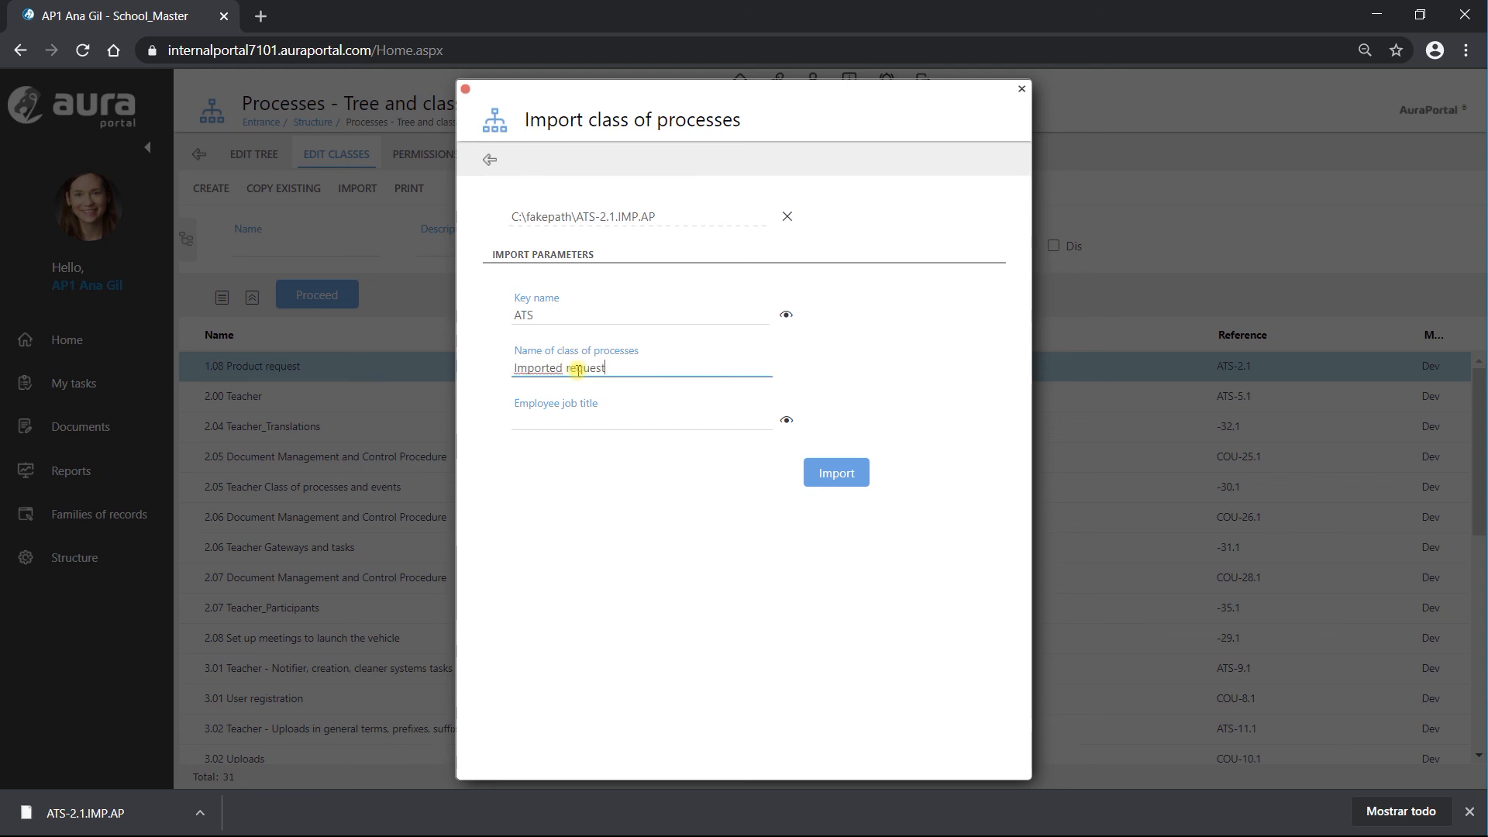
left_click(566, 423)
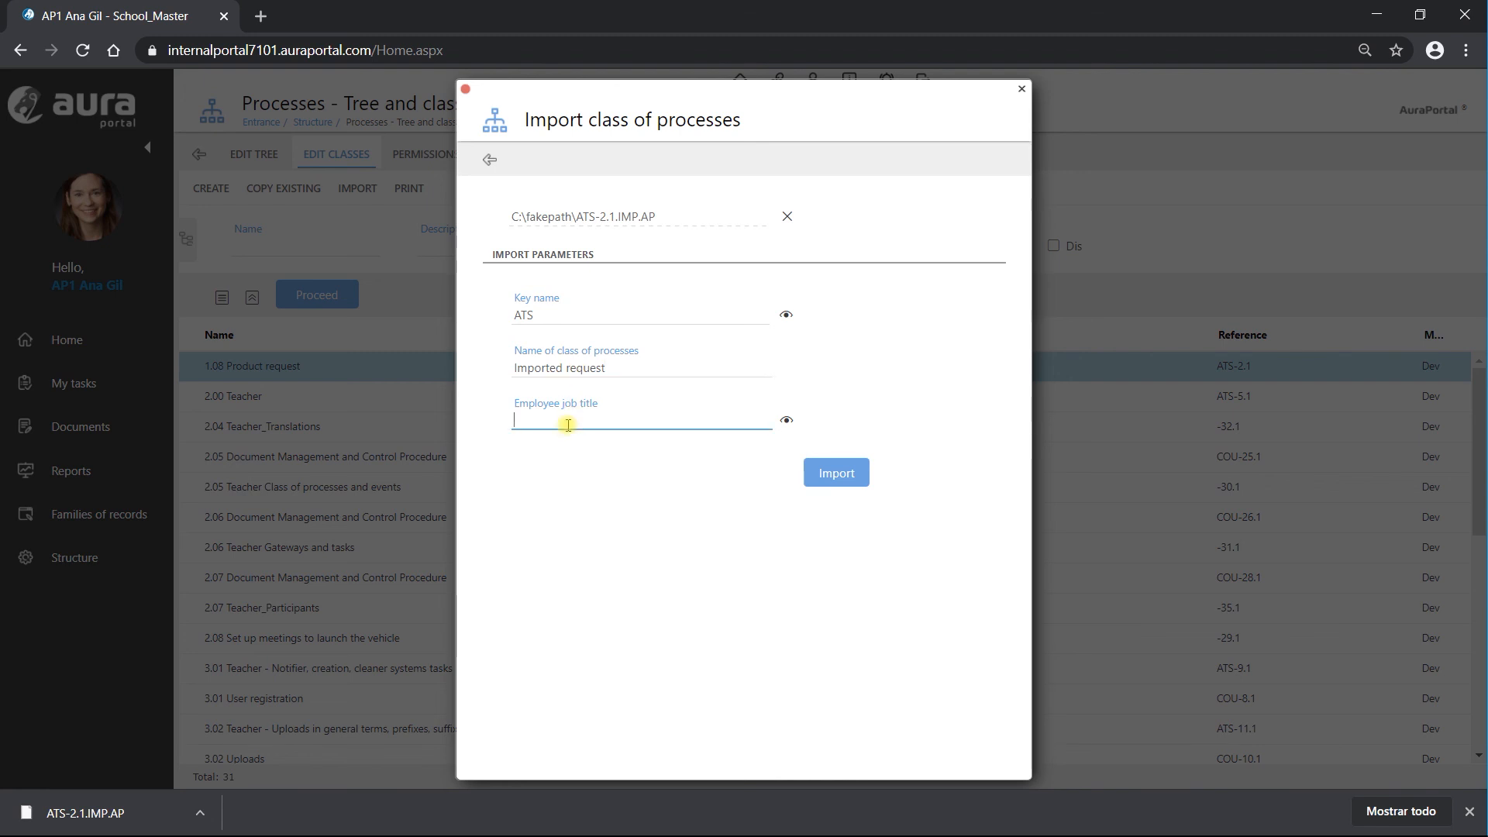
left_click(786, 420)
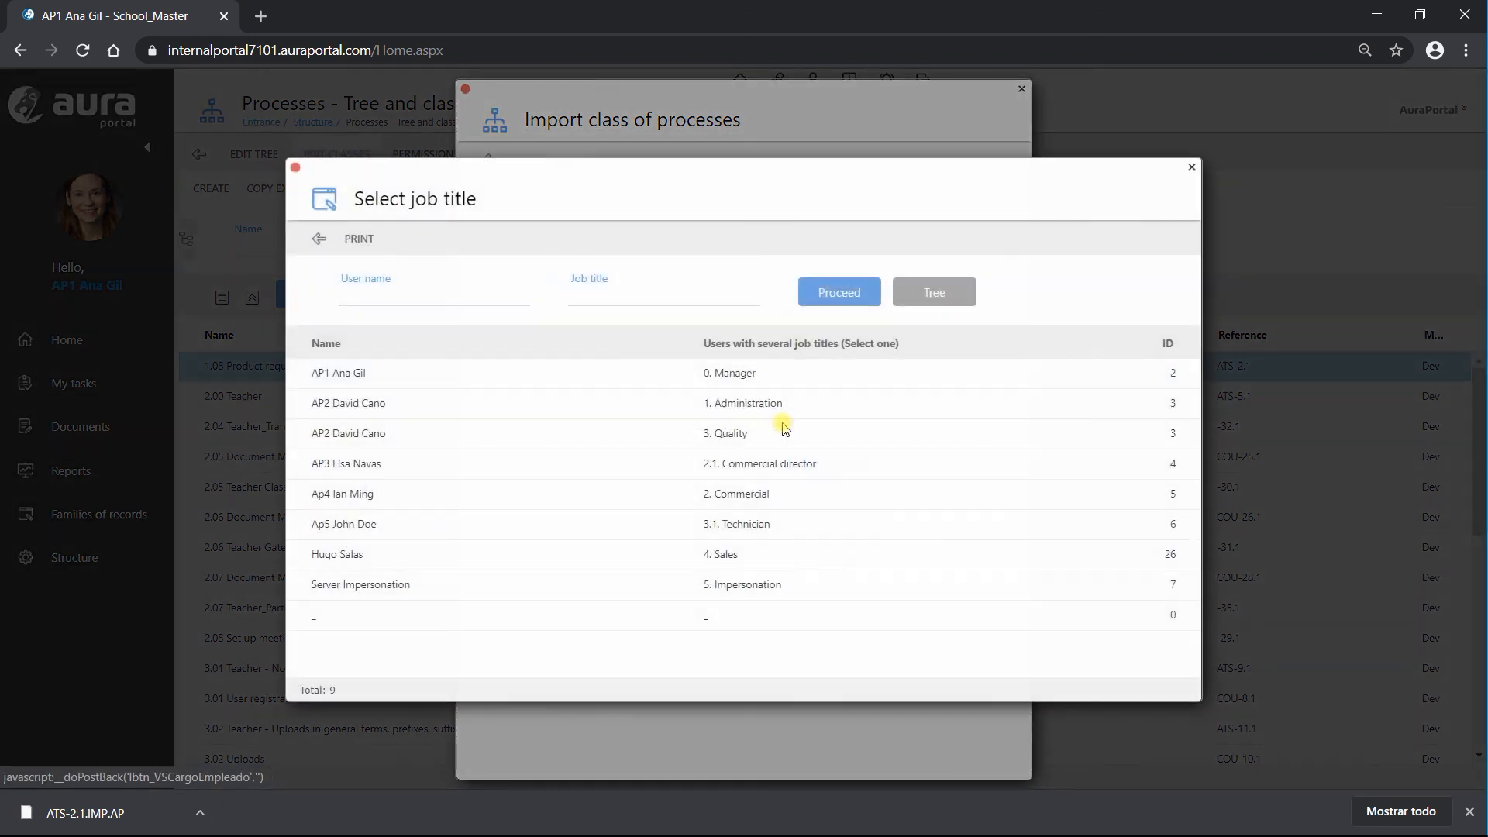
left_click(467, 378)
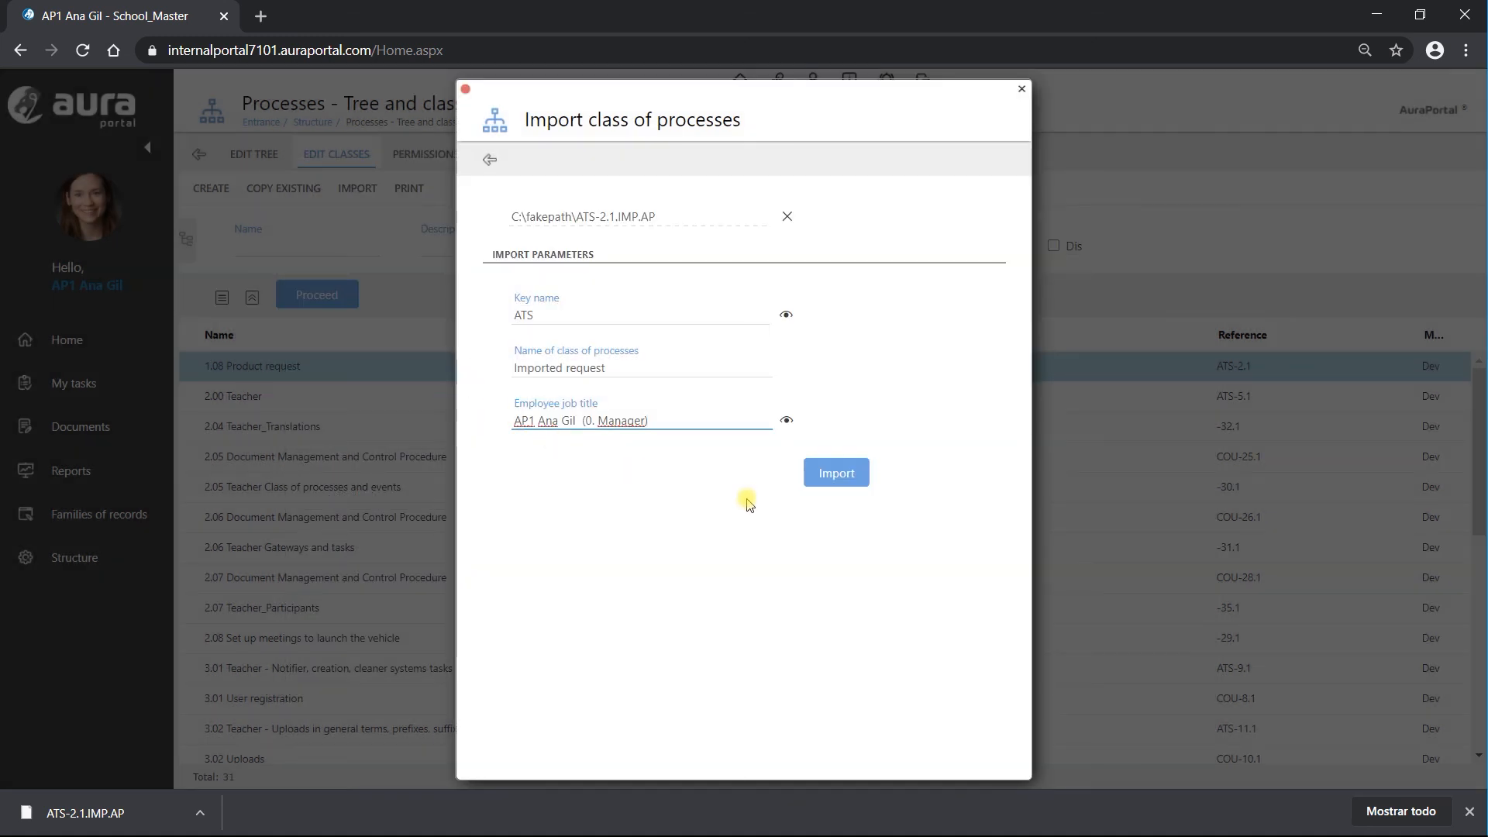
left_click(831, 478)
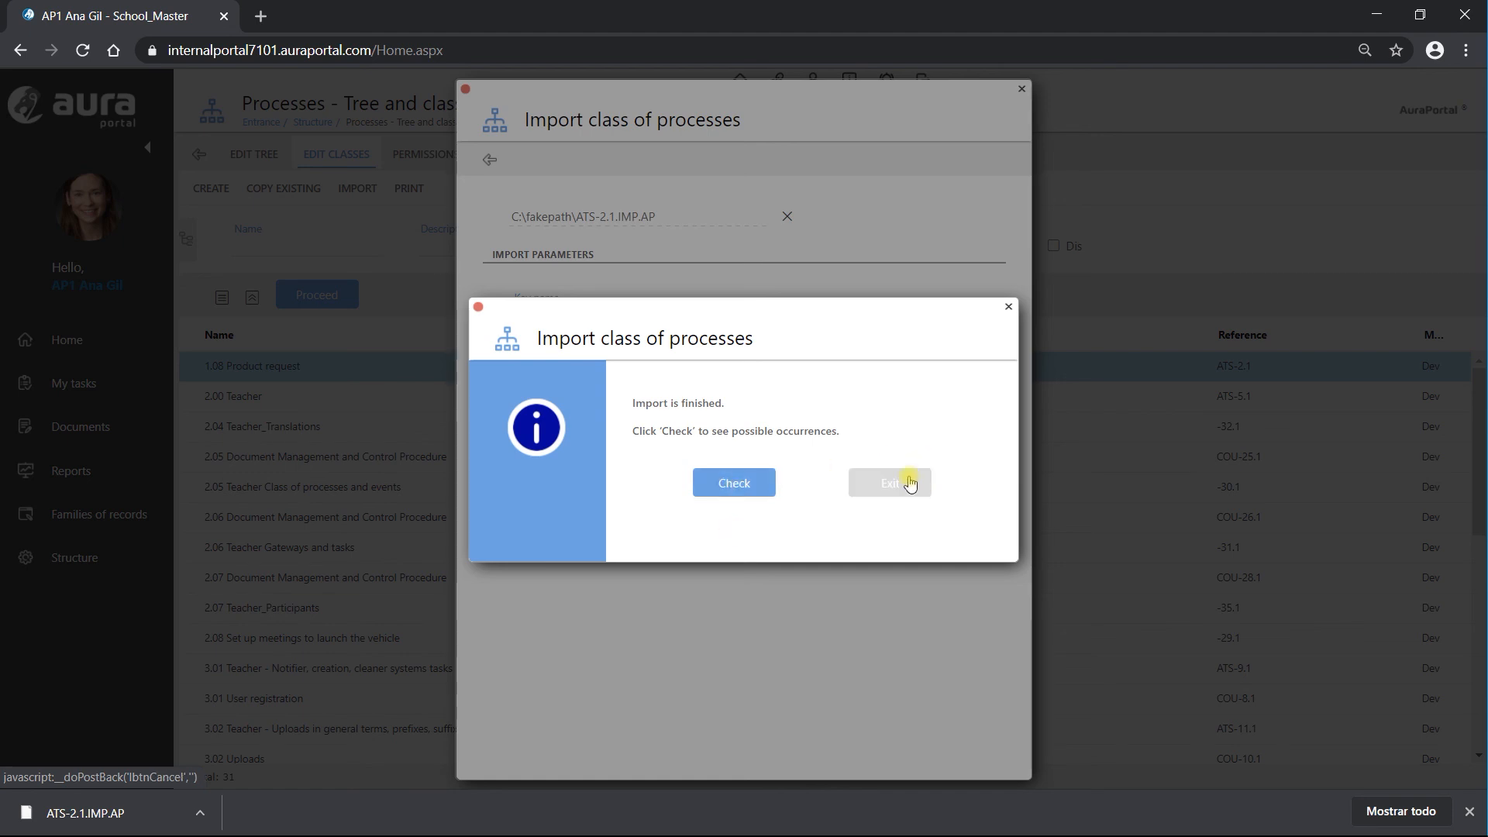
left_click(909, 483)
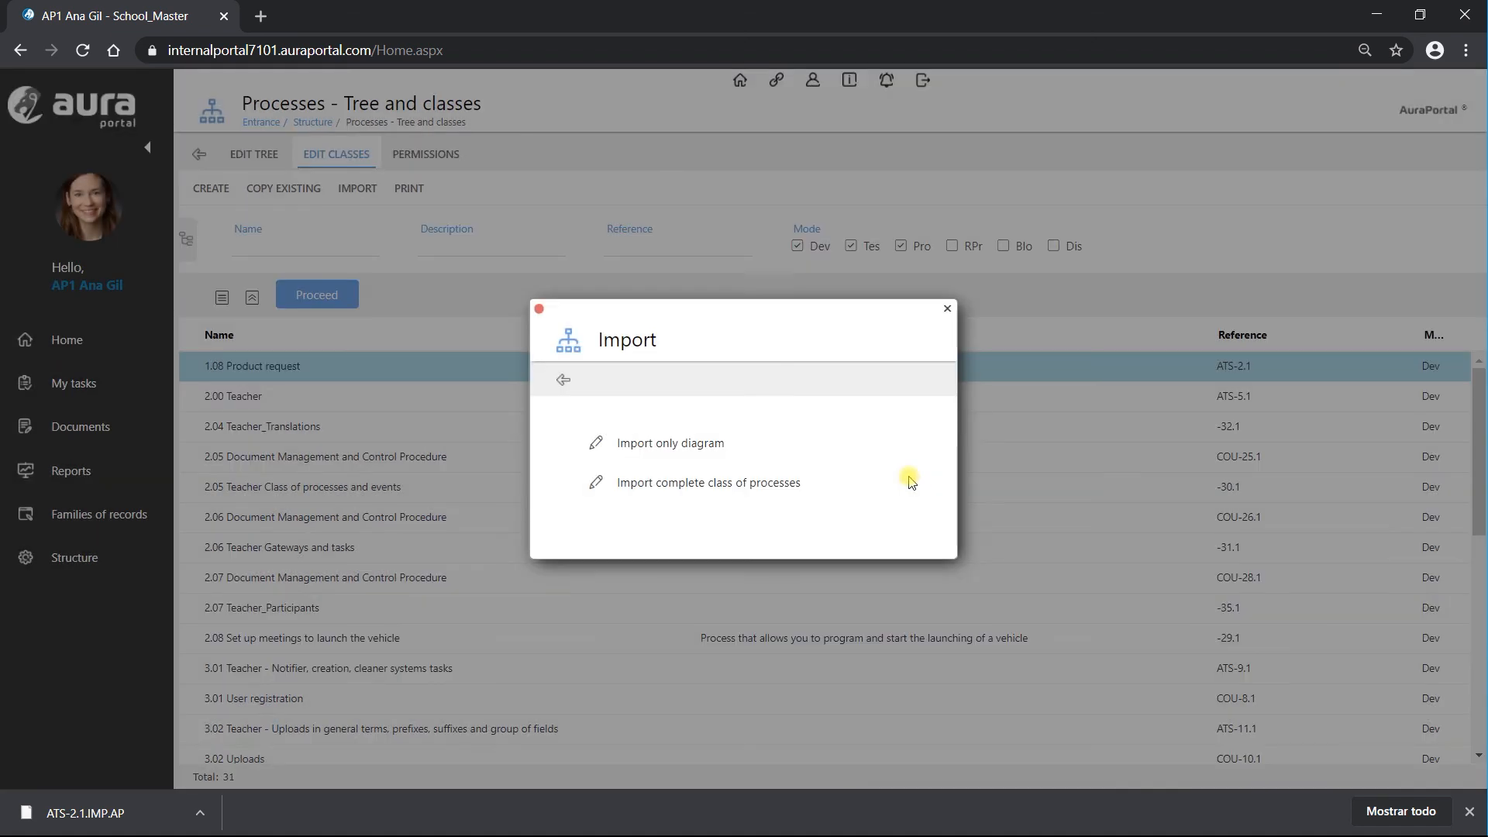
Step: Close the Import dialog, refresh the class list to 32, and open the Imported request class
left_click(538, 312)
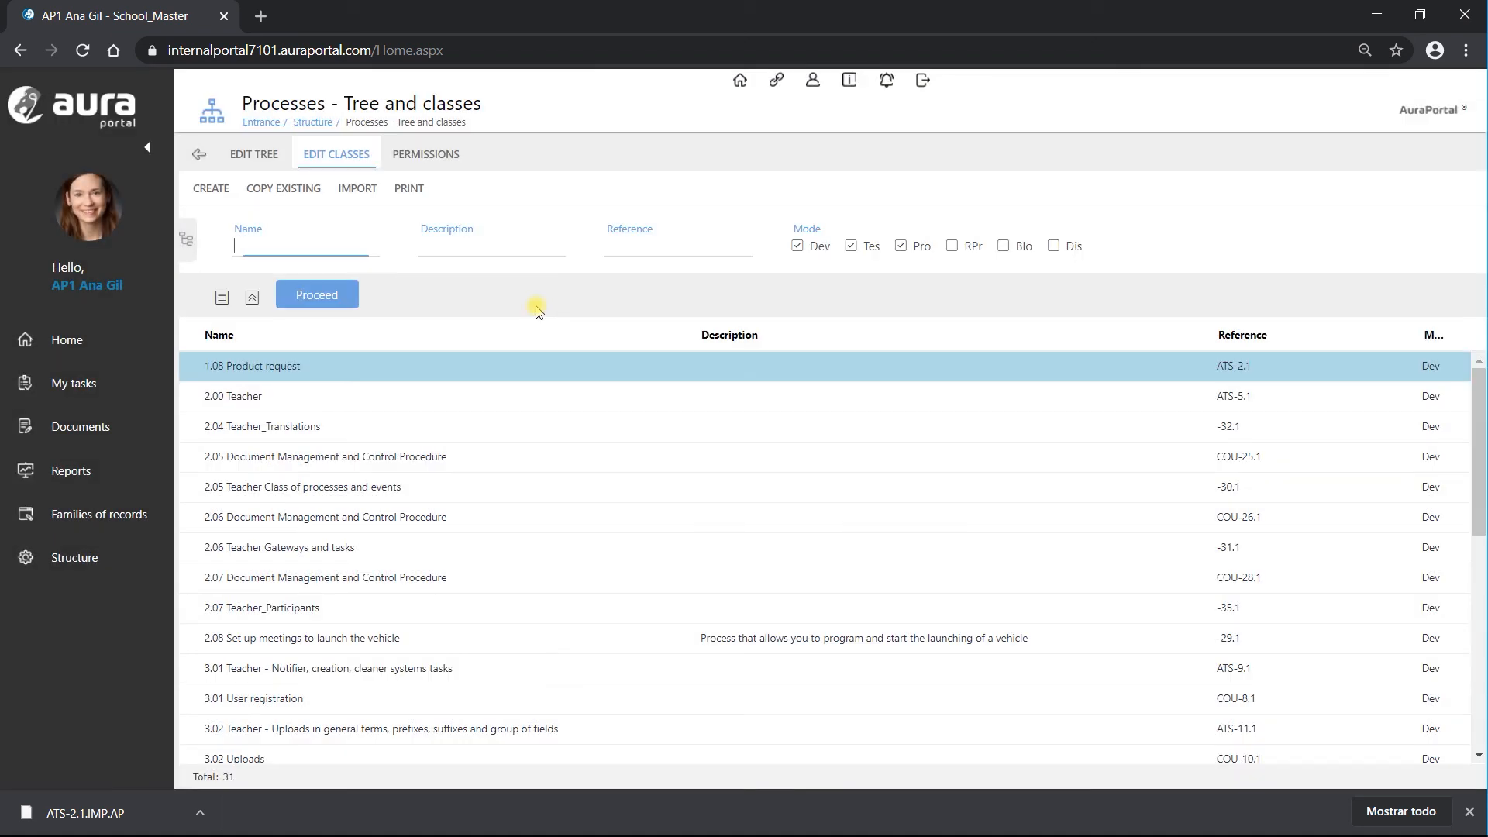
left_click(307, 294)
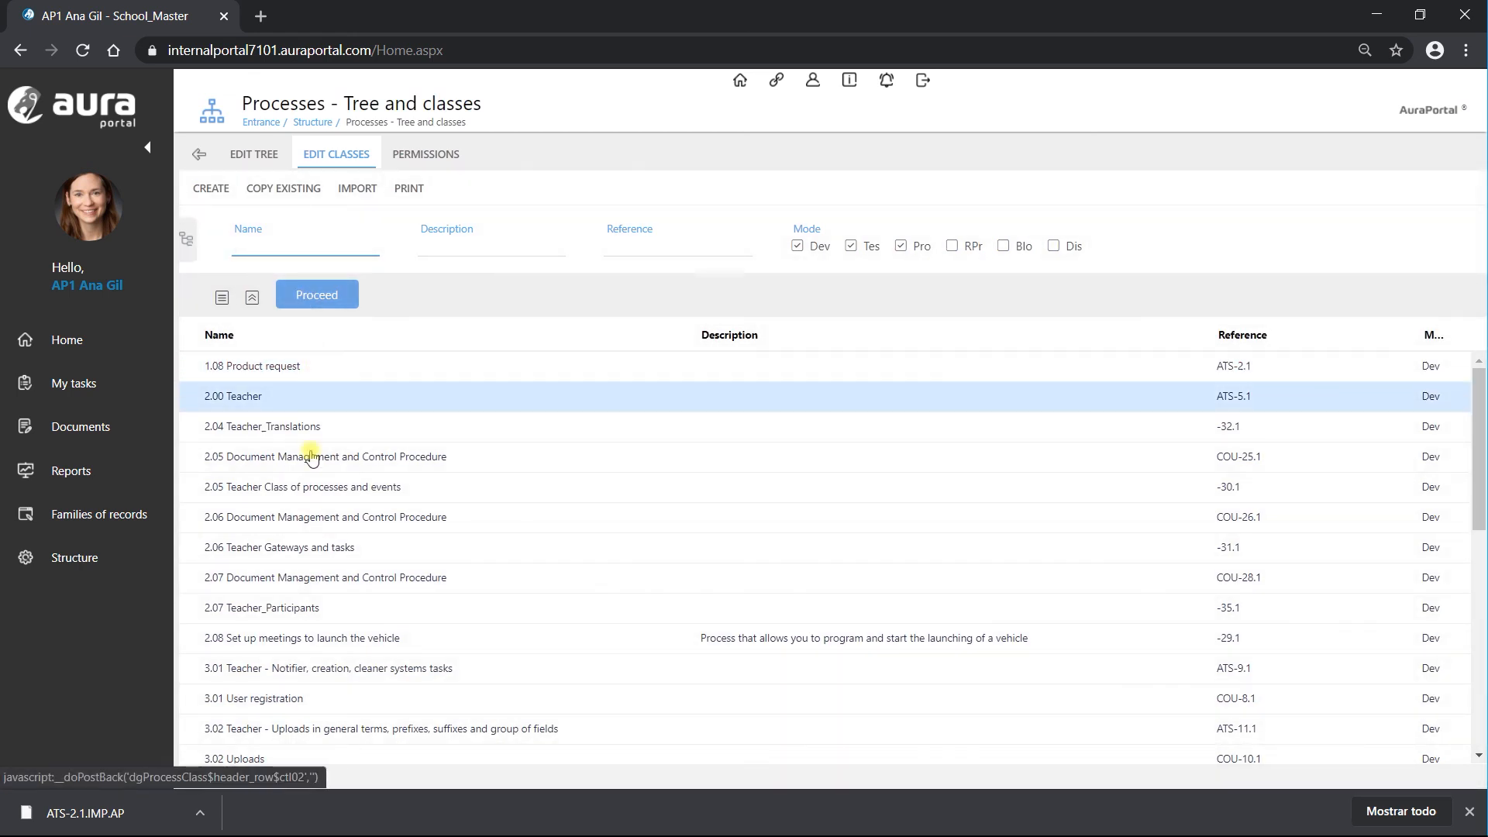
scroll(311, 458, "down", 6)
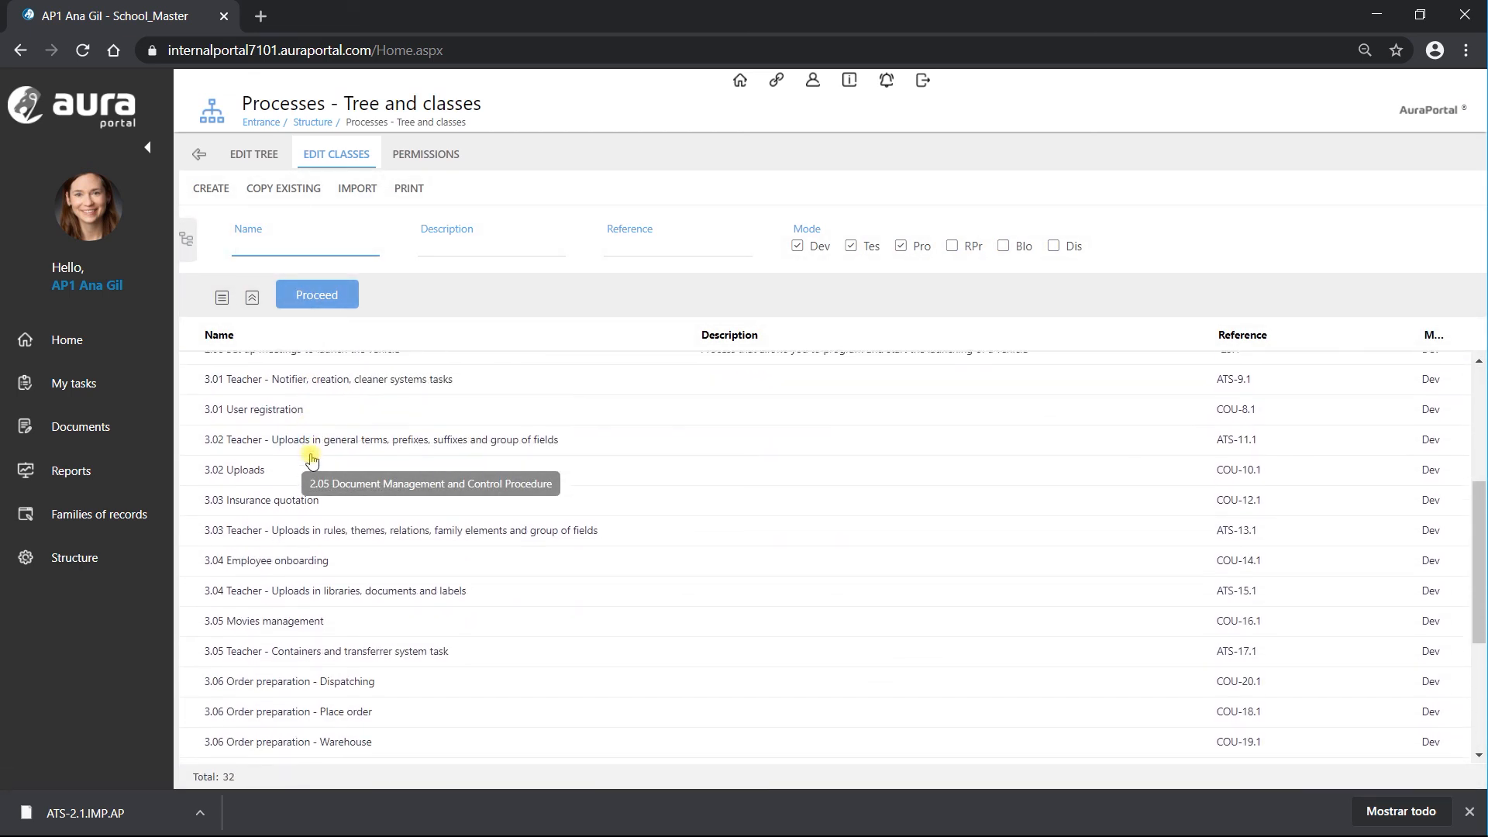
scroll(264, 589, "down", 1)
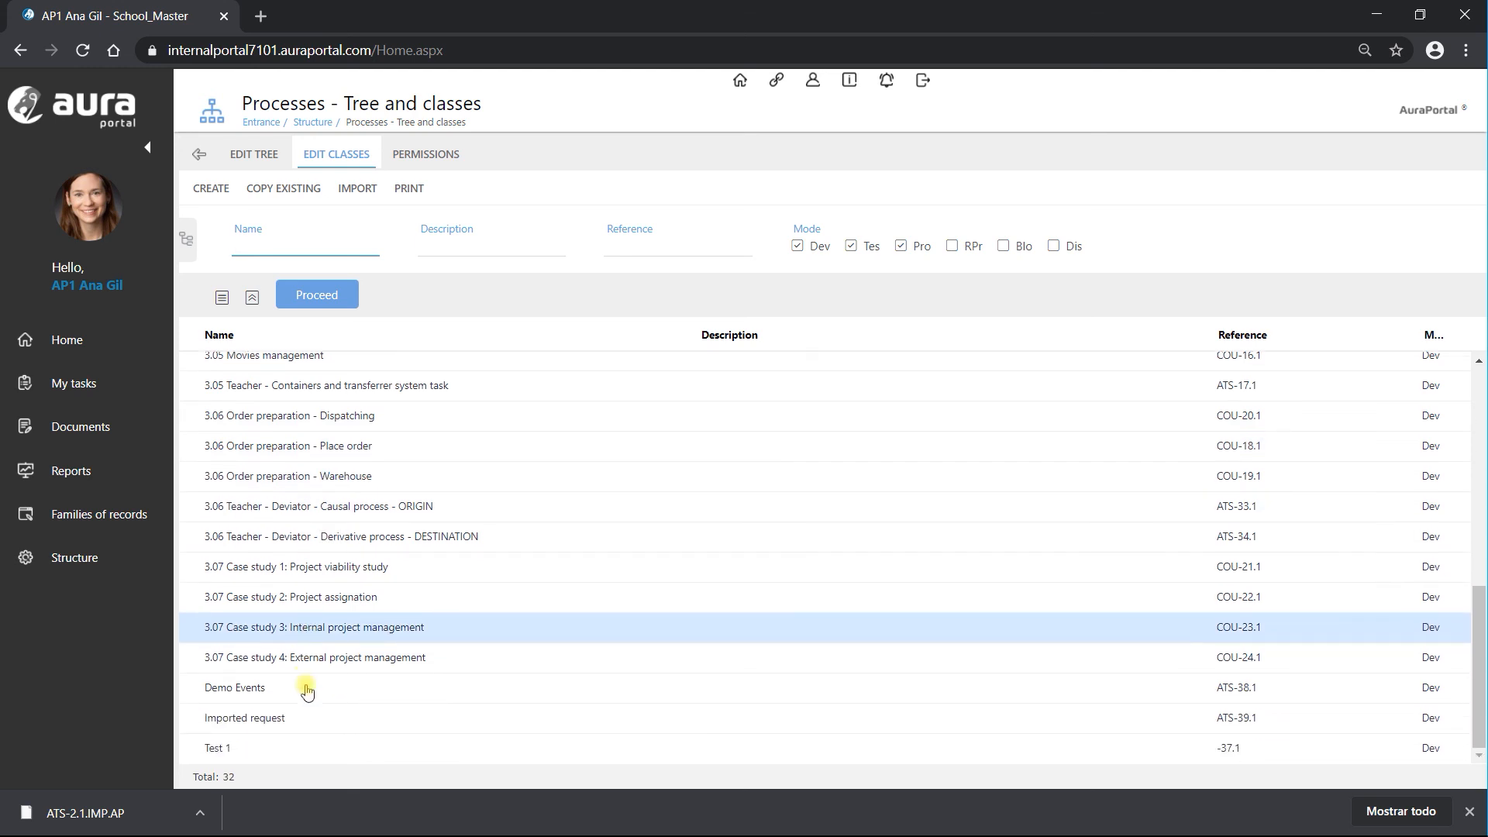
left_click(250, 724)
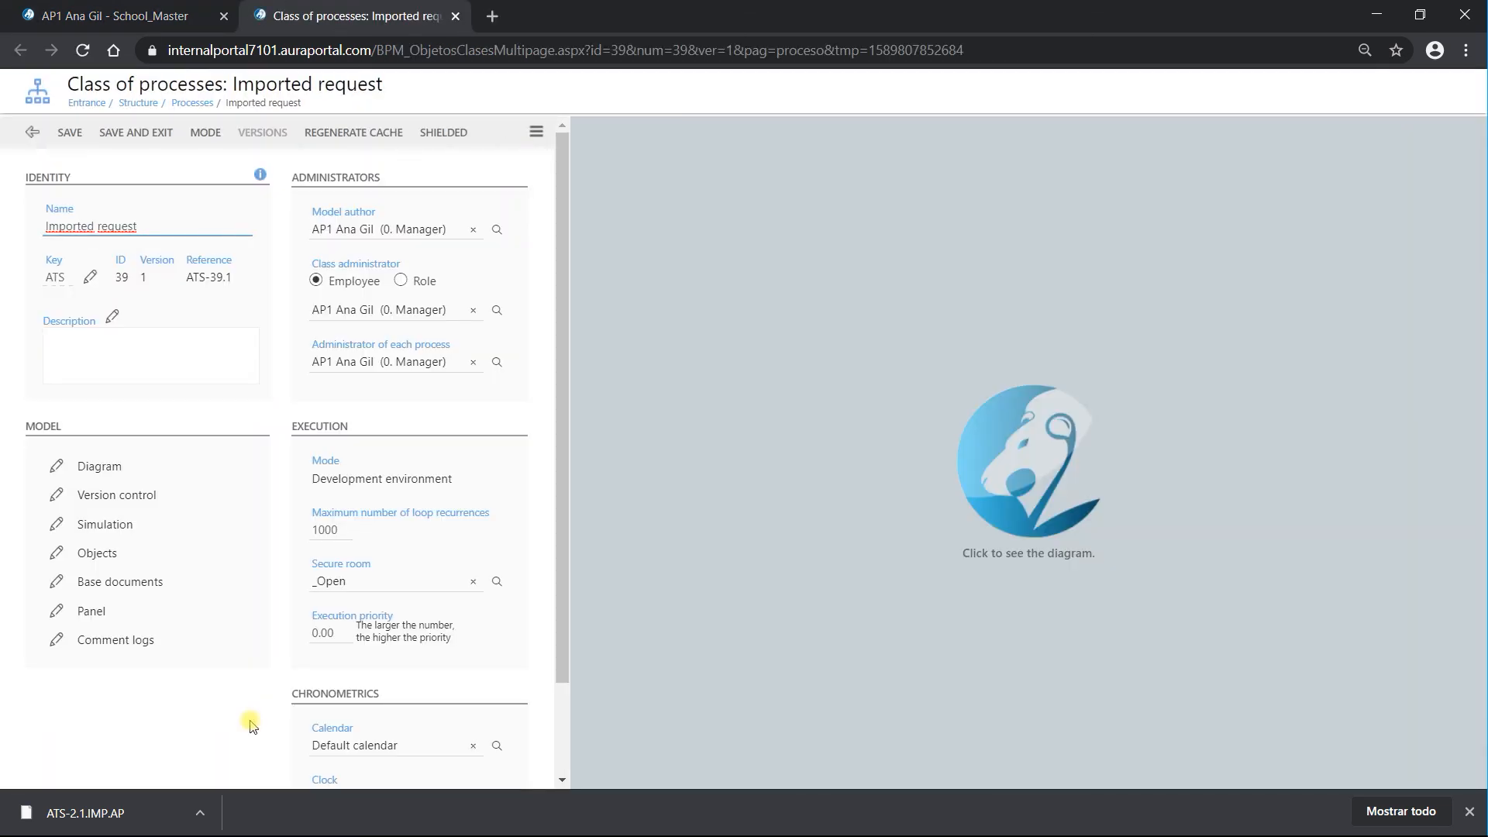
Step: Review the Imported request class's copied process diagram and objects, then open its actions menu
left_click(1014, 469)
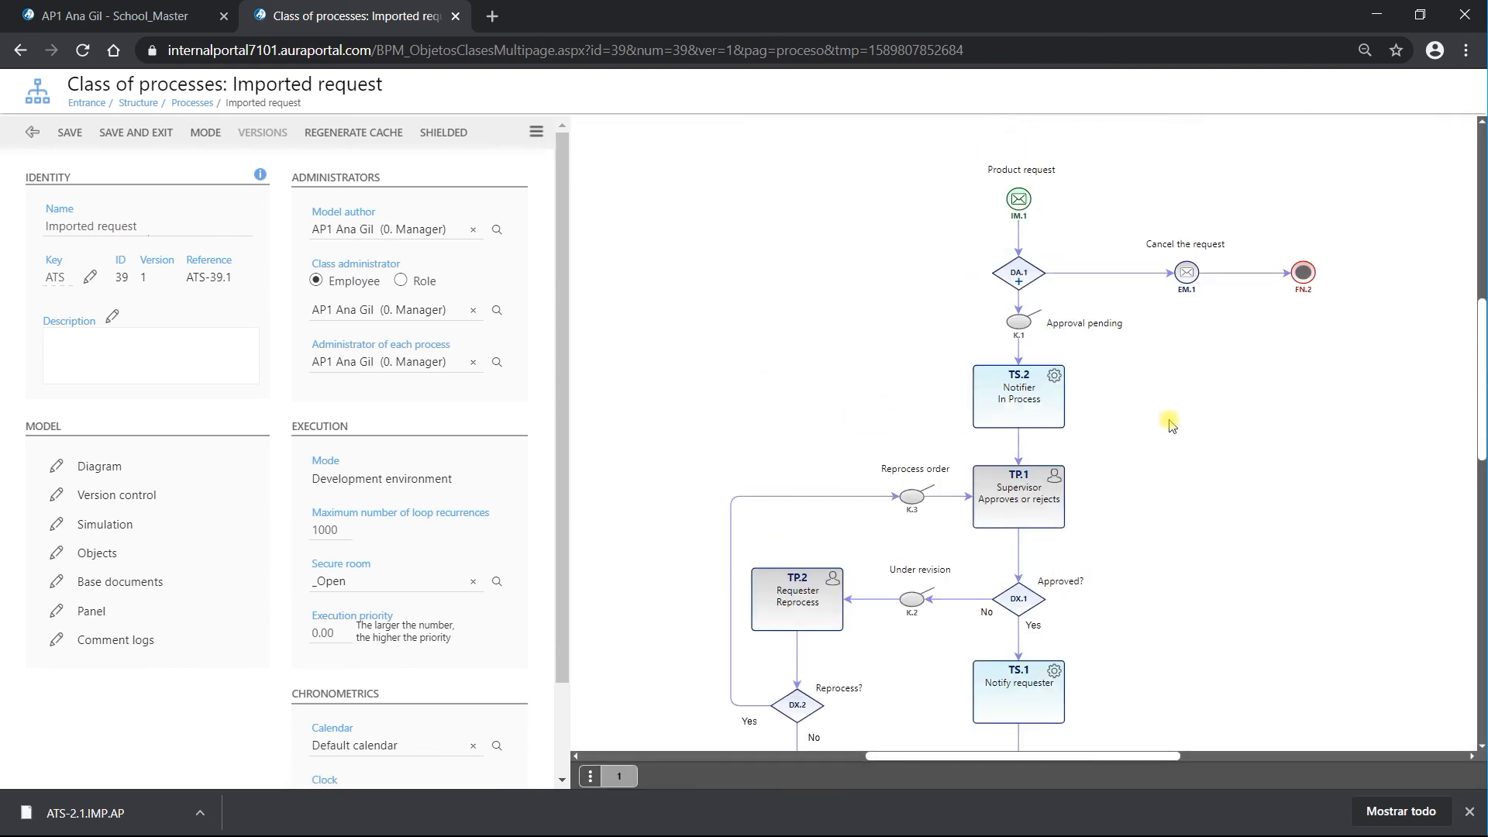
scroll(1178, 496, "down", 3)
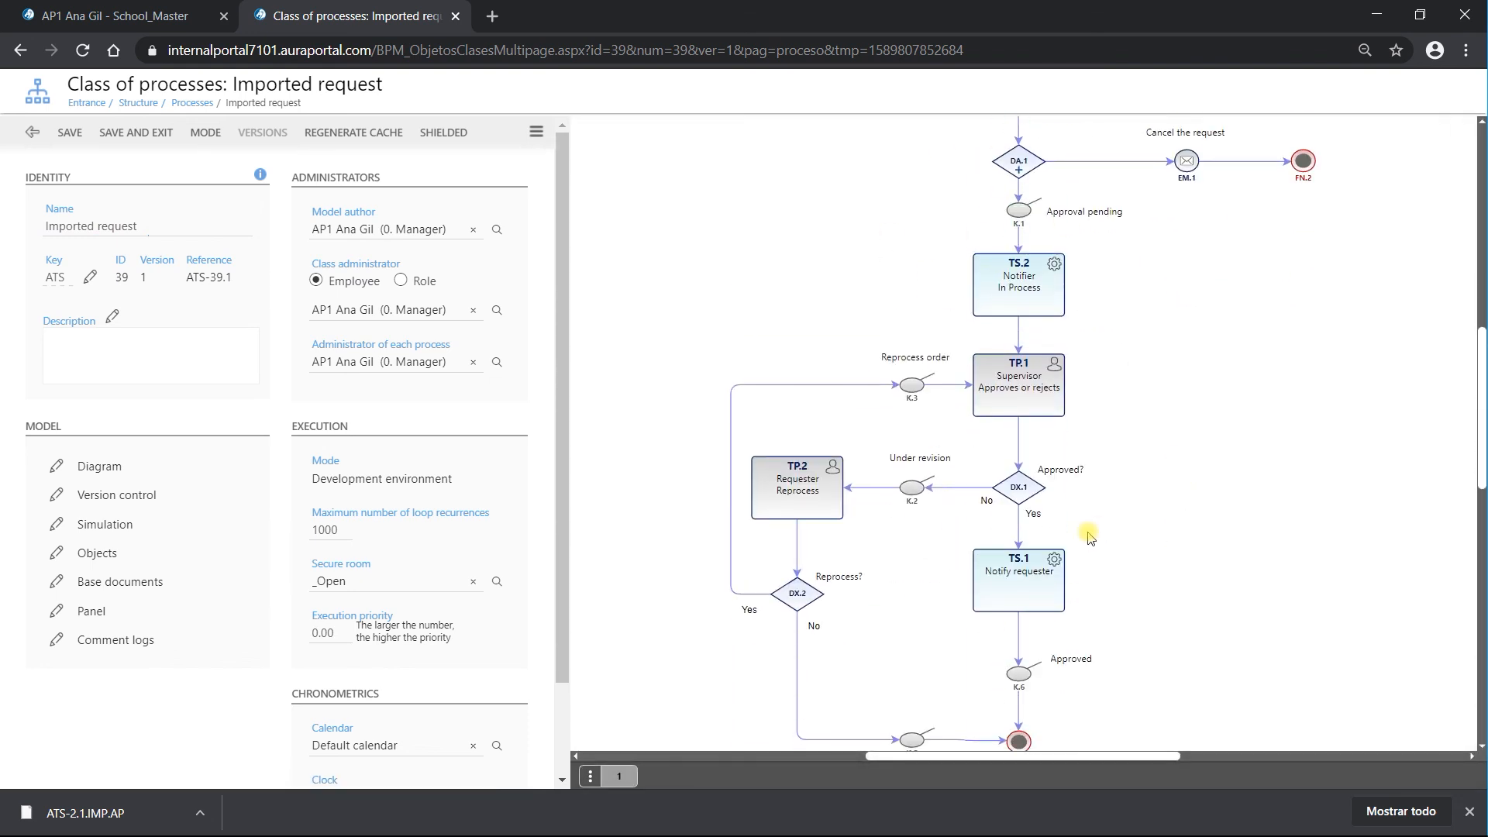
left_click(107, 555)
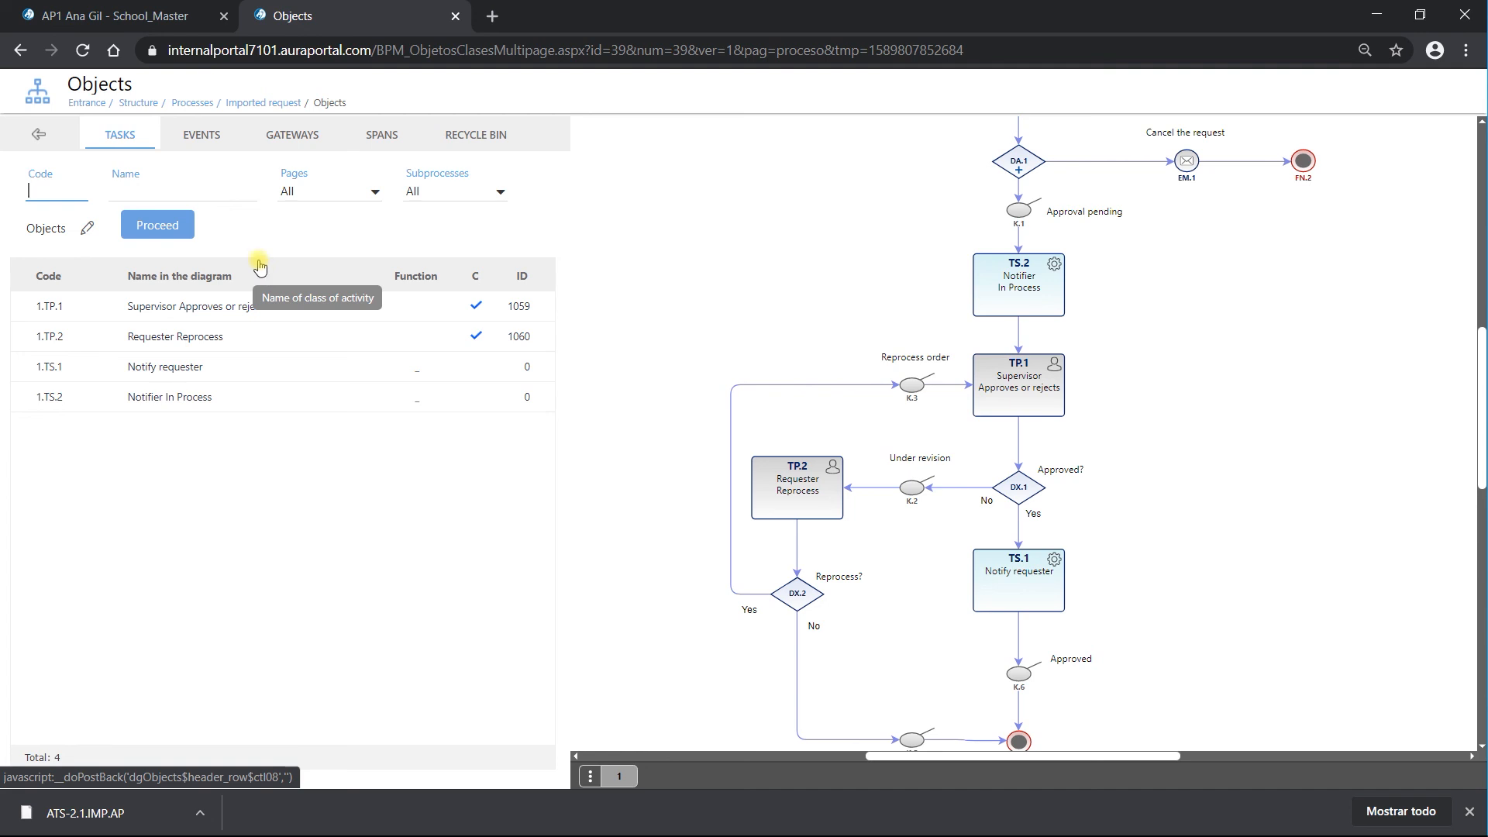
left_click(41, 137)
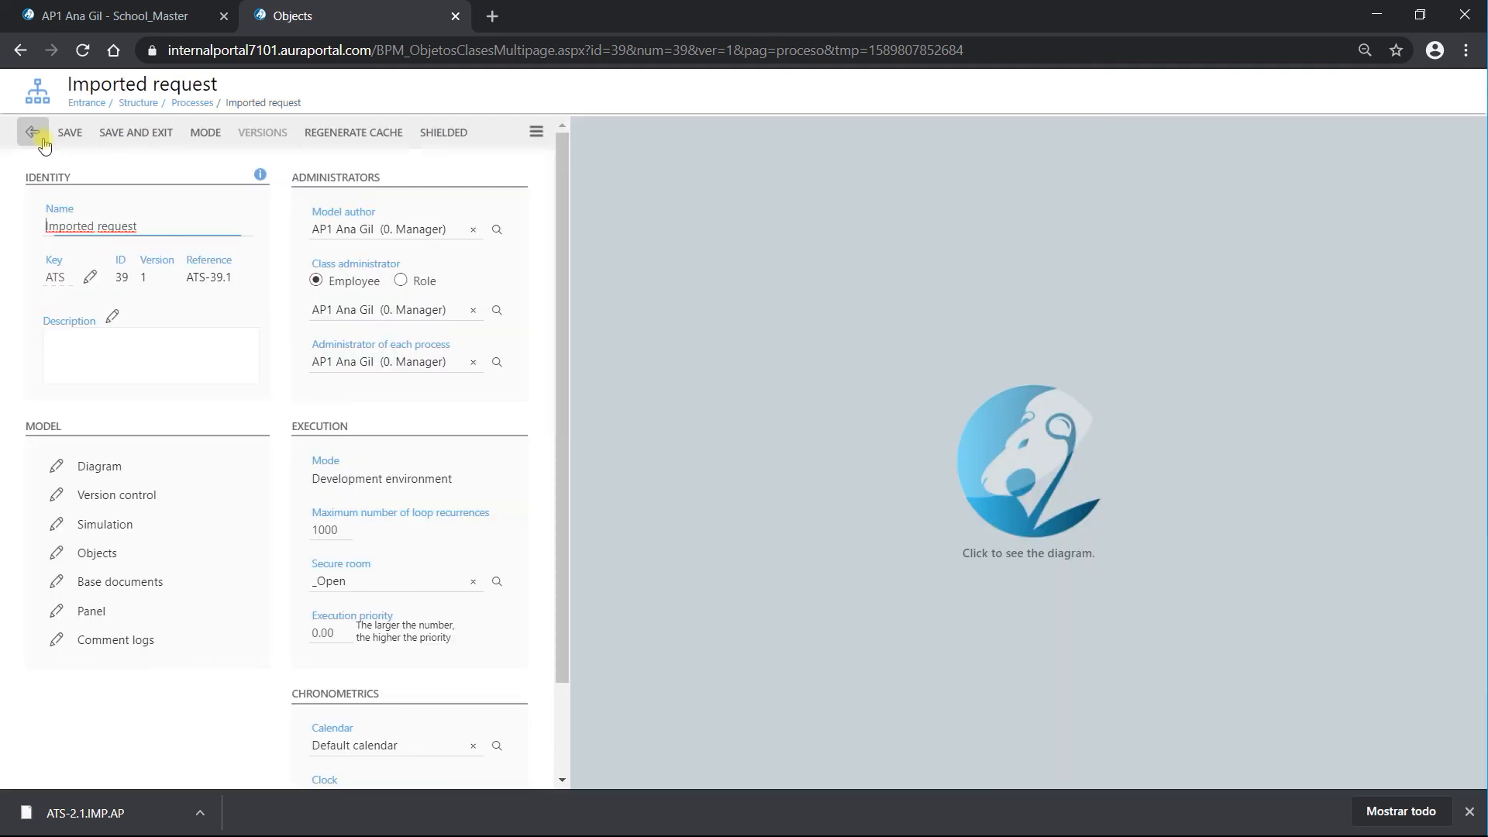
left_click(535, 132)
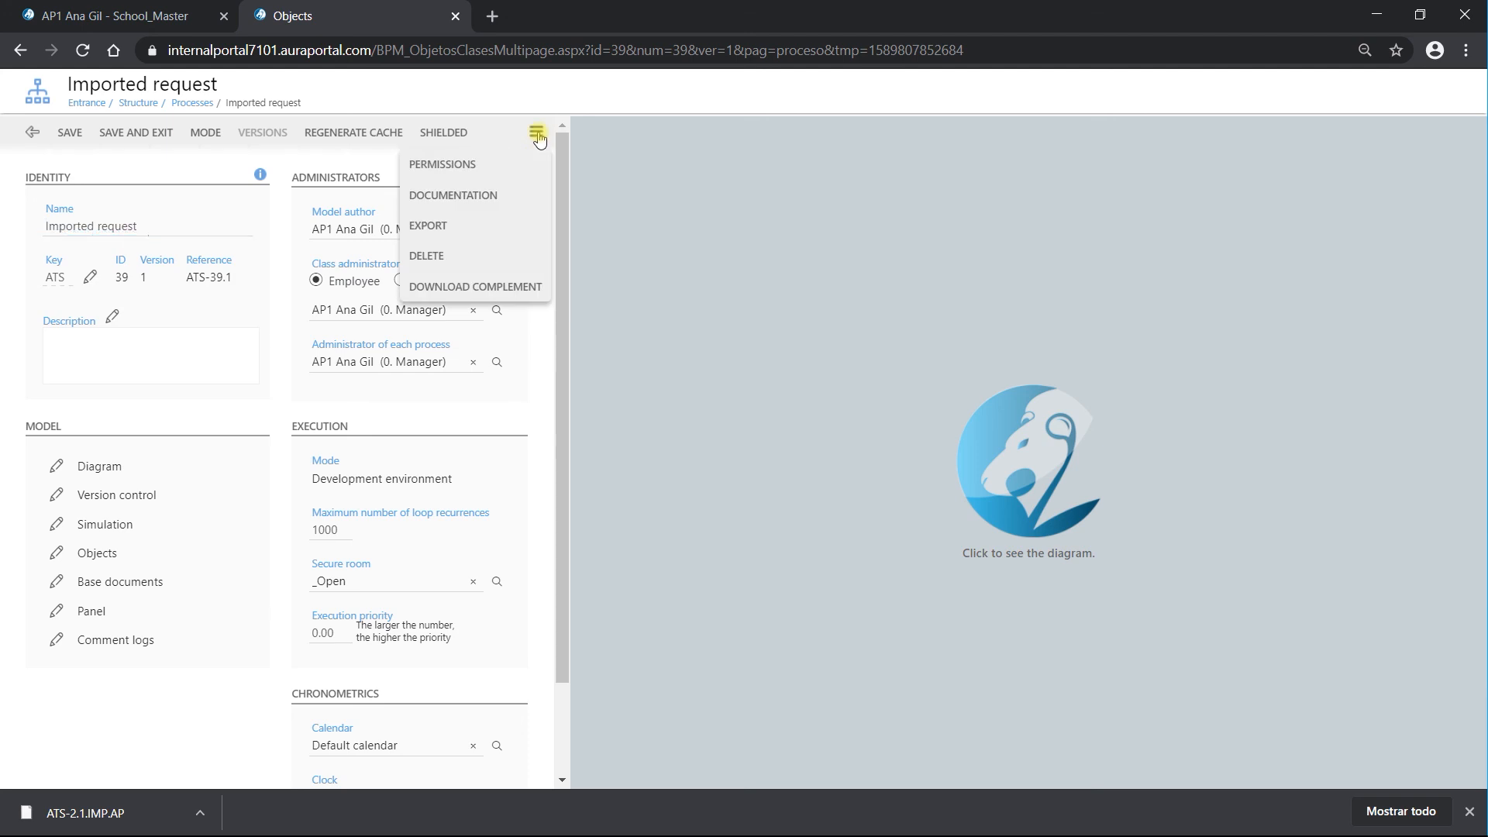